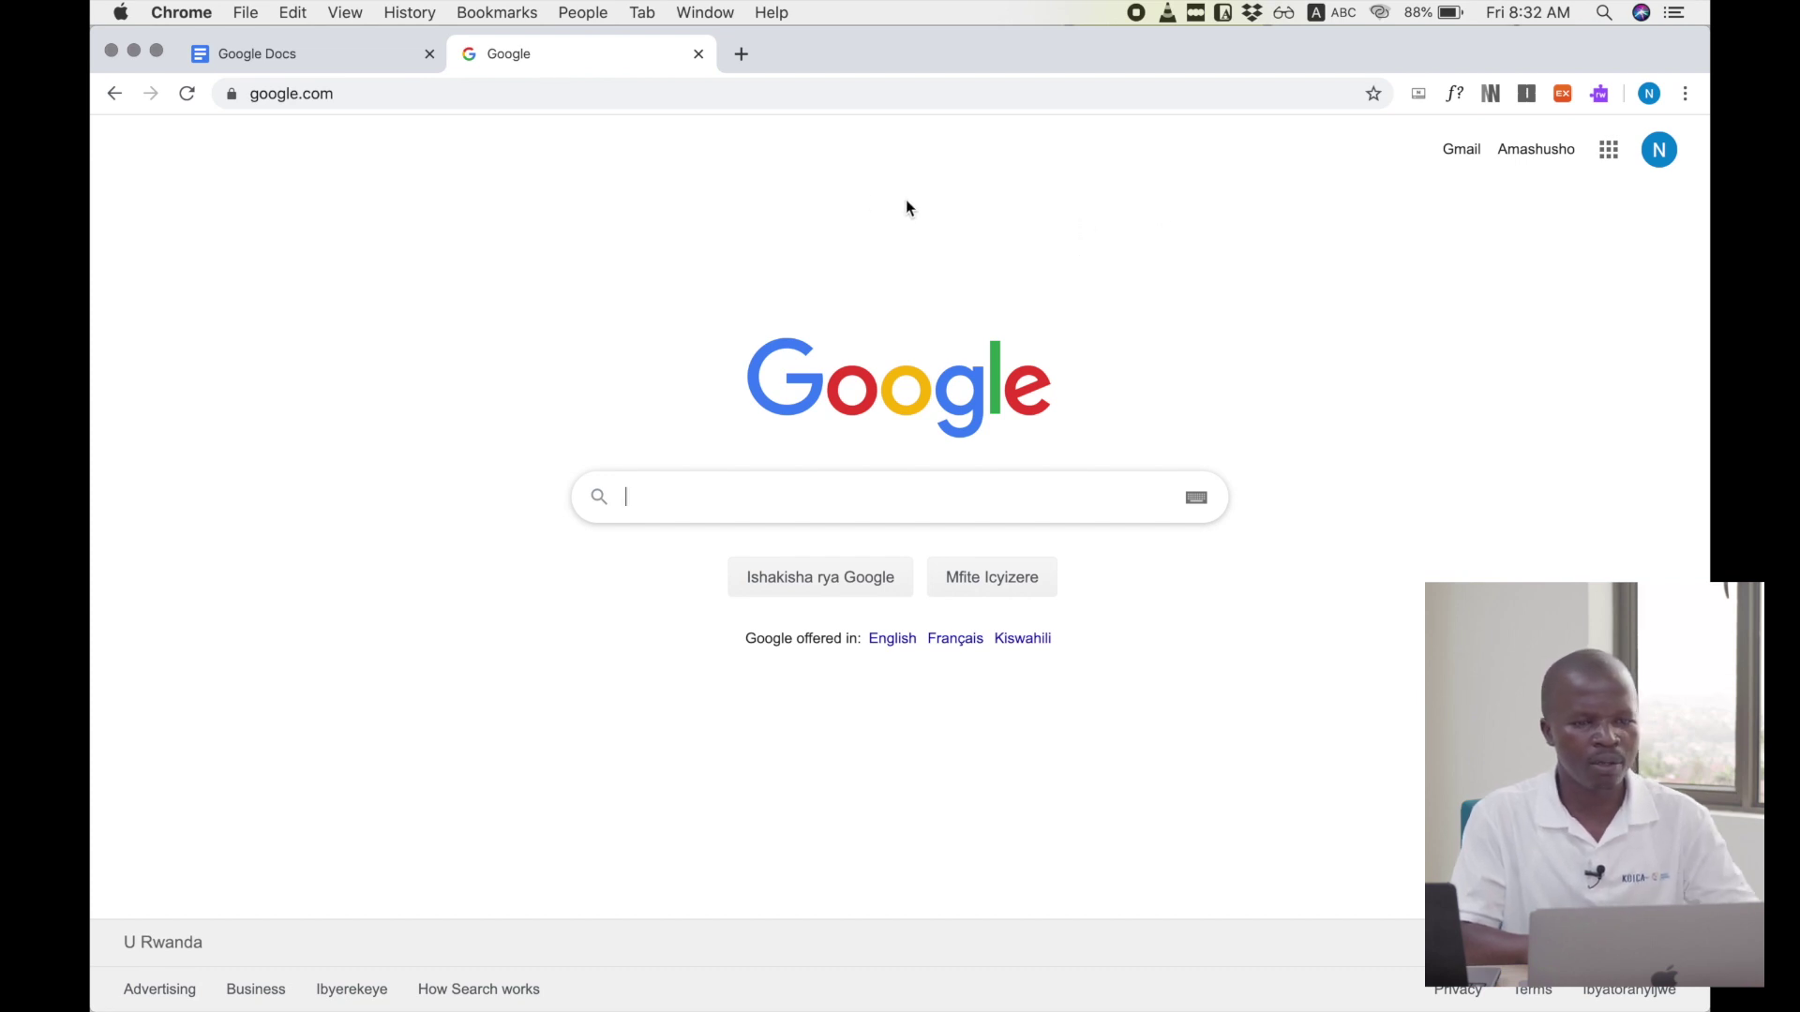
# - Go to docs.google.com, create a blank document and close its tab
pyautogui.click(443, 95)
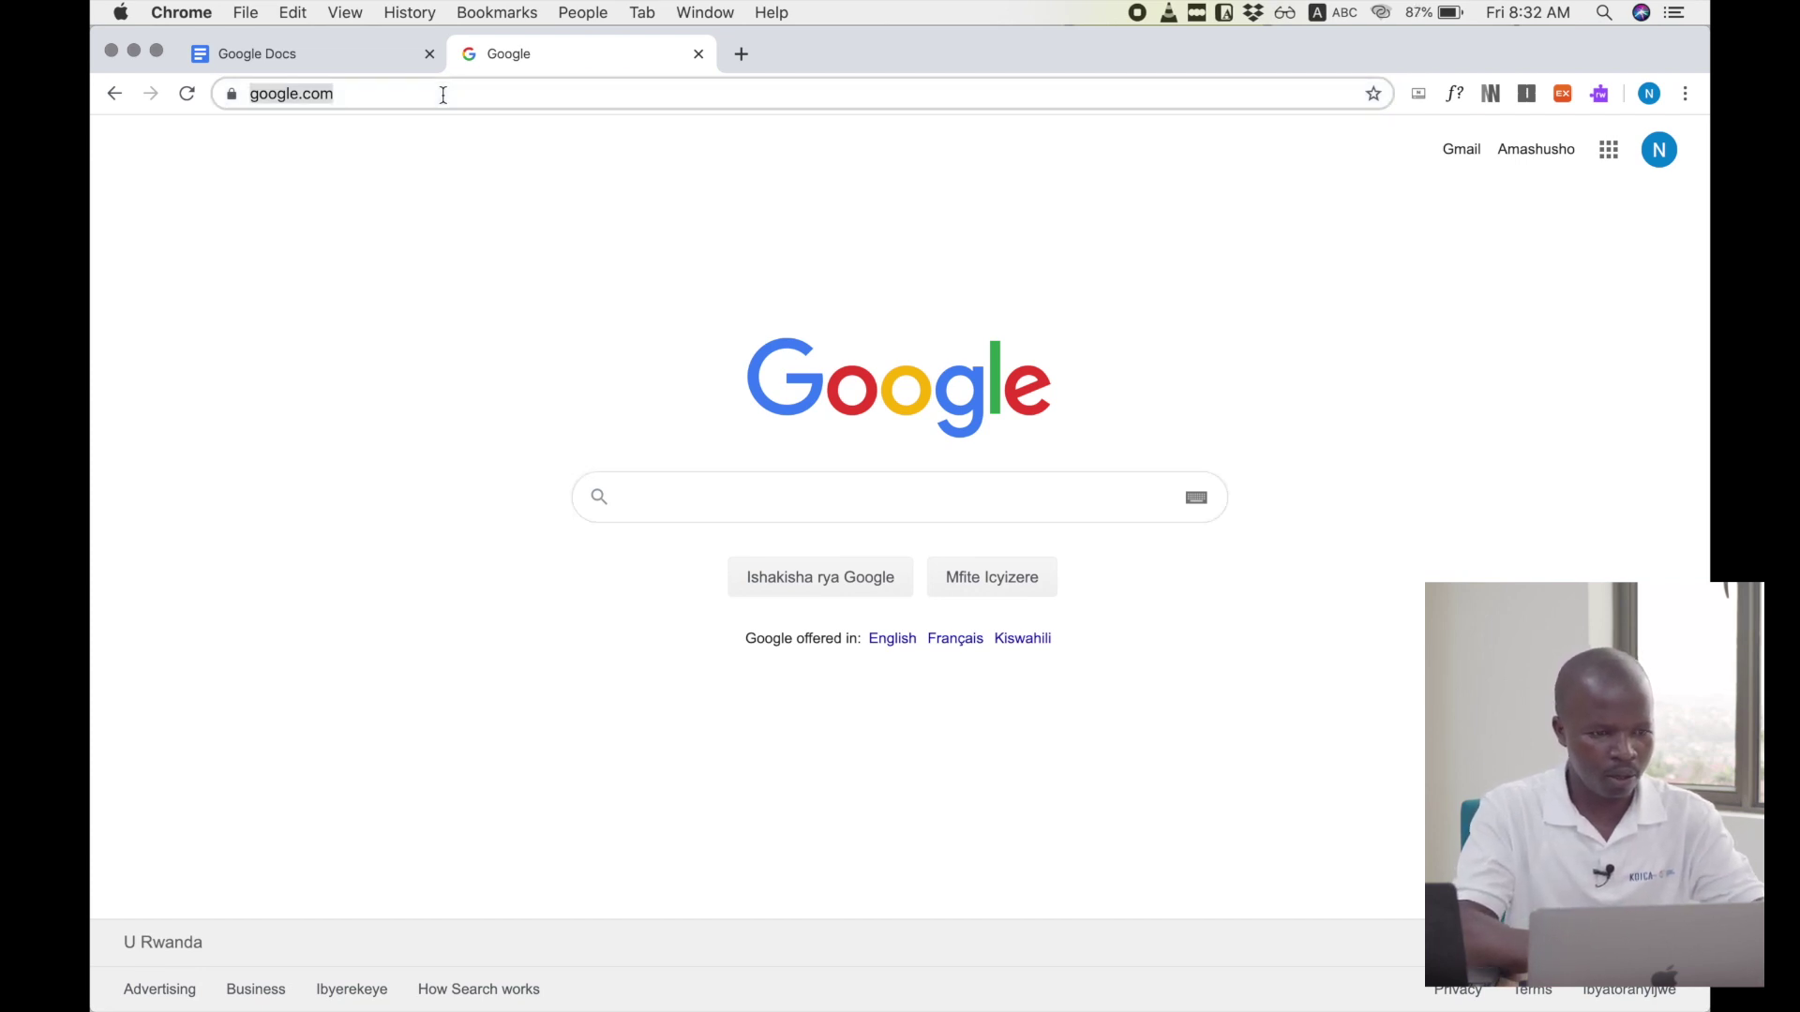
pyautogui.write('docs')
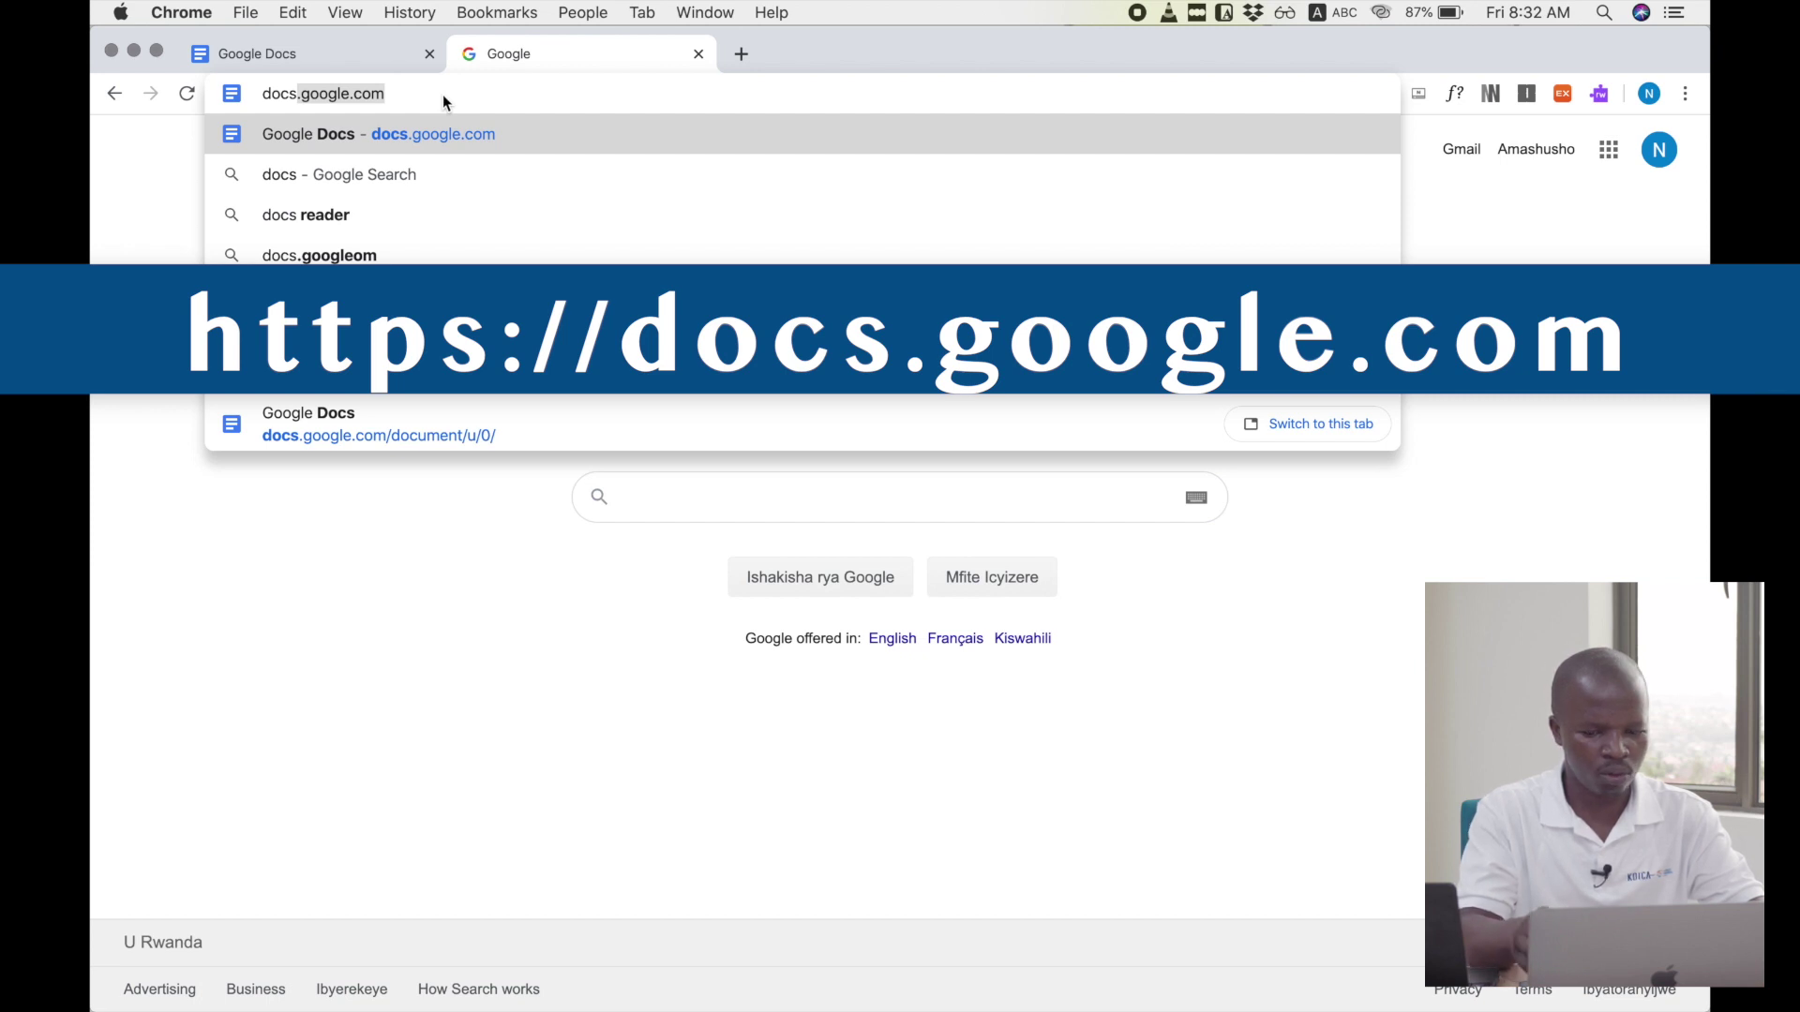
pyautogui.press('Return')
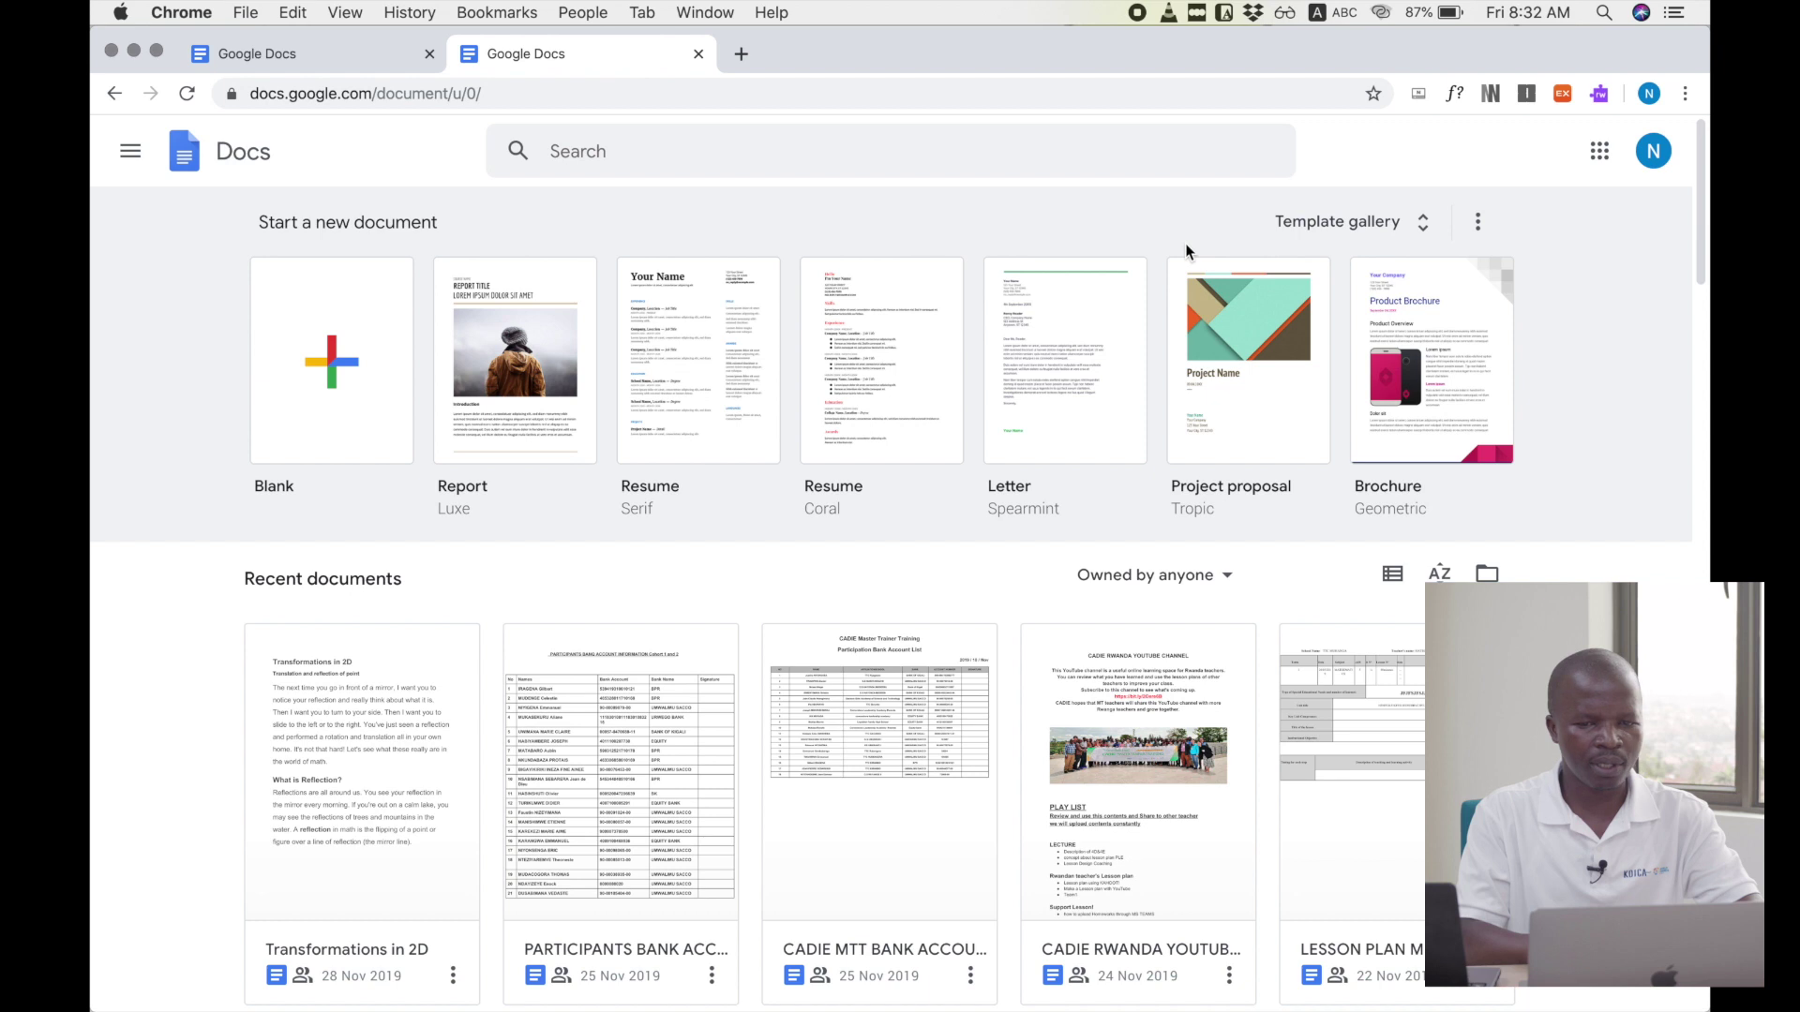
pyautogui.click(329, 360)
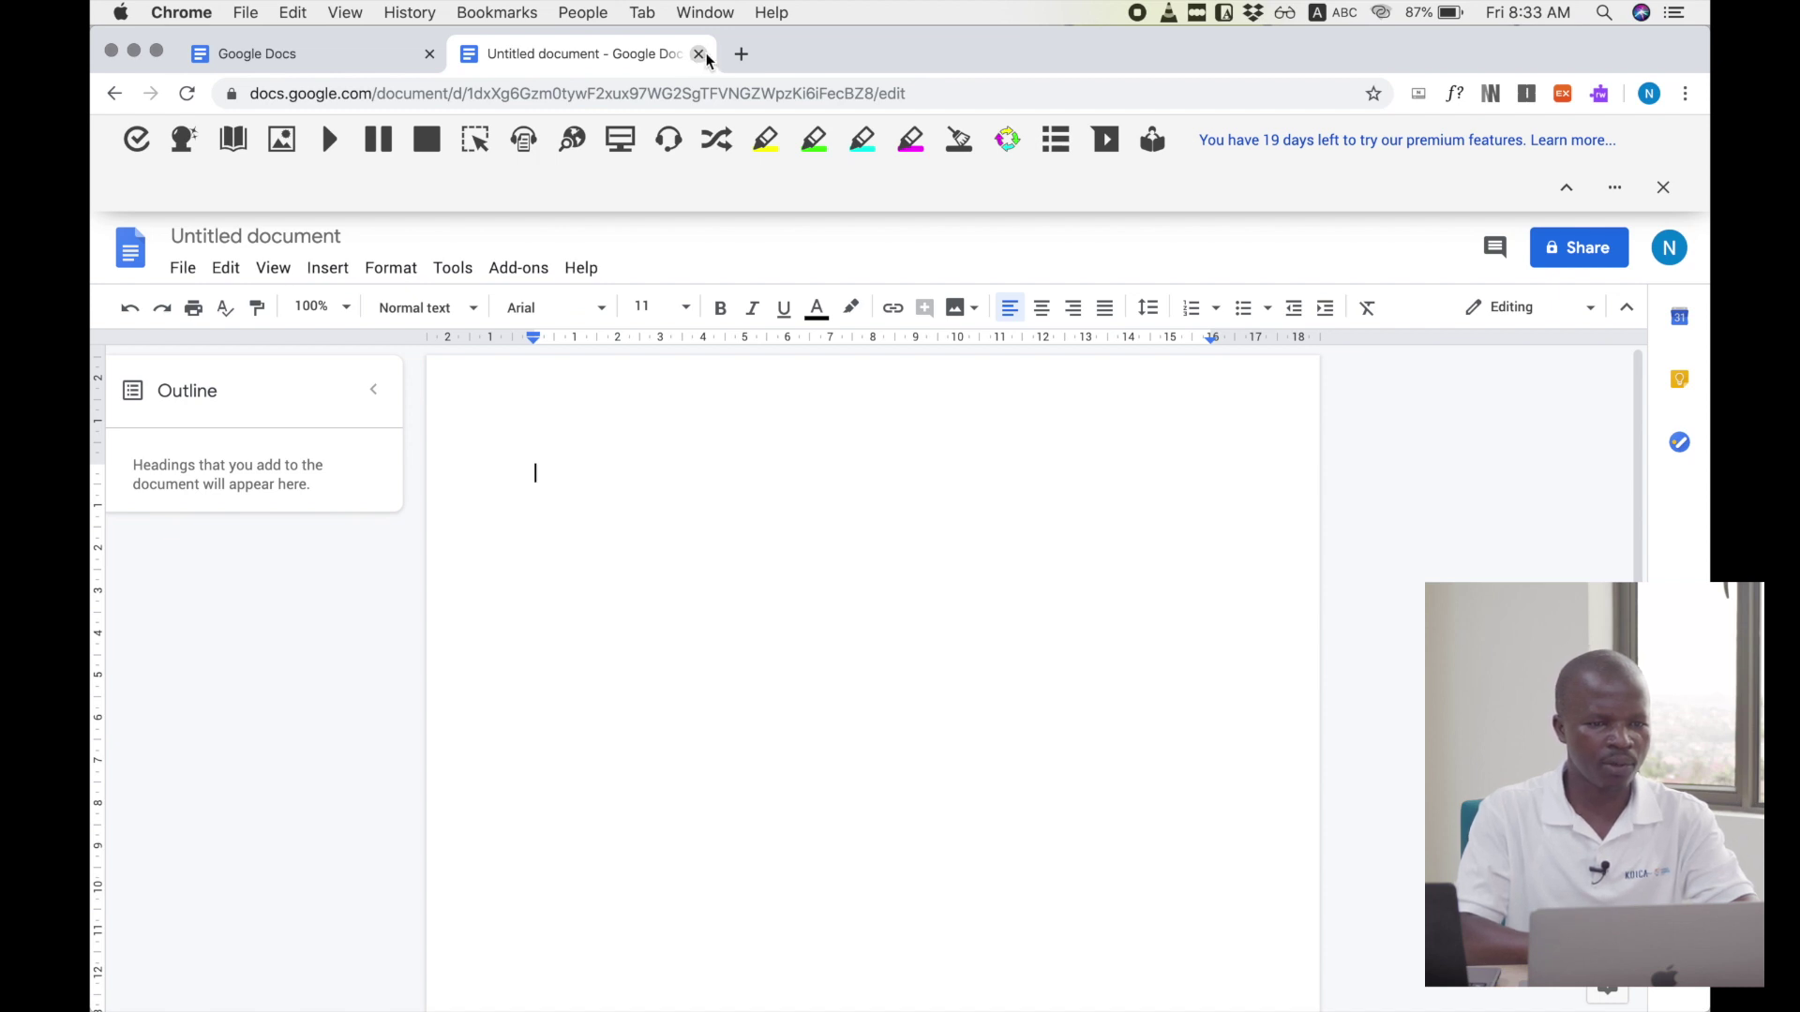
pyautogui.click(698, 54)
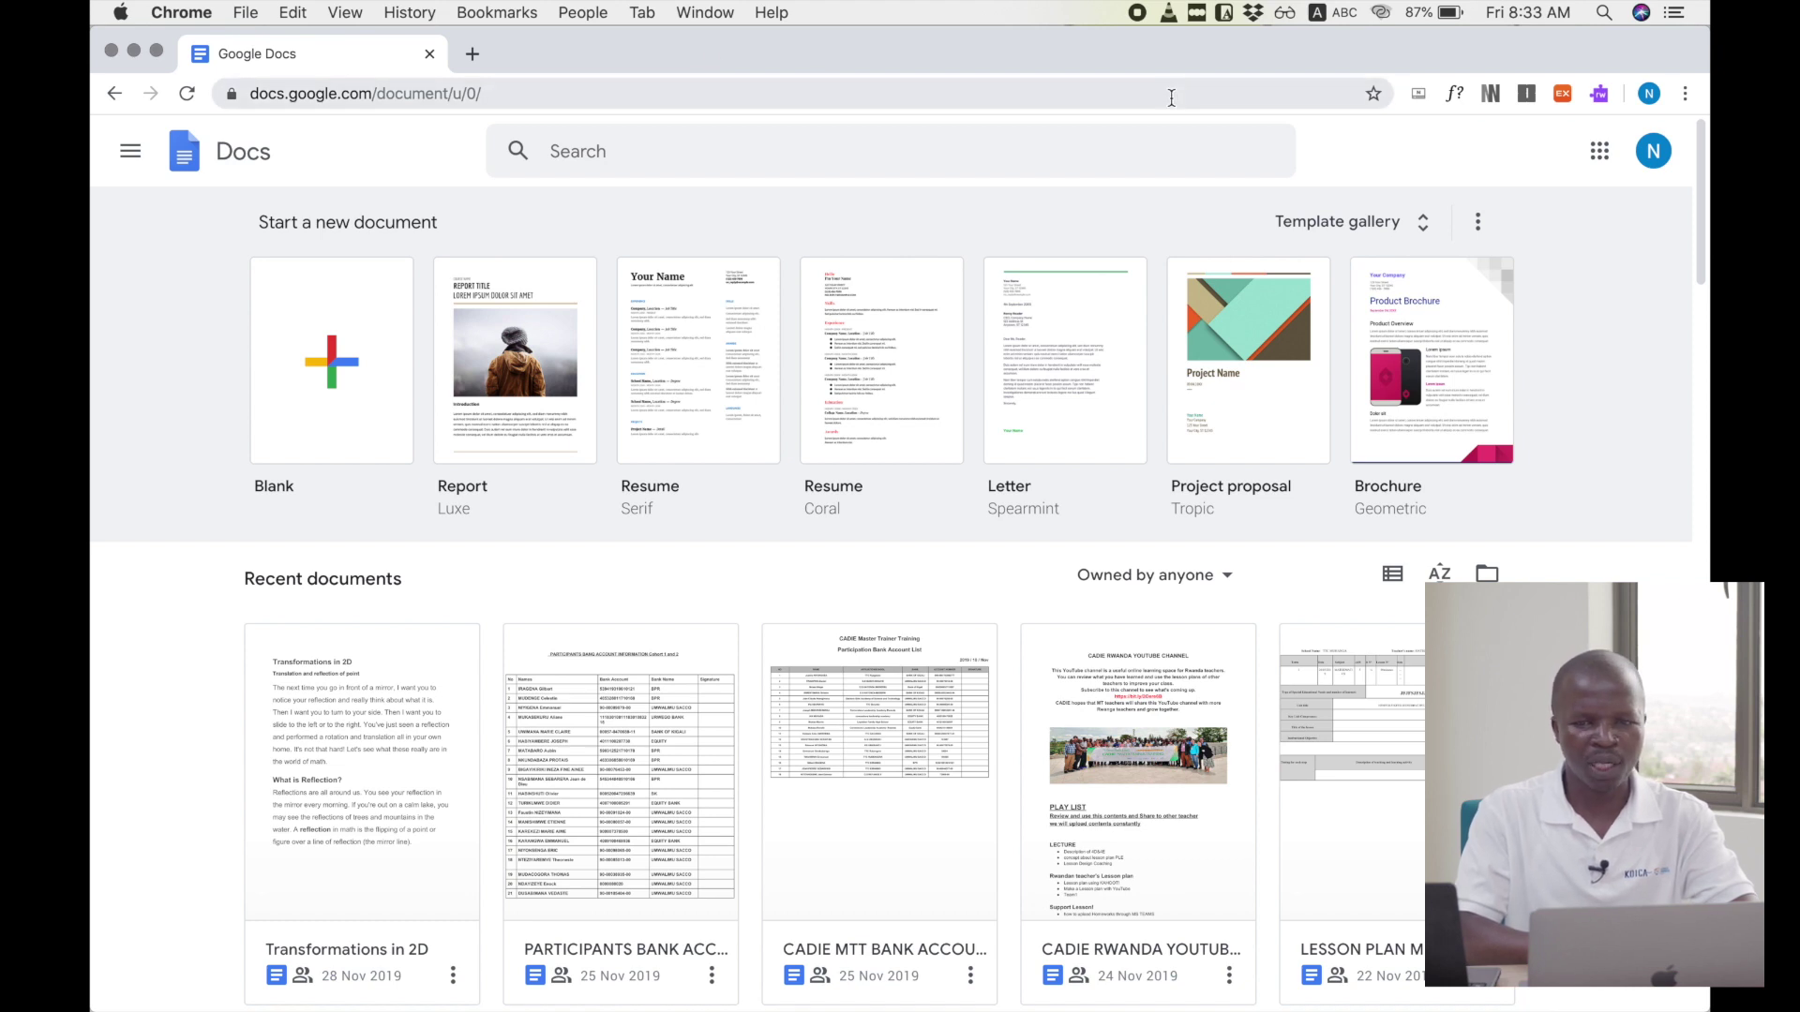
# - Open Google Drive from the Google apps and create a new Google Docs document there
pyautogui.click(1603, 160)
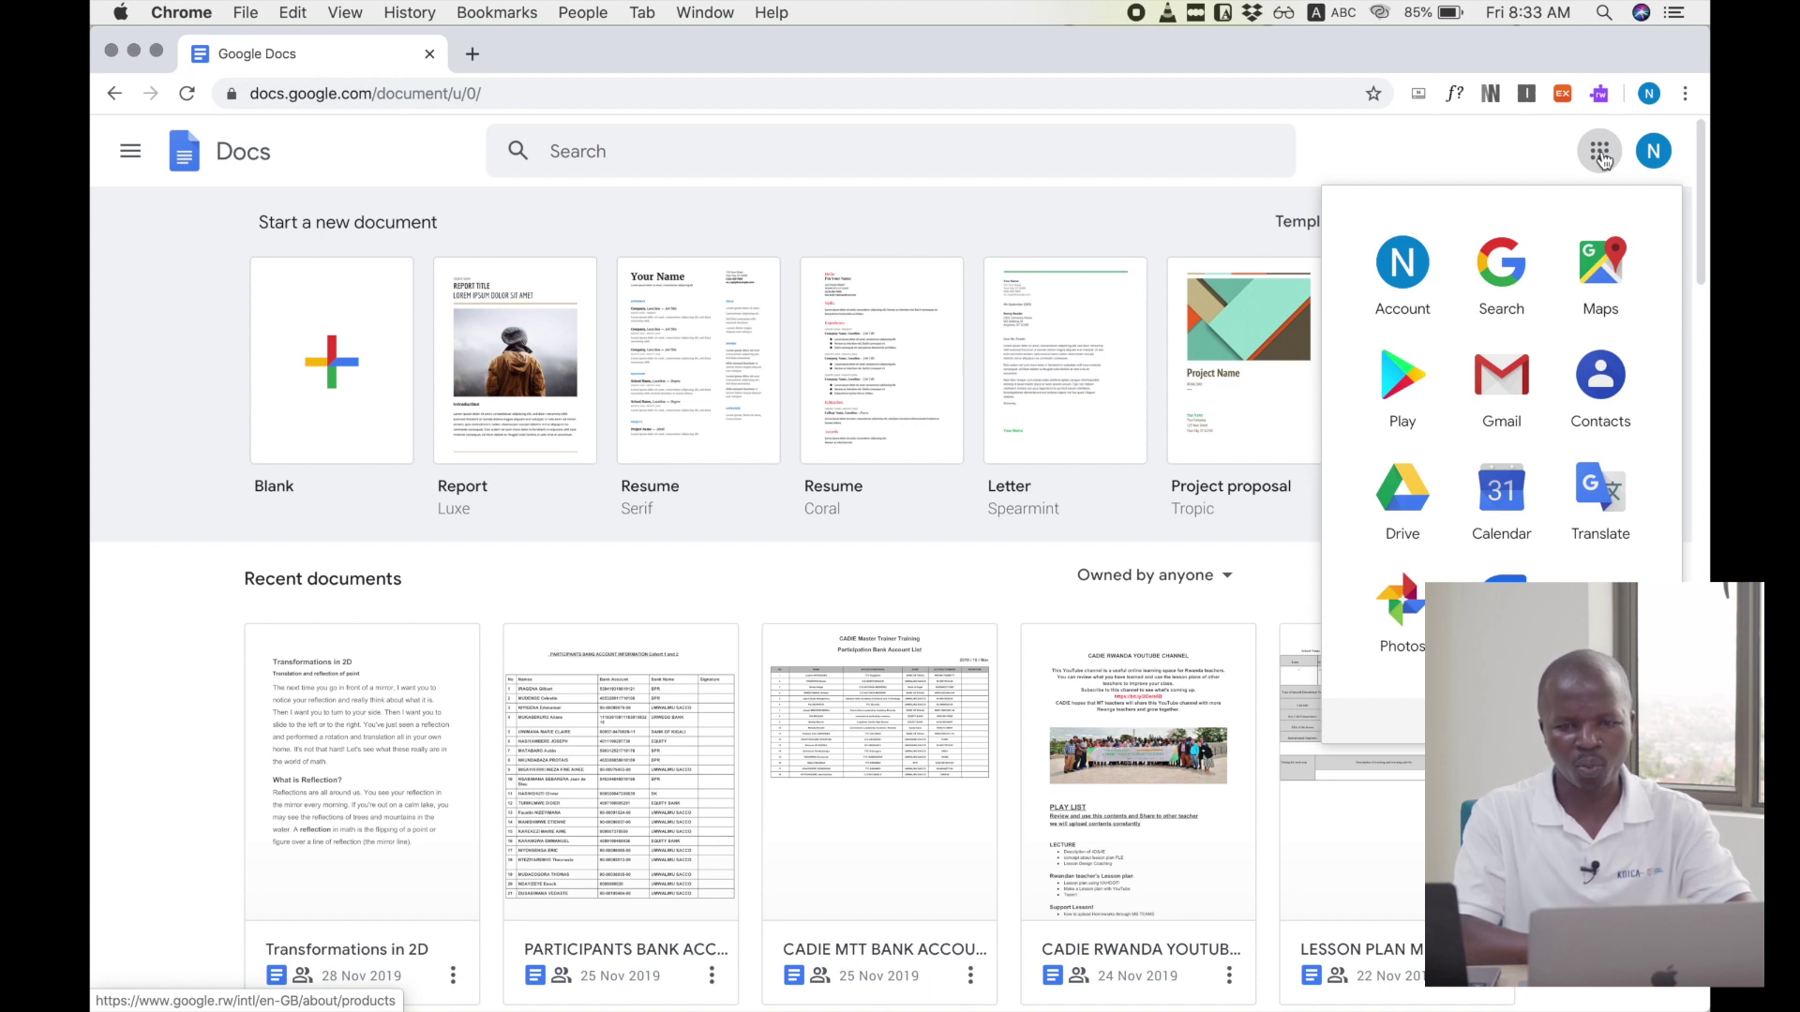
pyautogui.click(1409, 504)
pyautogui.click(183, 242)
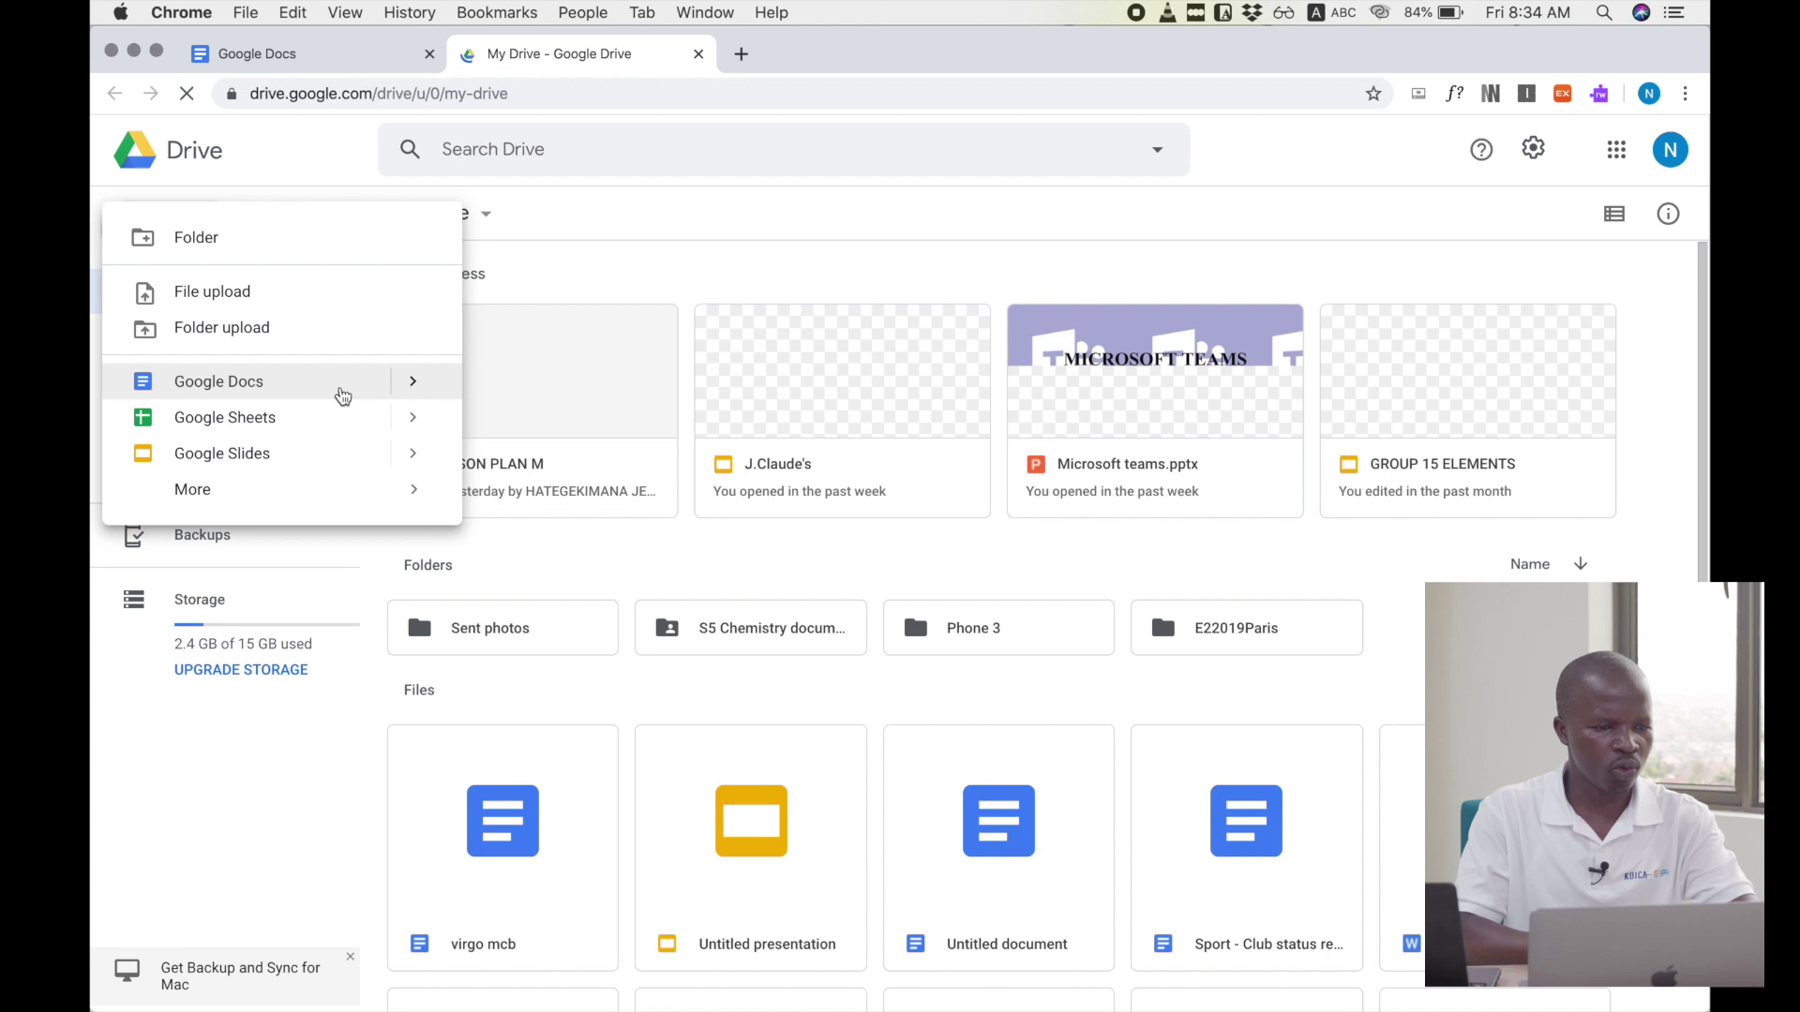
pyautogui.click(413, 381)
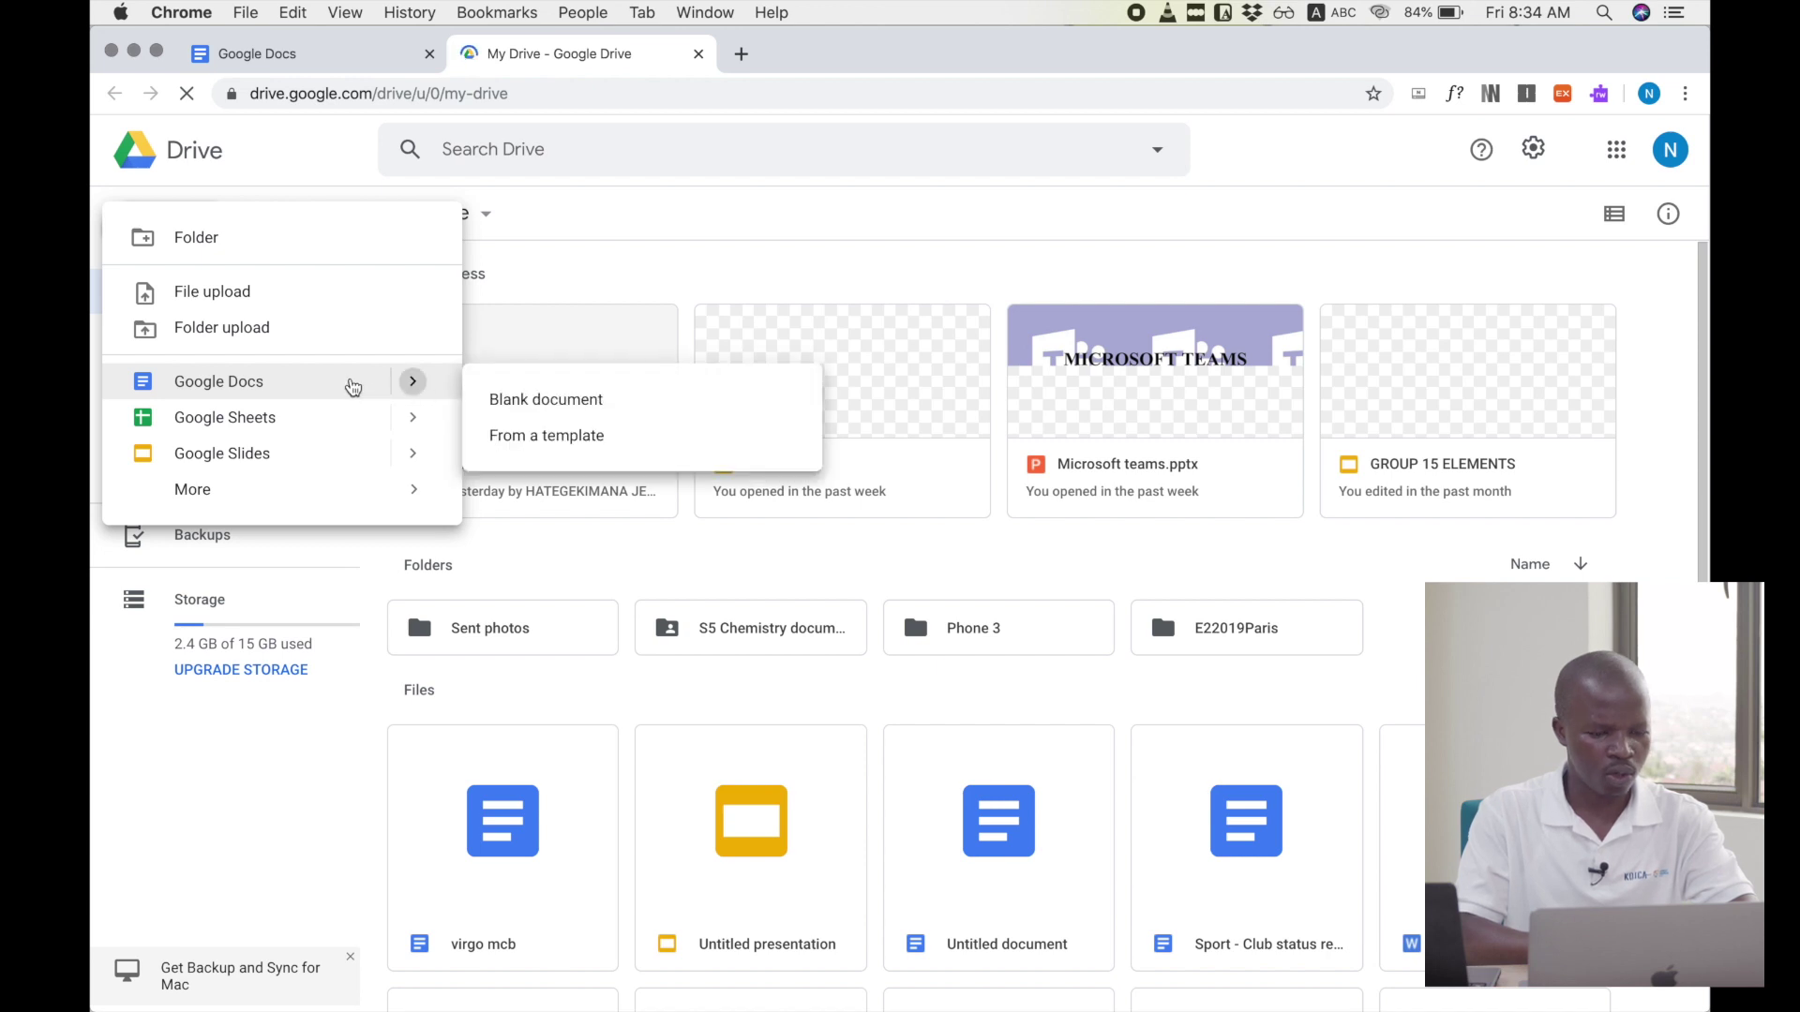
pyautogui.click(352, 387)
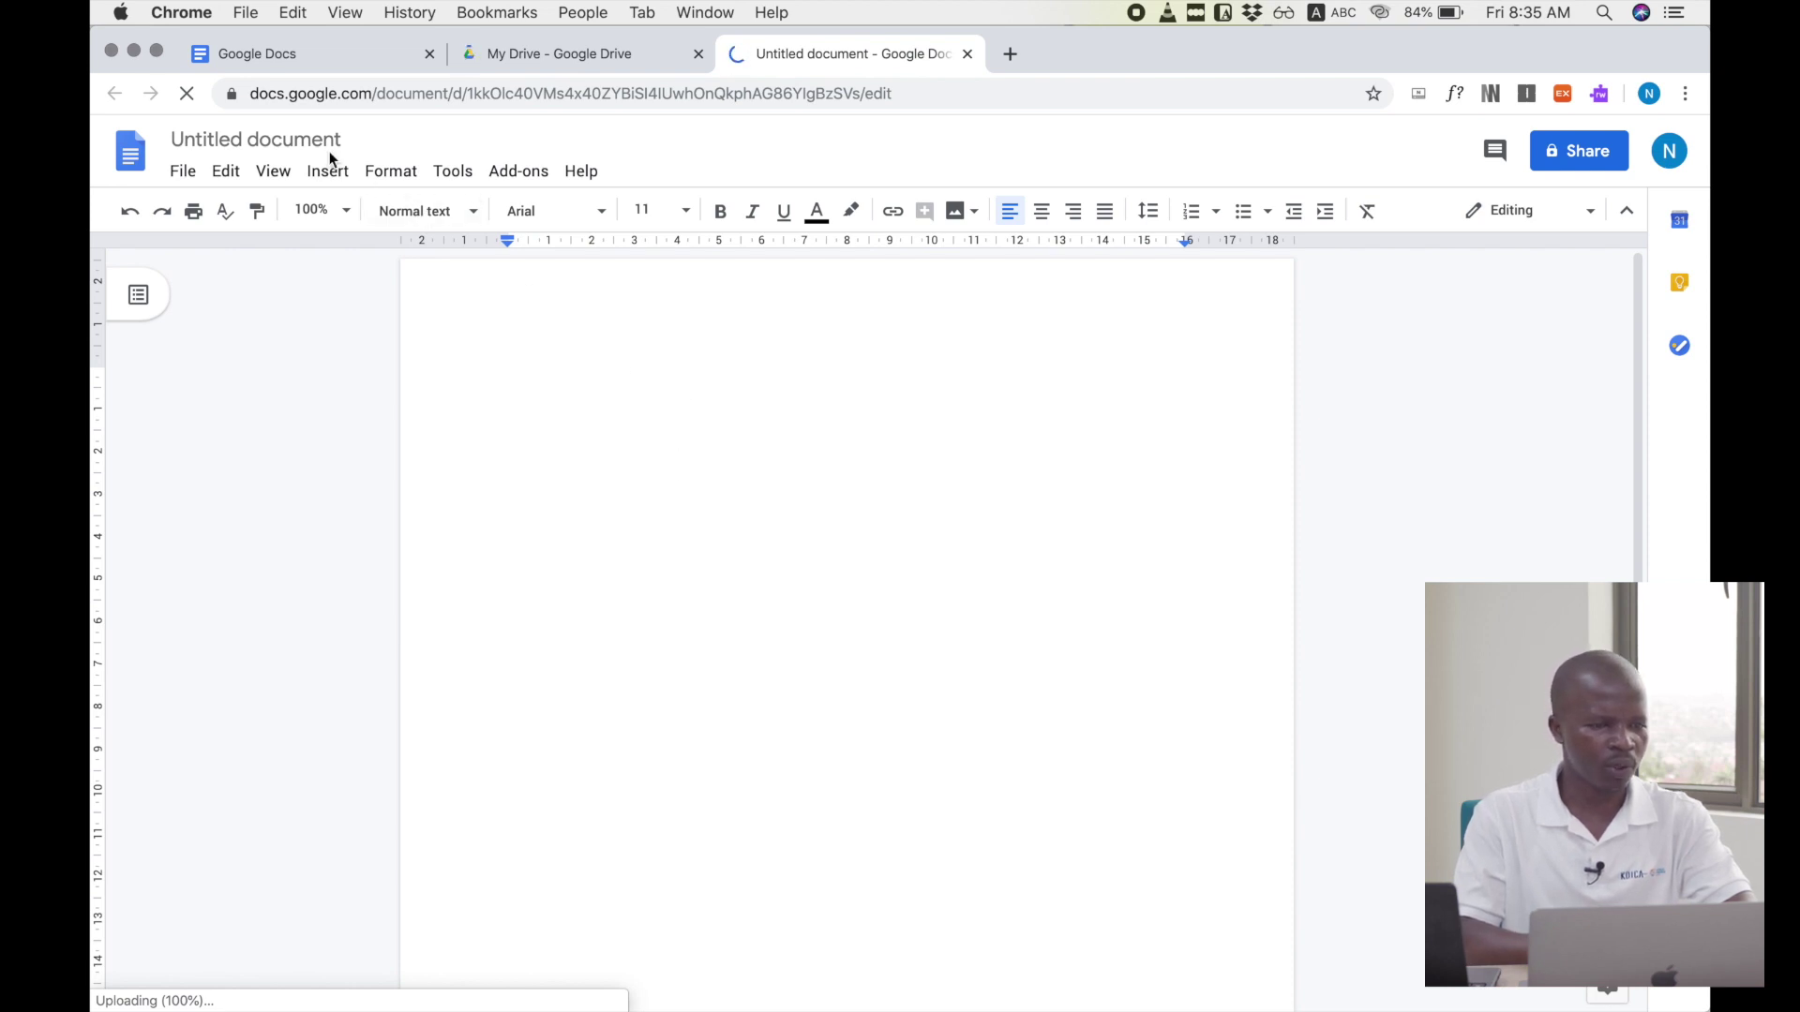
# - Rename the untitled document as Chemistry
pyautogui.click(262, 138)
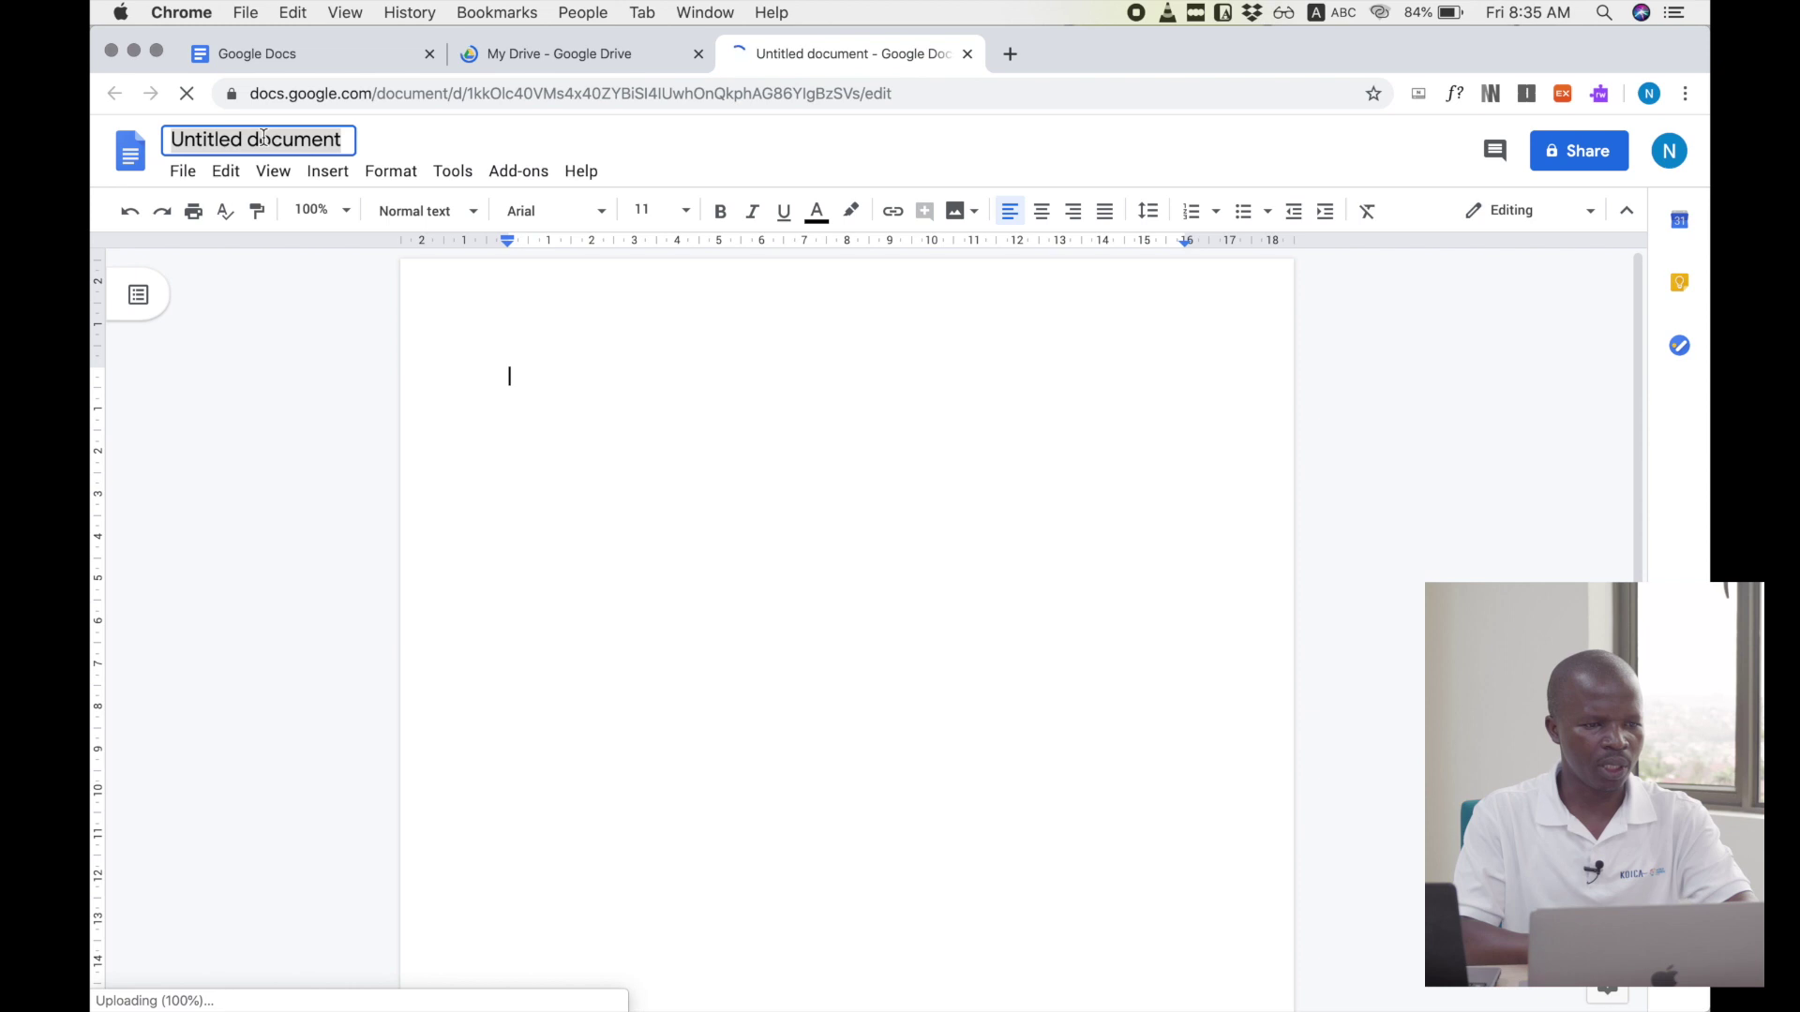
pyautogui.write('Che')
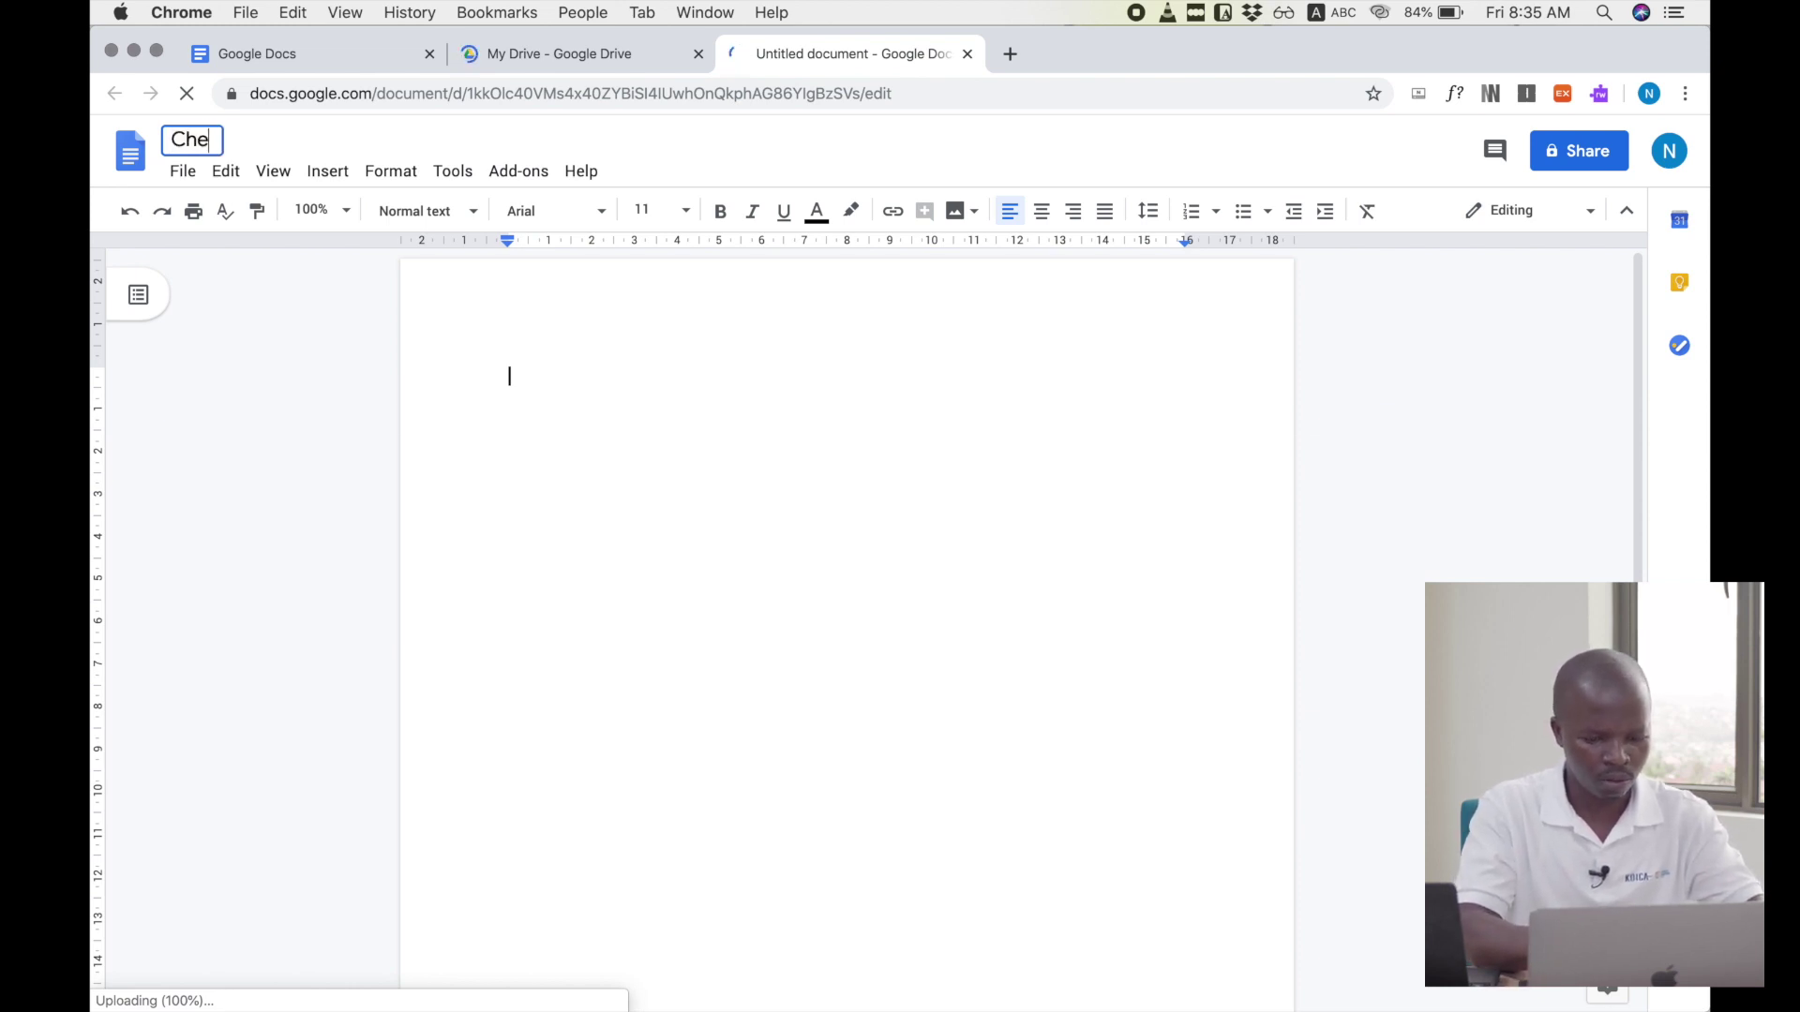
pyautogui.write('mistry')
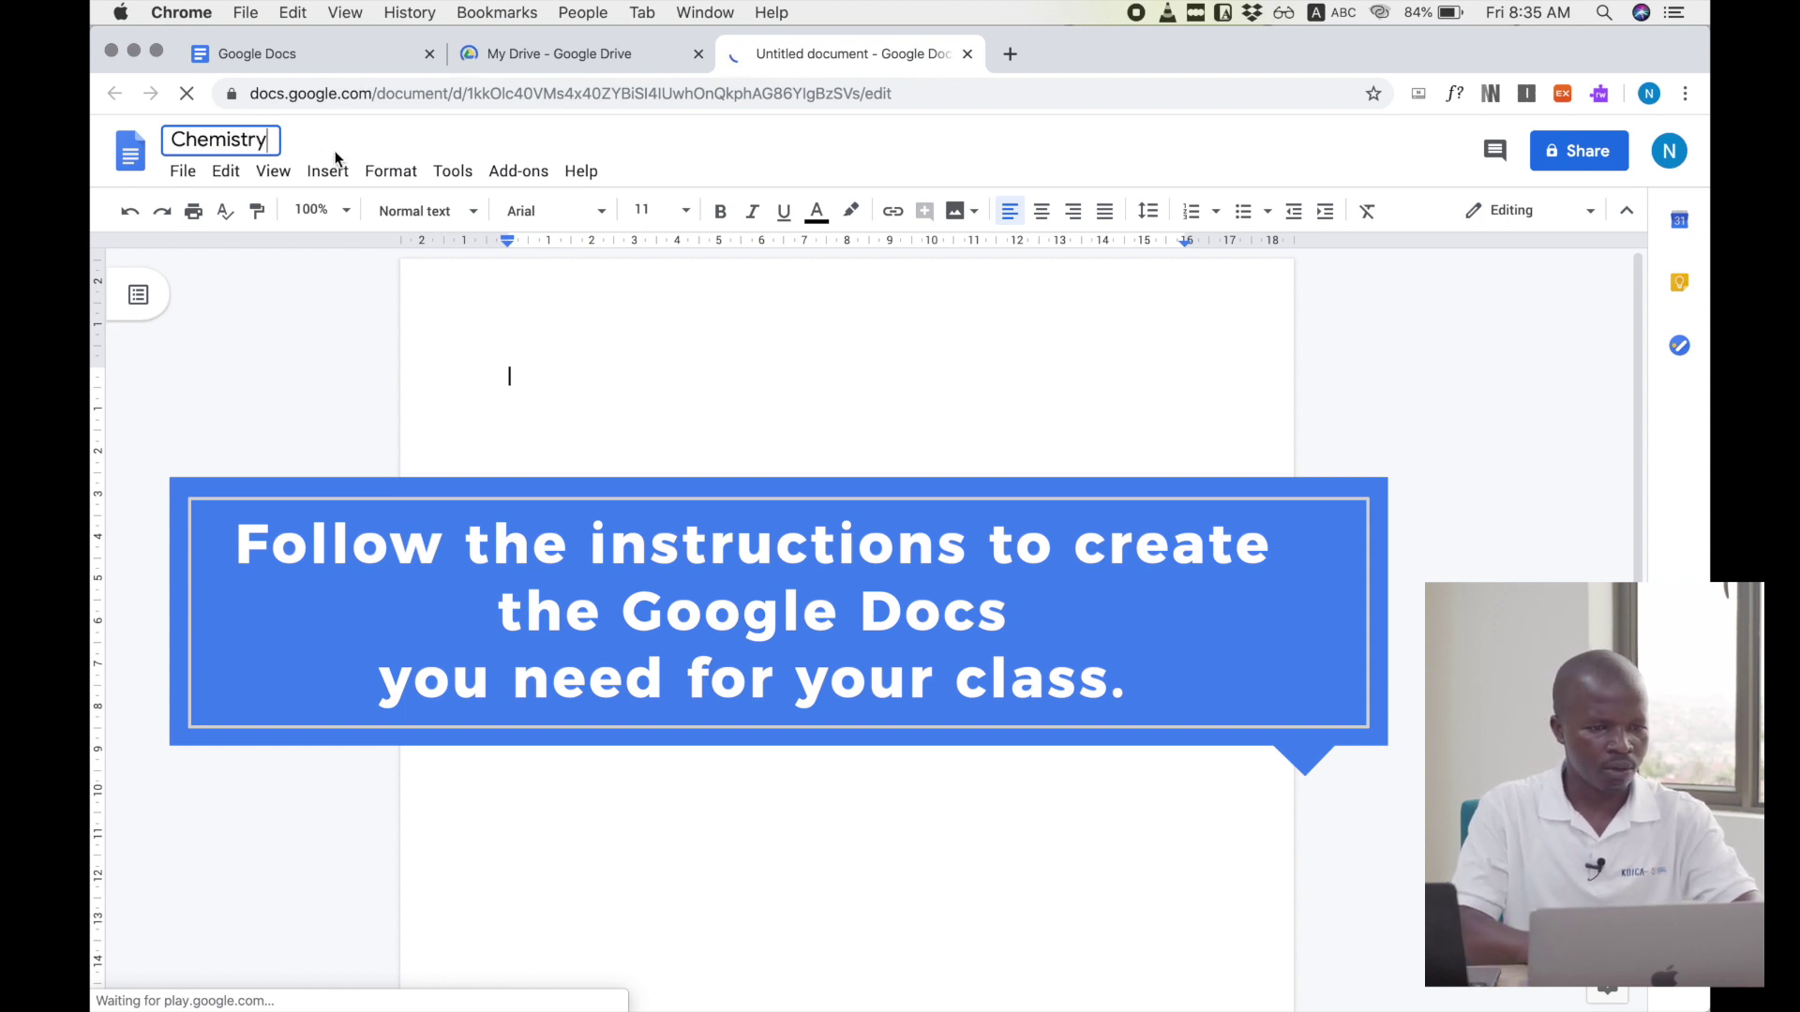
pyautogui.click(452, 139)
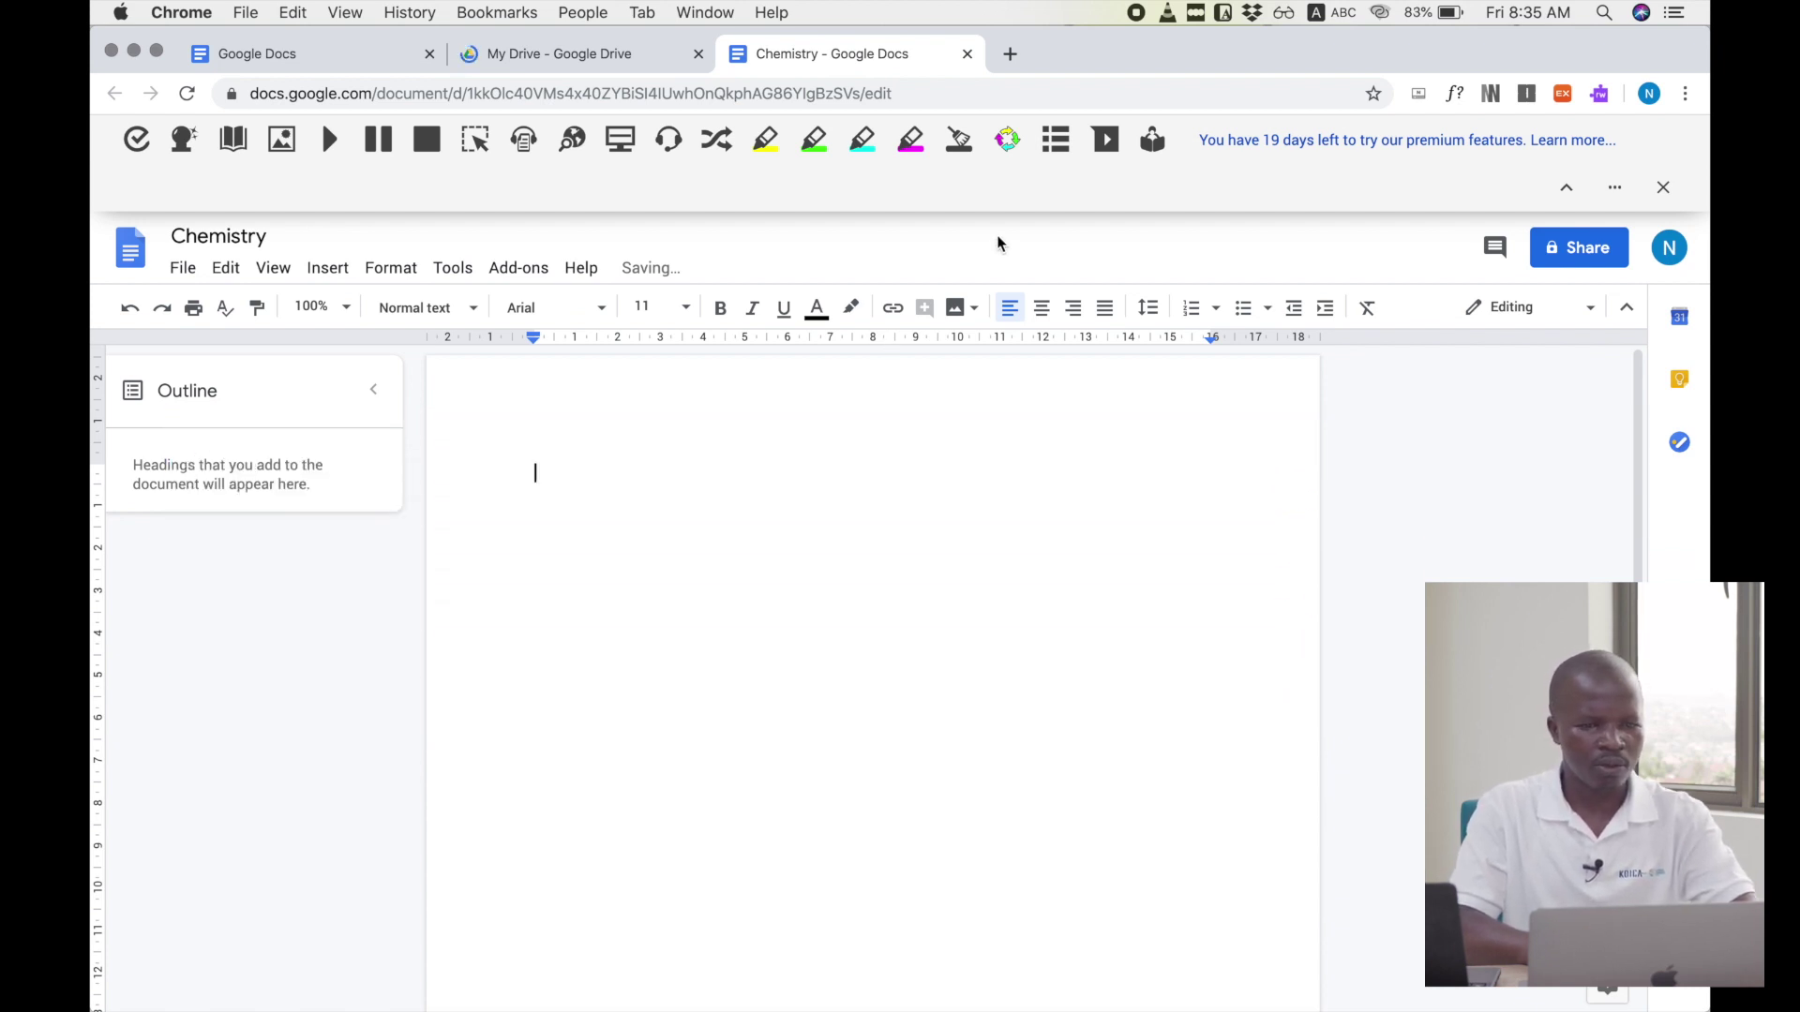
# - Search Google in a new tab for "formation of ionic bonds" and expand the question "How is an ionic bond is formed?"
pyautogui.click(1010, 57)
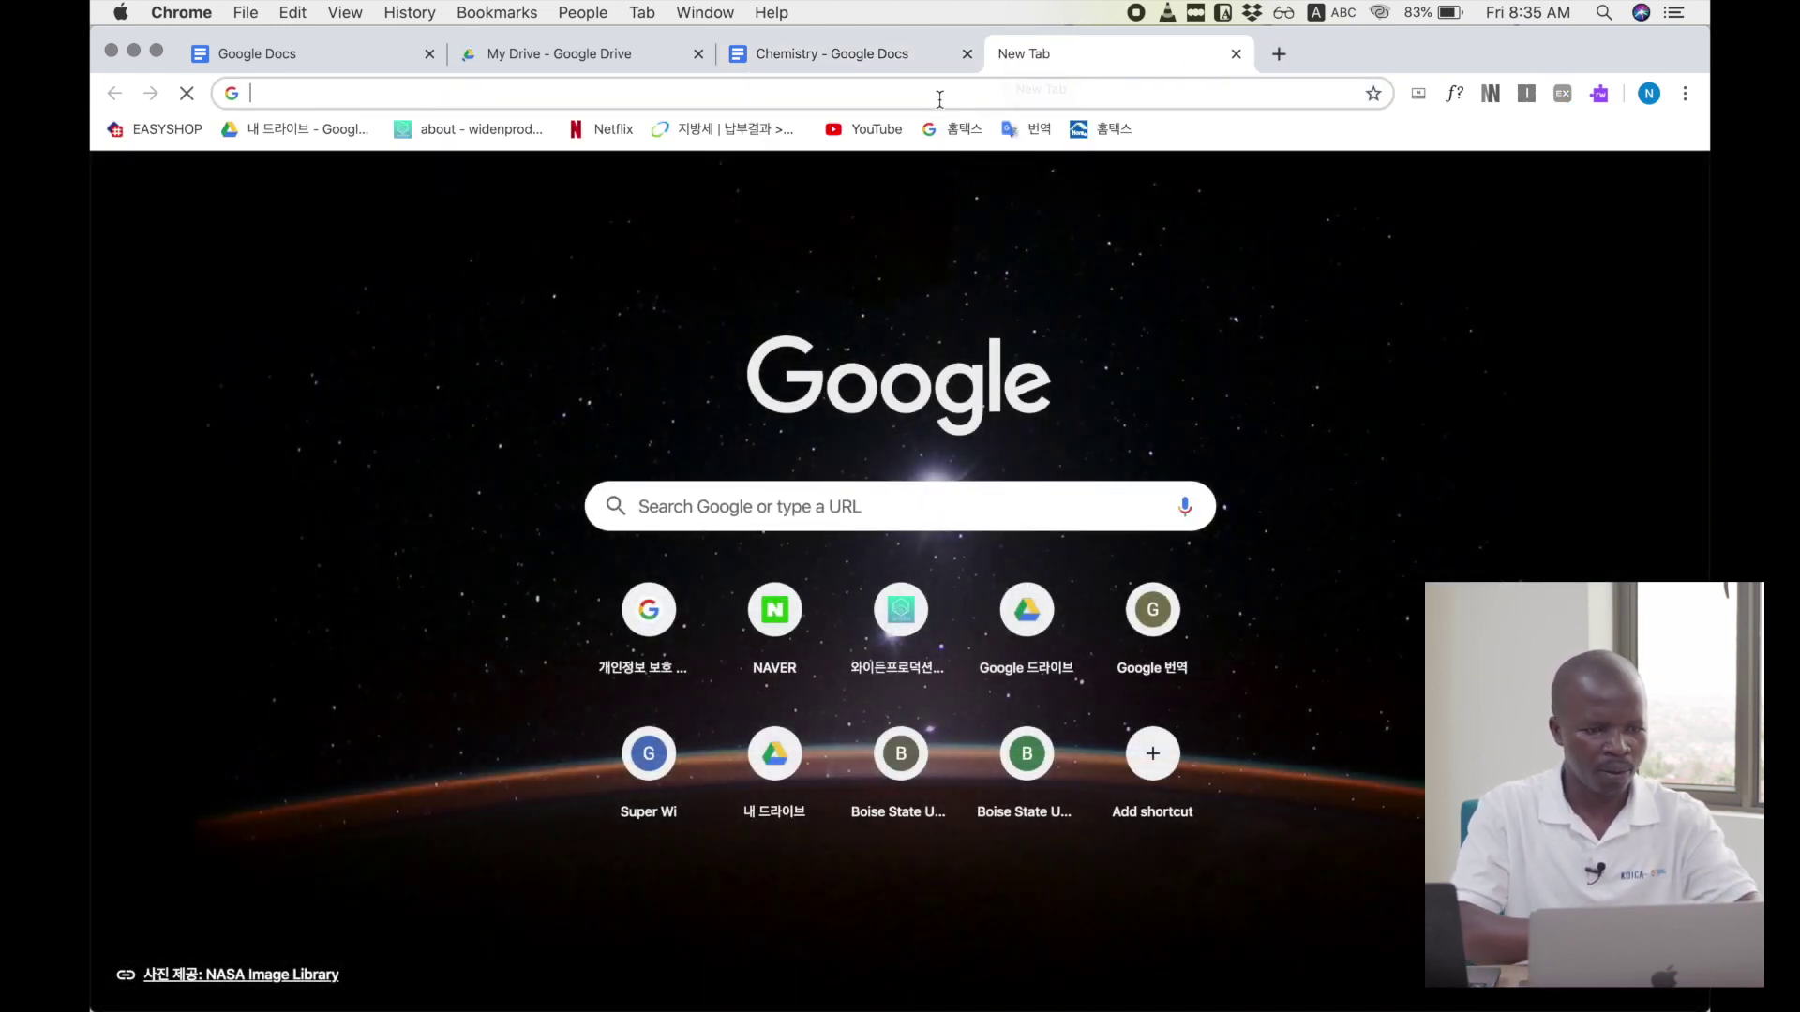
pyautogui.write('goog')
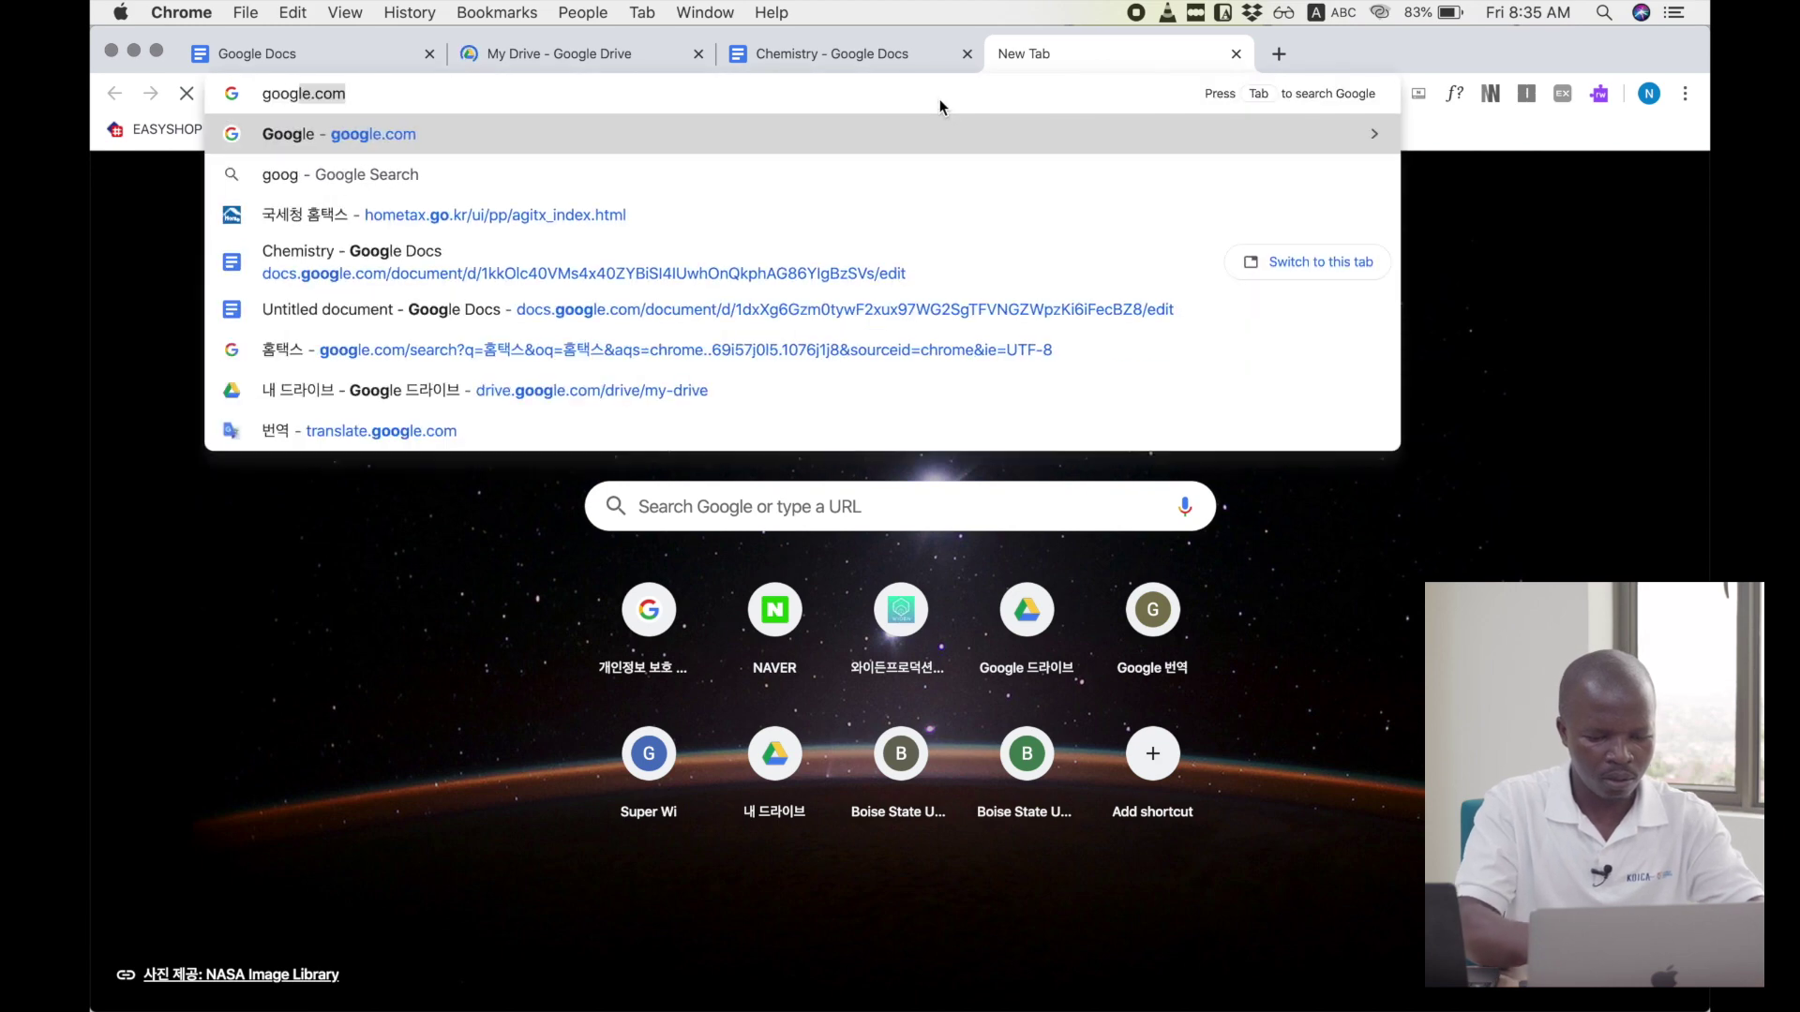
pyautogui.write('le')
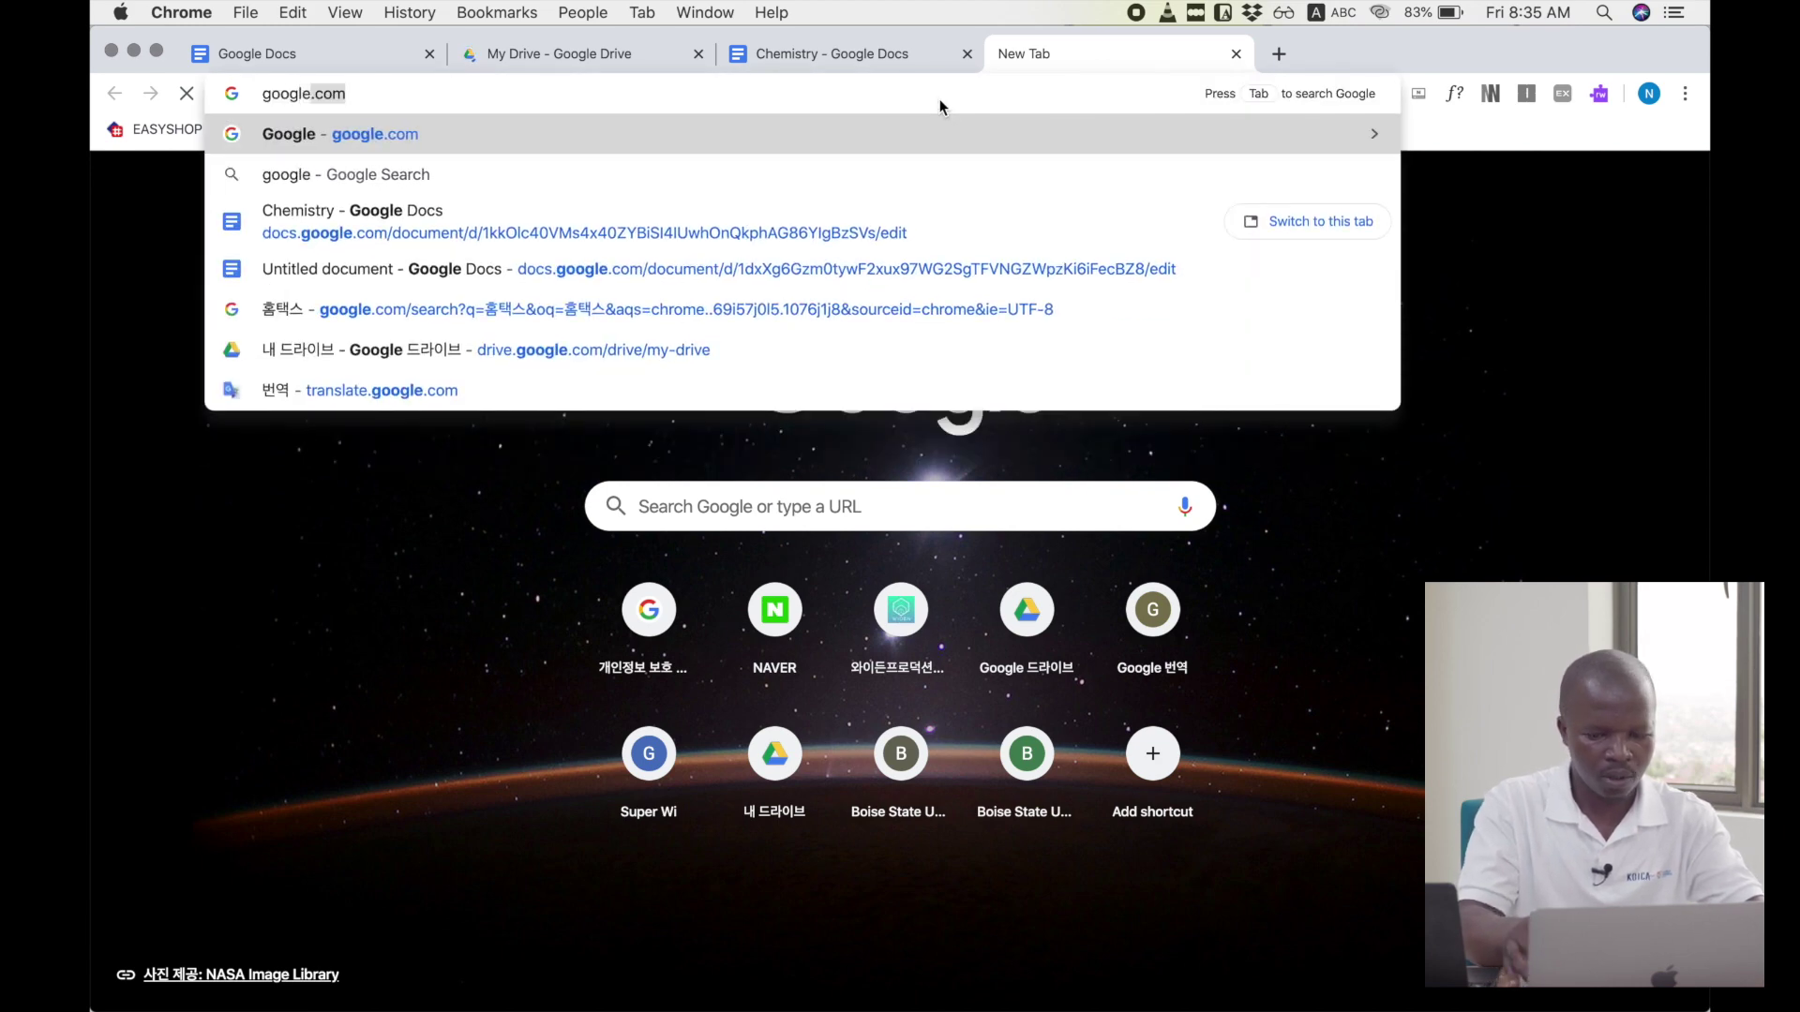
pyautogui.press('Return')
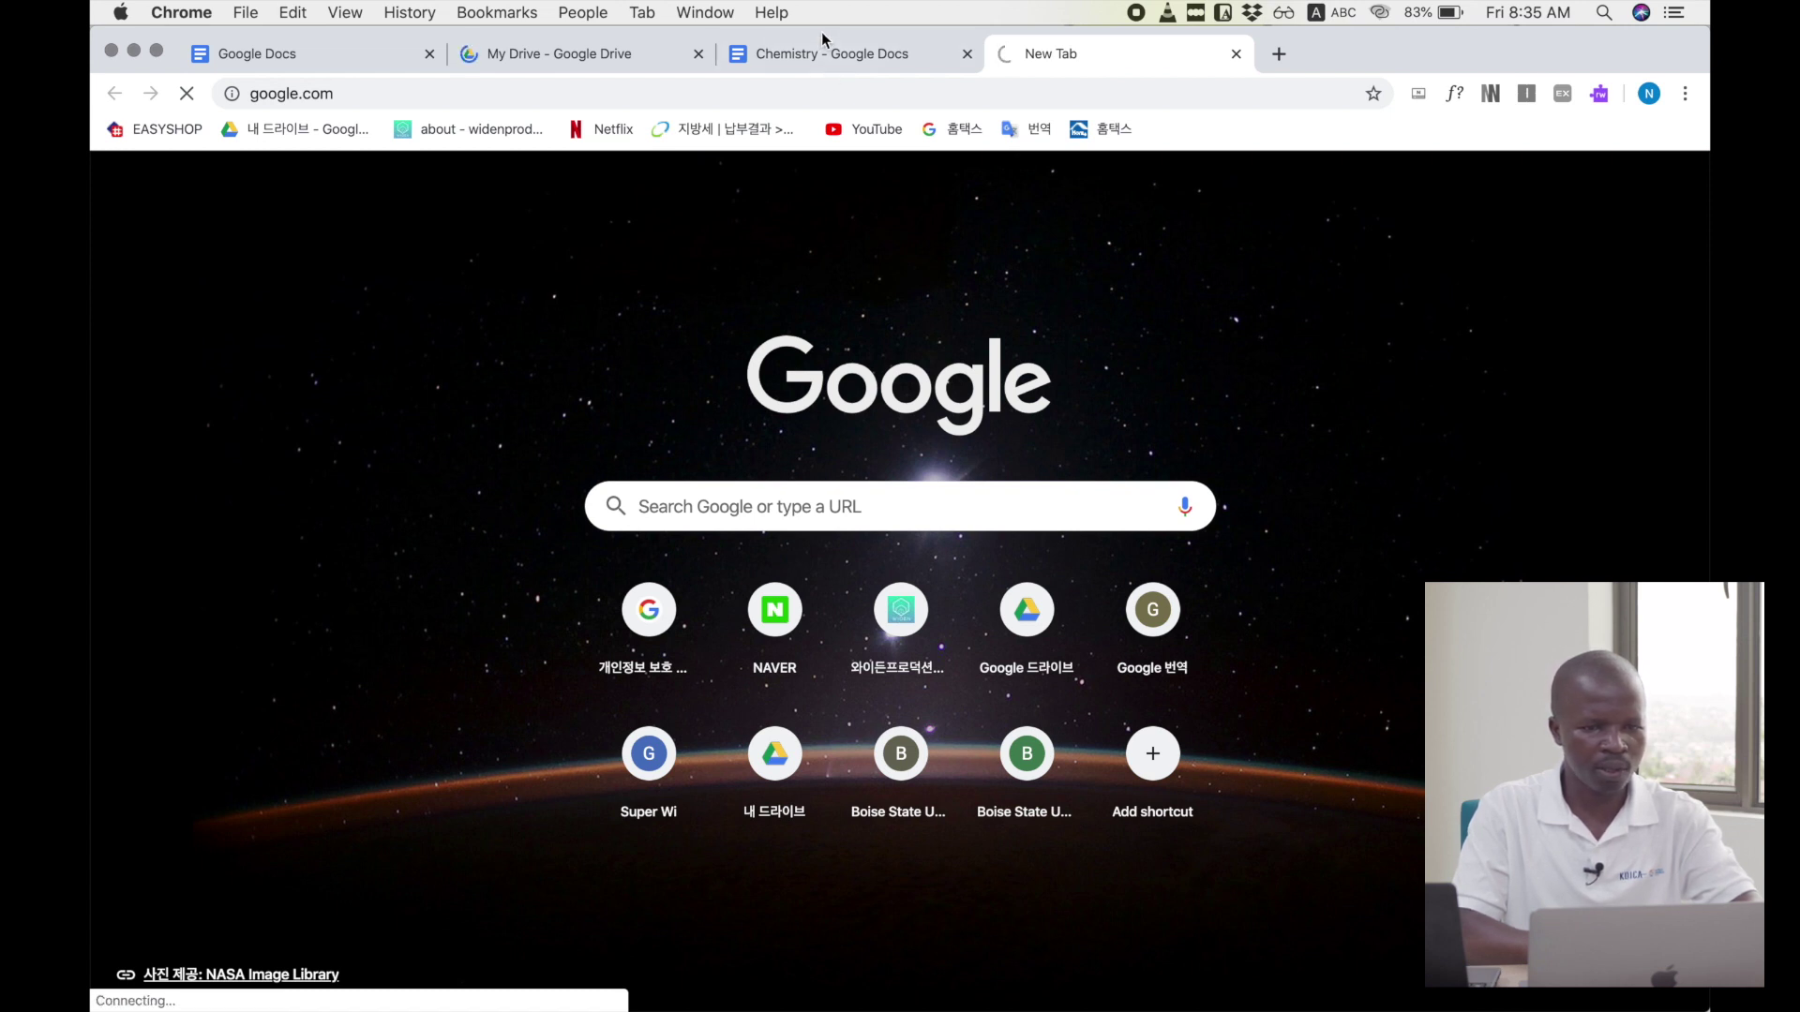
pyautogui.click(848, 506)
pyautogui.write('for')
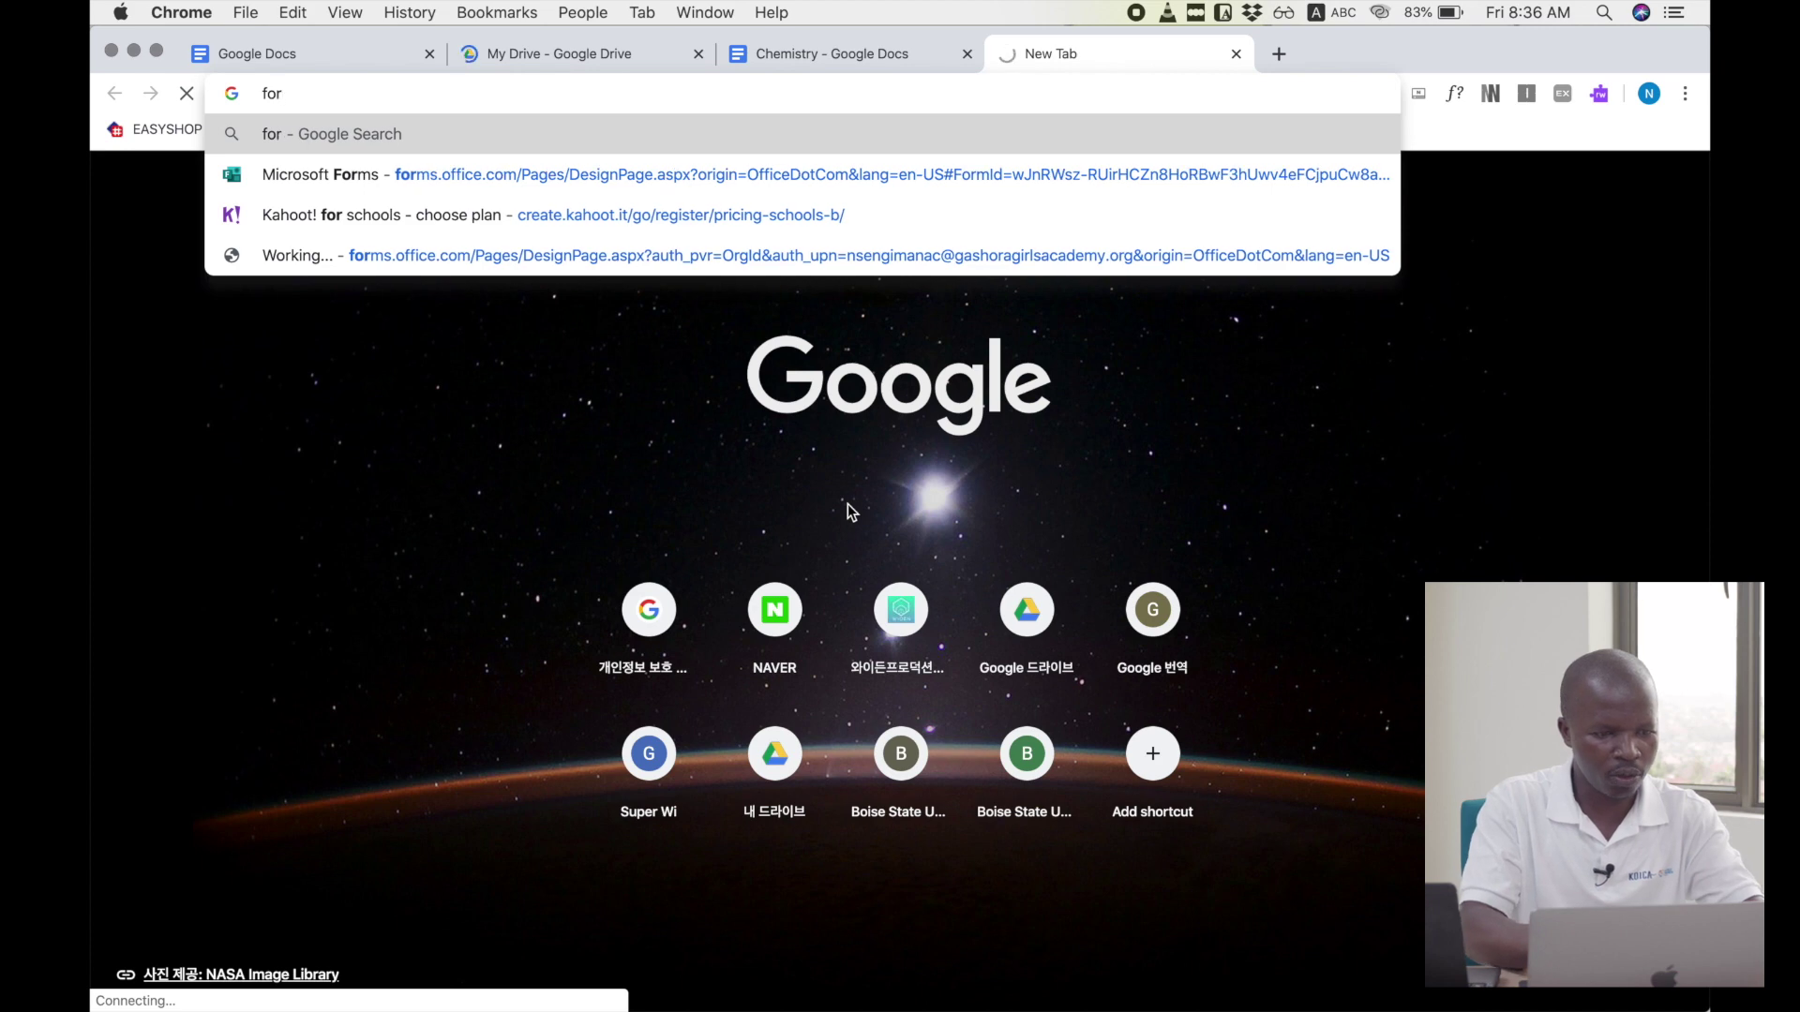
pyautogui.write('mation of ionic bonds')
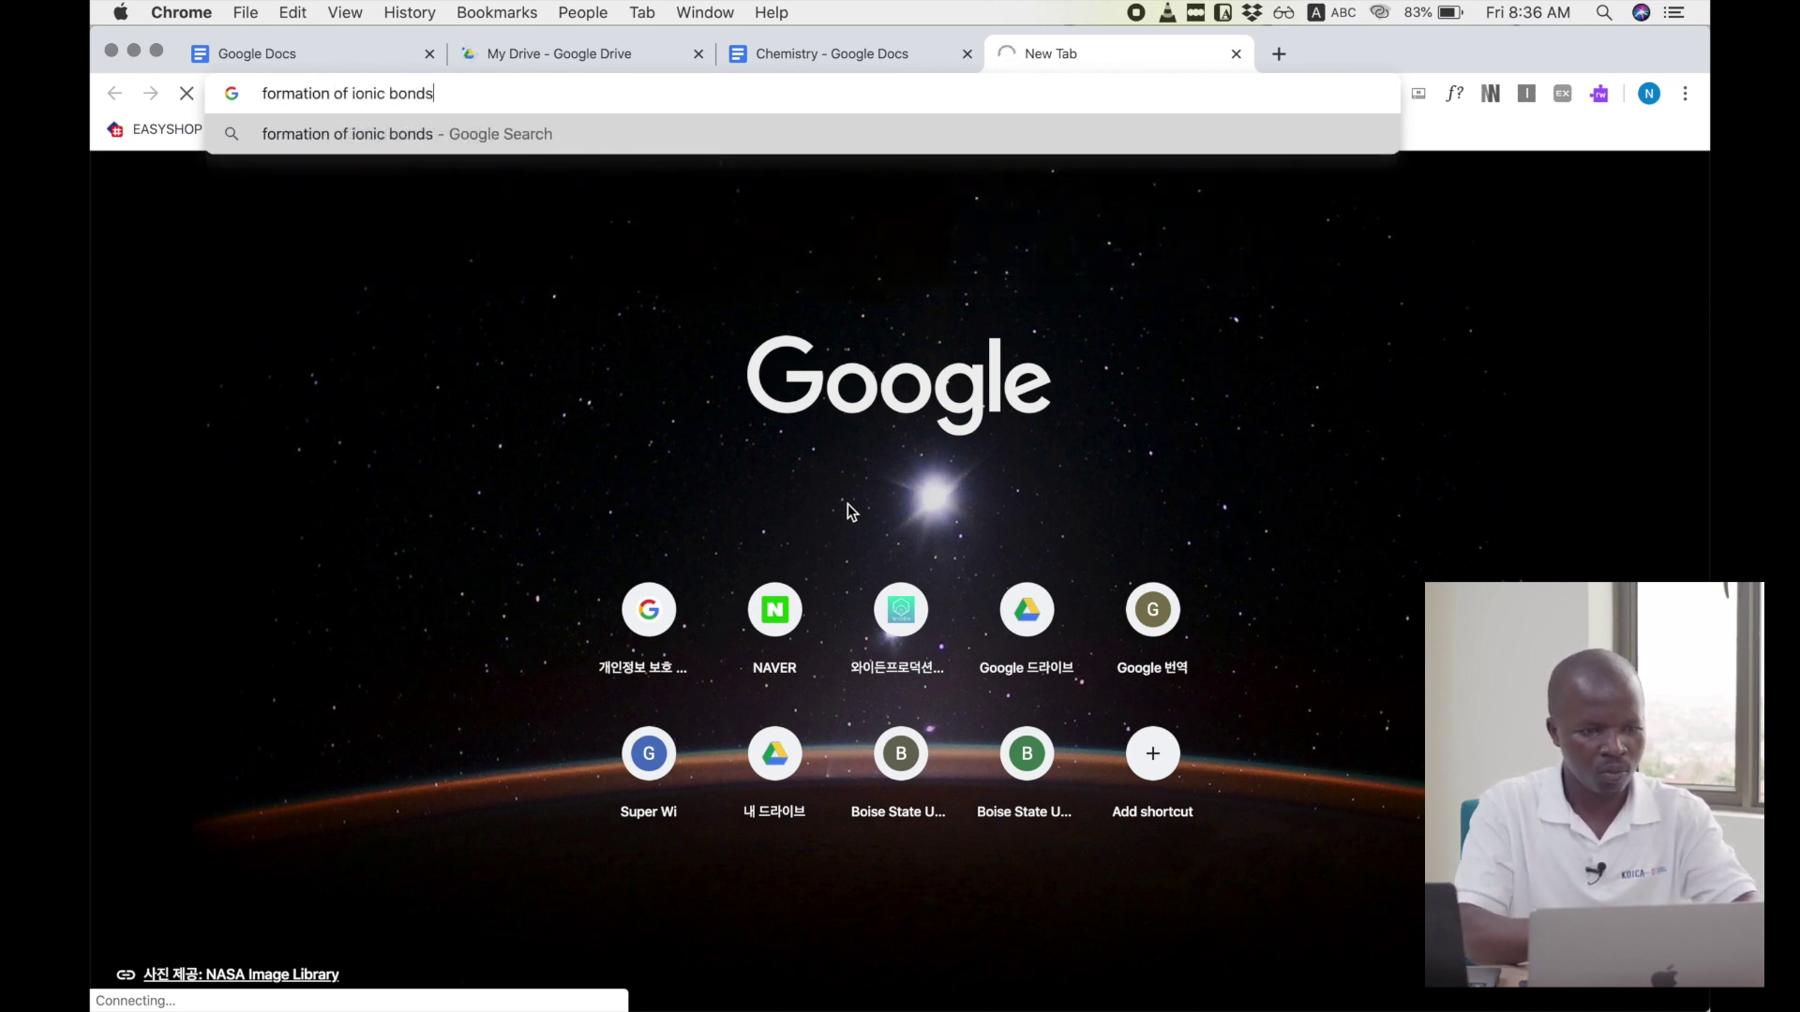
pyautogui.press('Return')
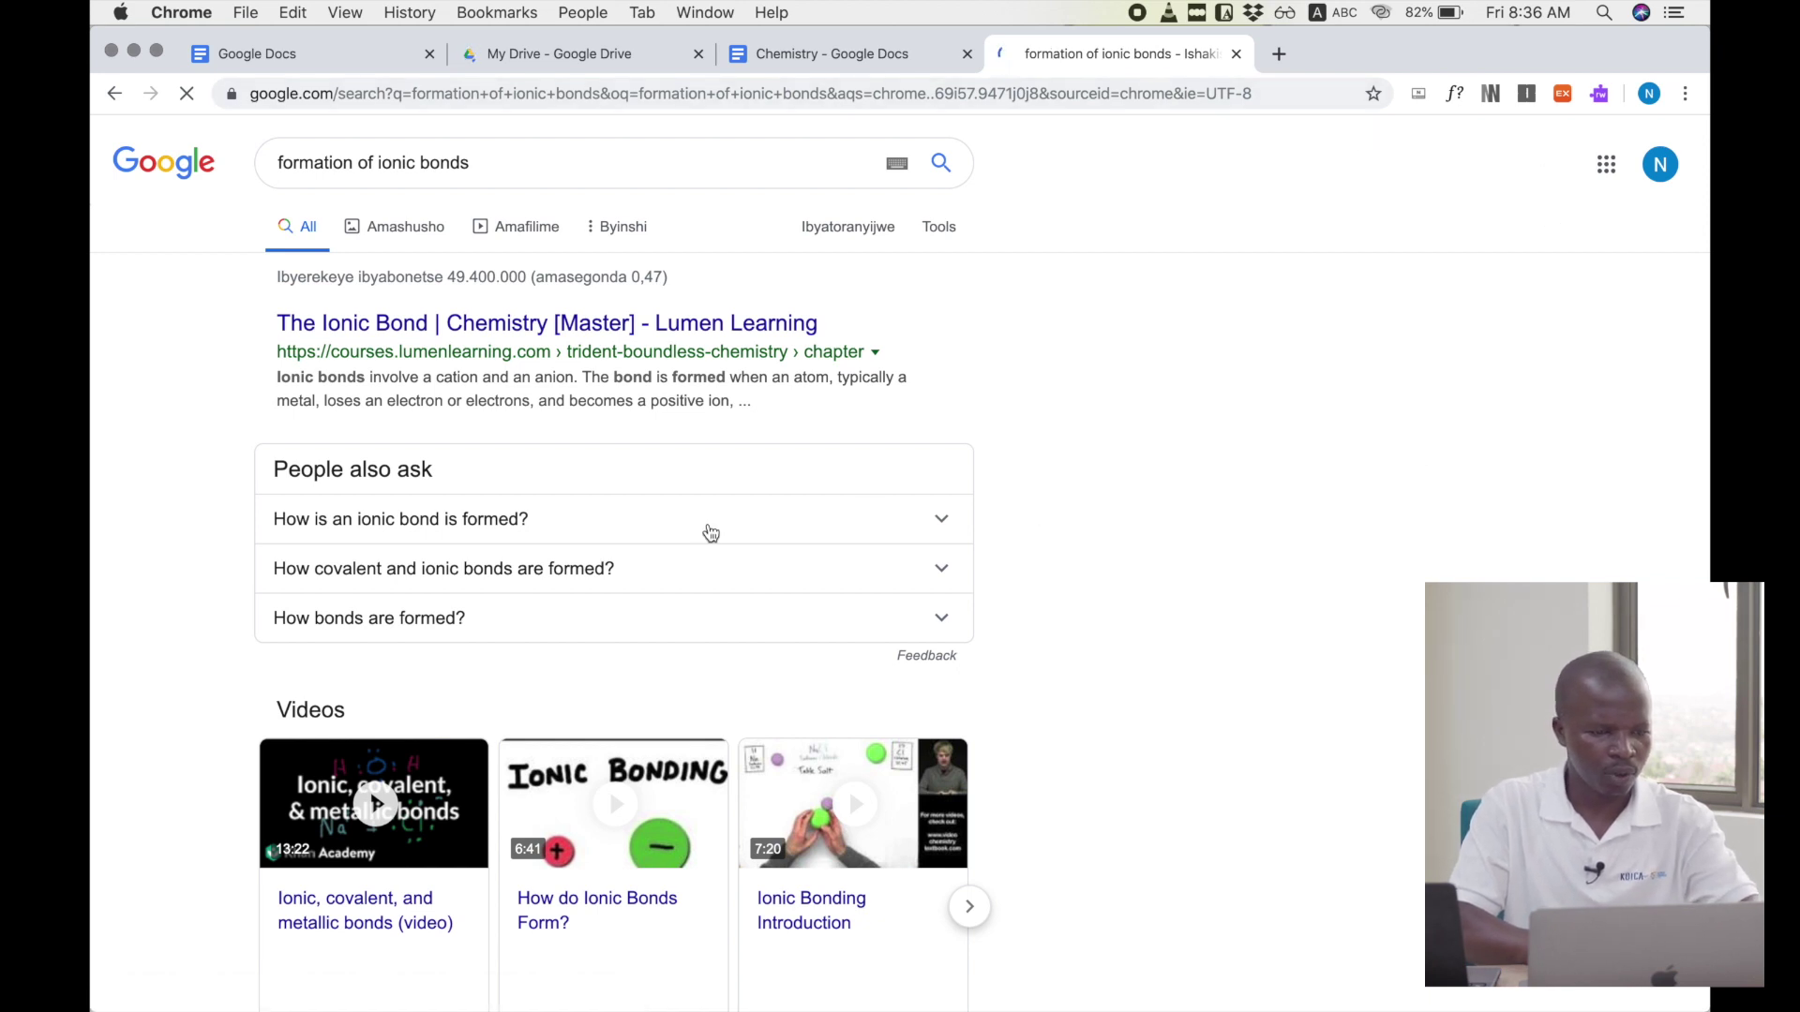
pyautogui.click(545, 527)
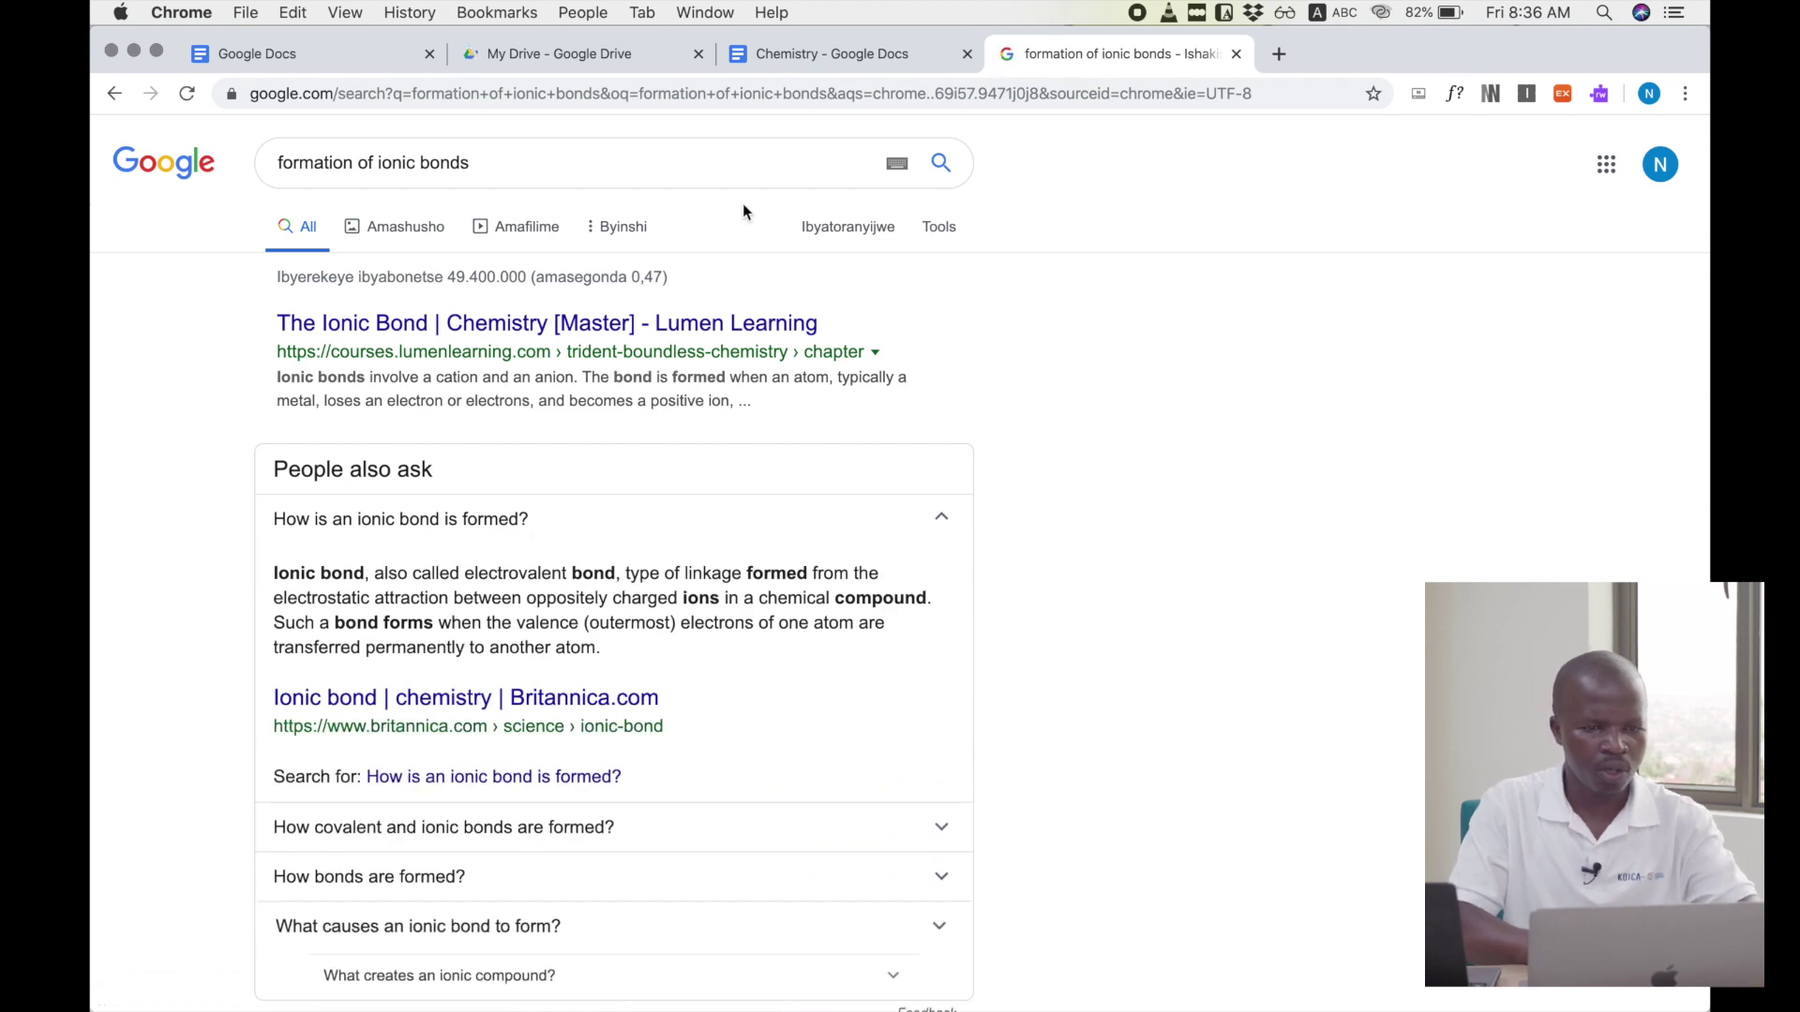
# - Enter the heading "Formation of ionic bonds" in the Chemistry document and underline it
pyautogui.click(801, 54)
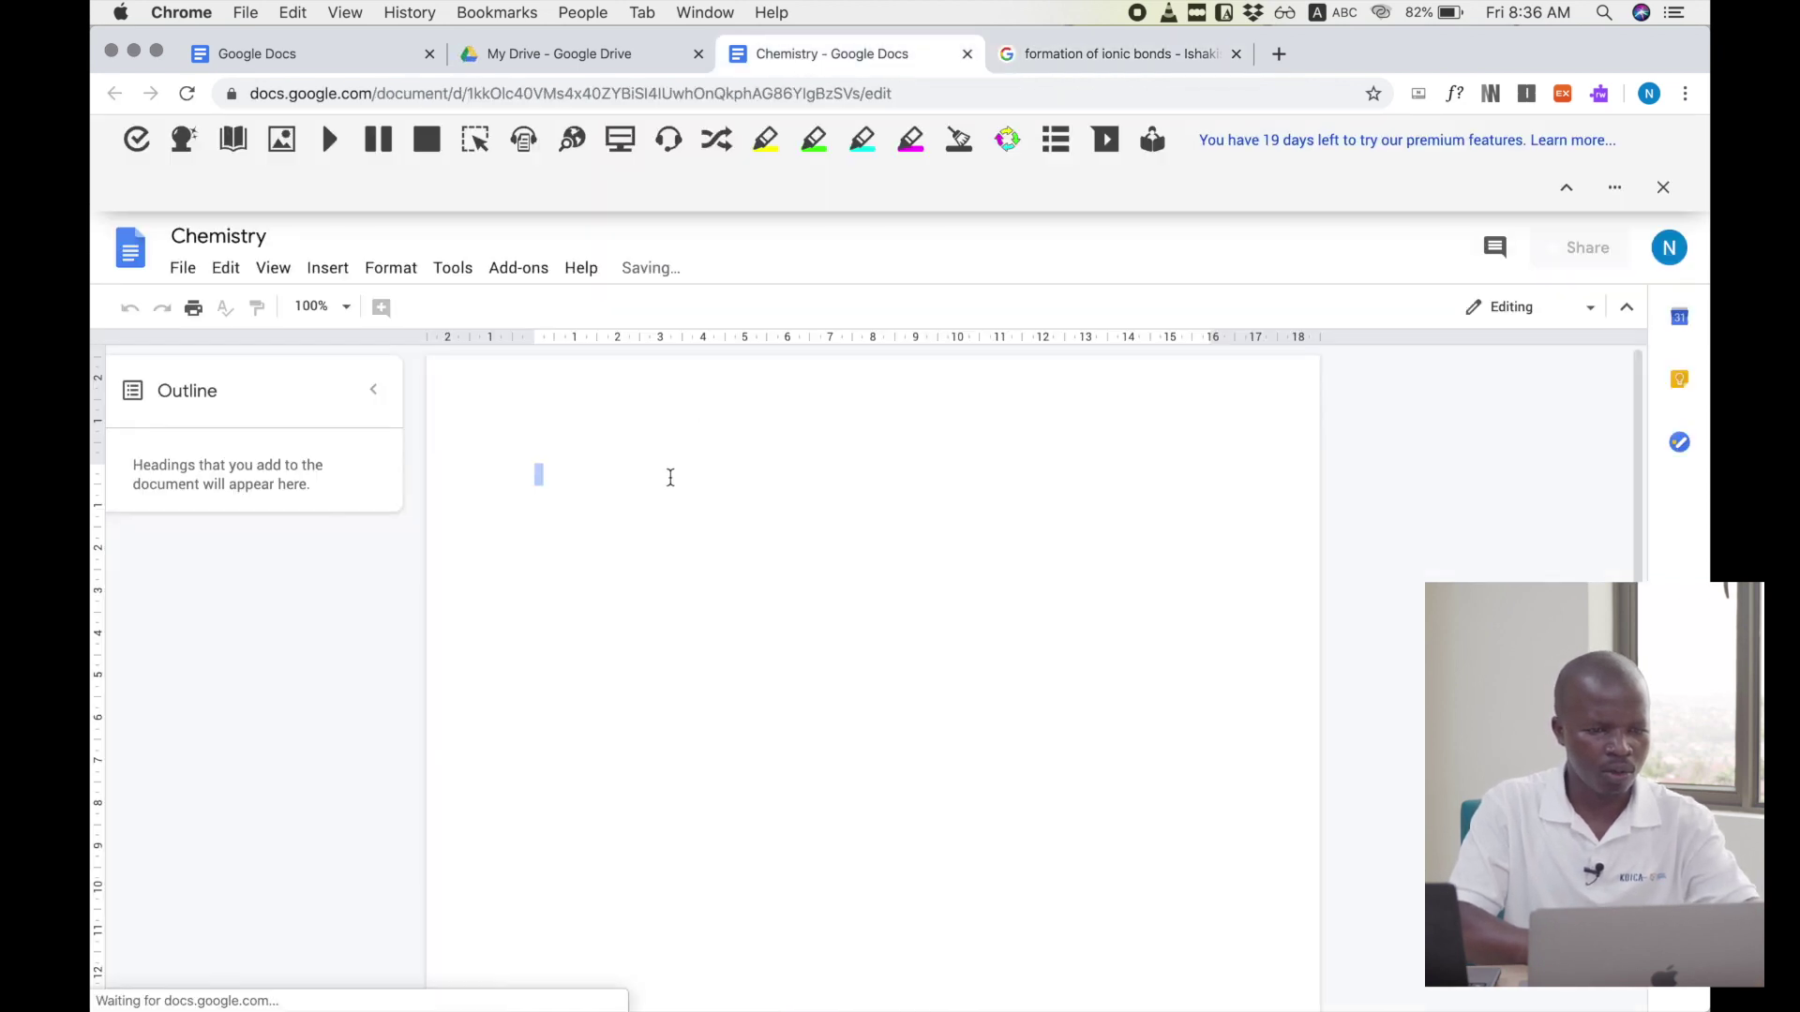
pyautogui.write('F')
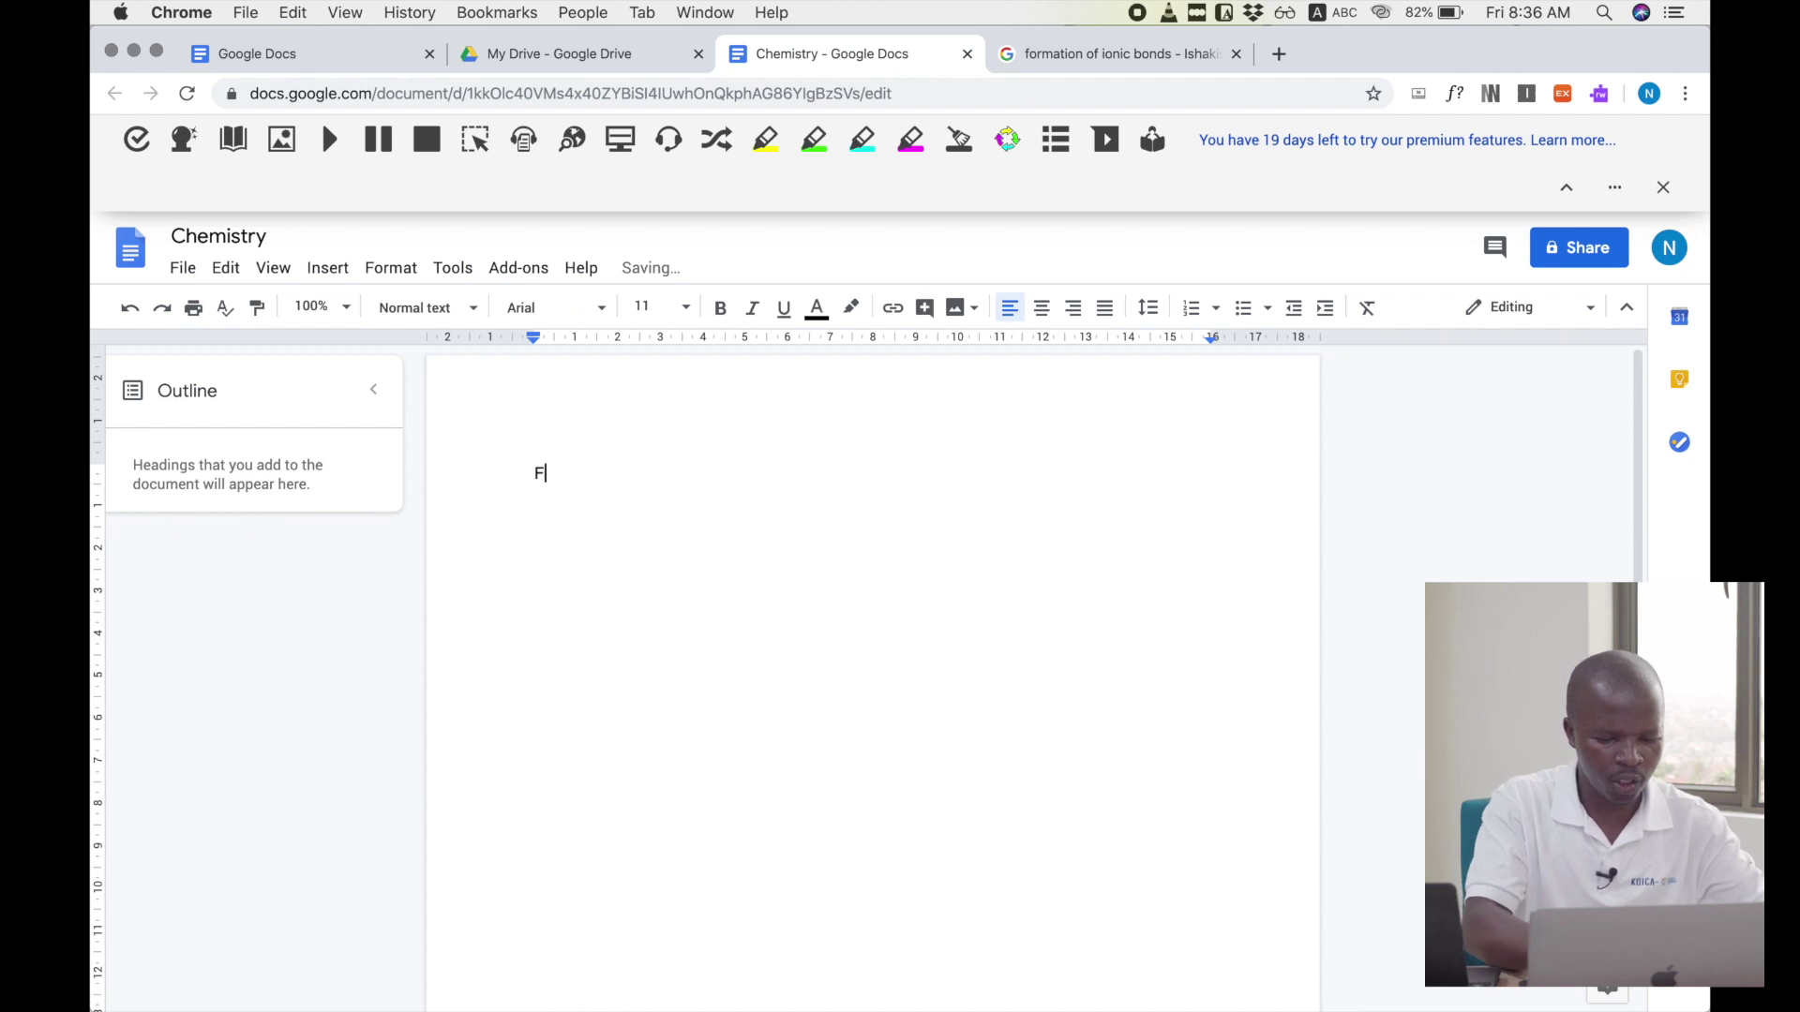
pyautogui.write('ormat')
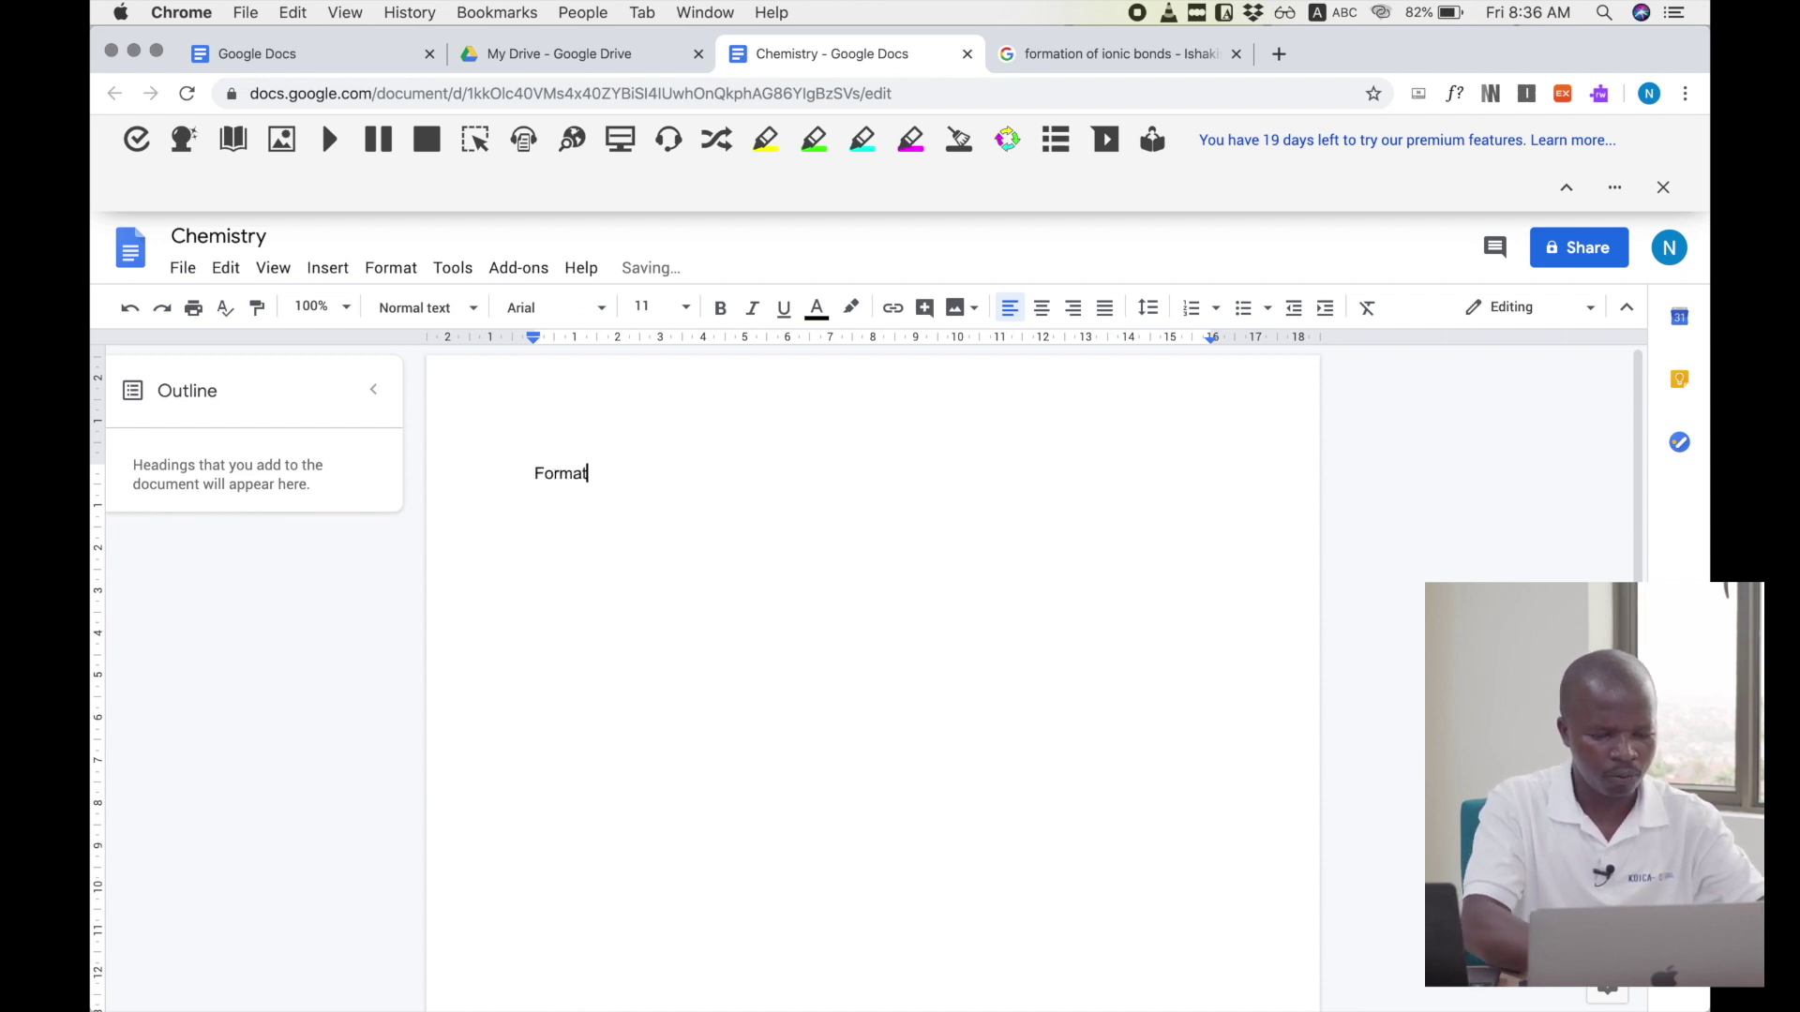
pyautogui.write('ion of ionic bonds')
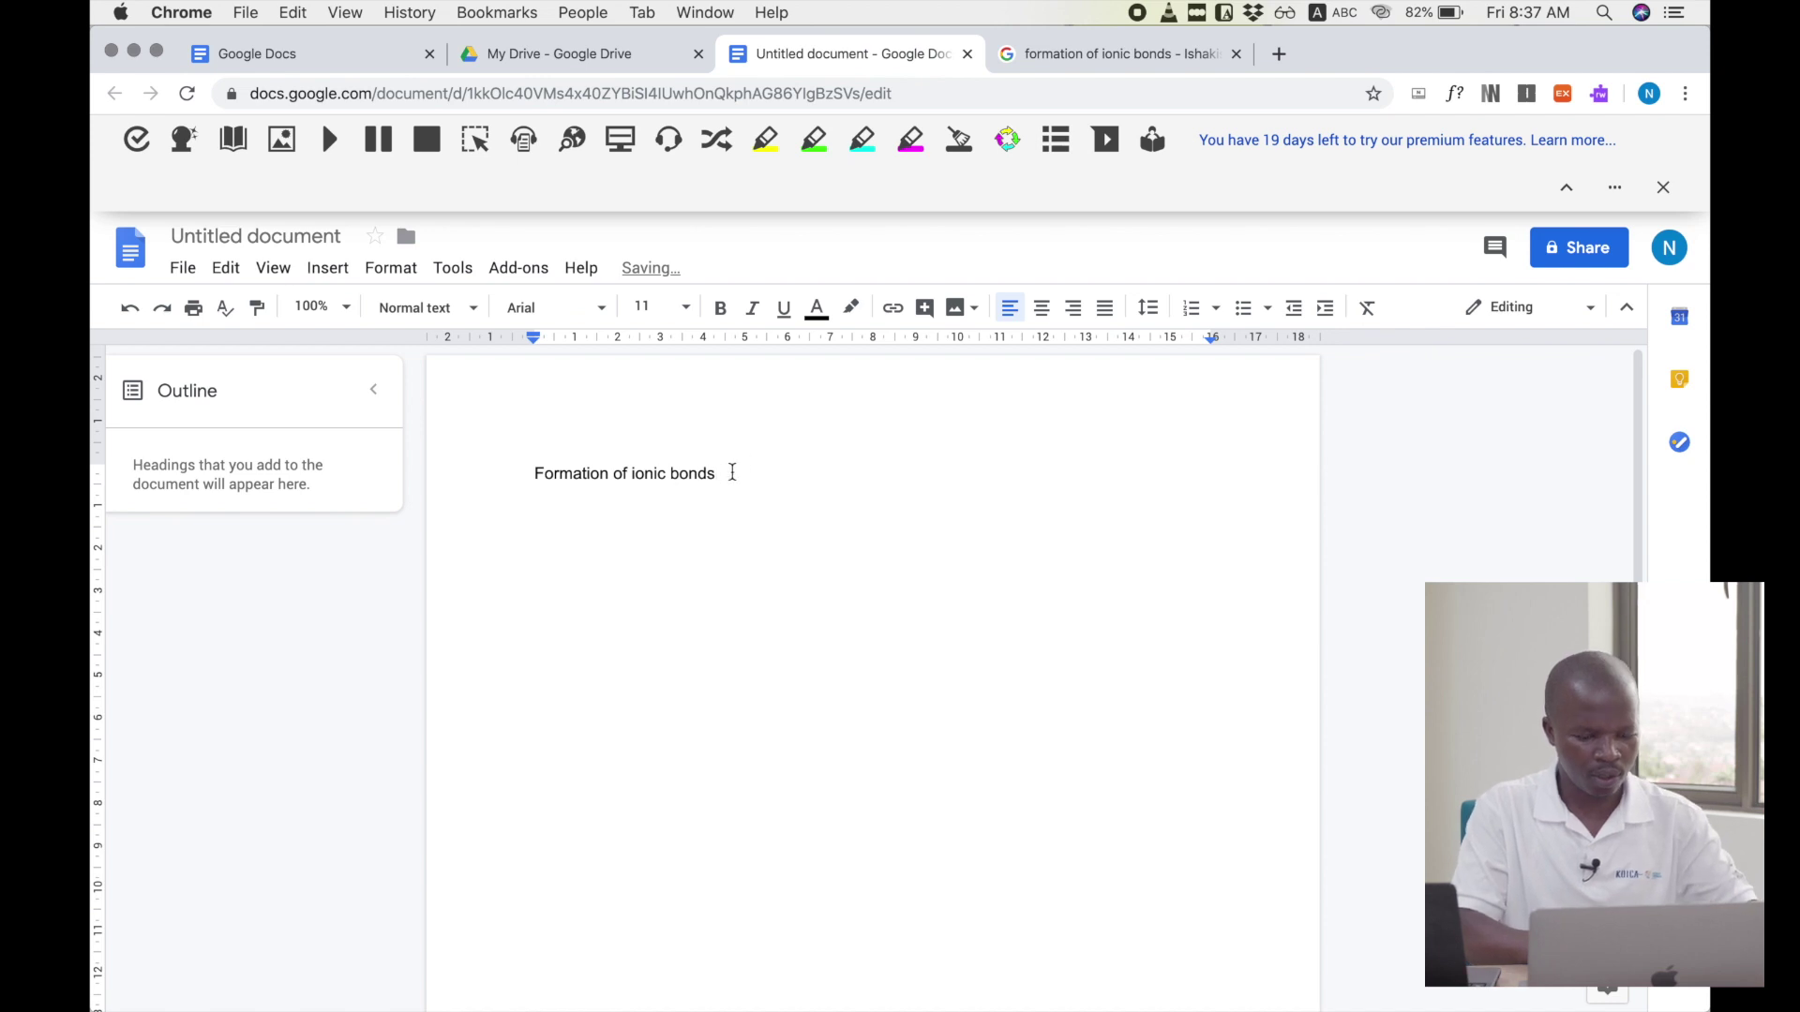
pyautogui.moveTo(732, 473); pyautogui.dragTo(527, 475)
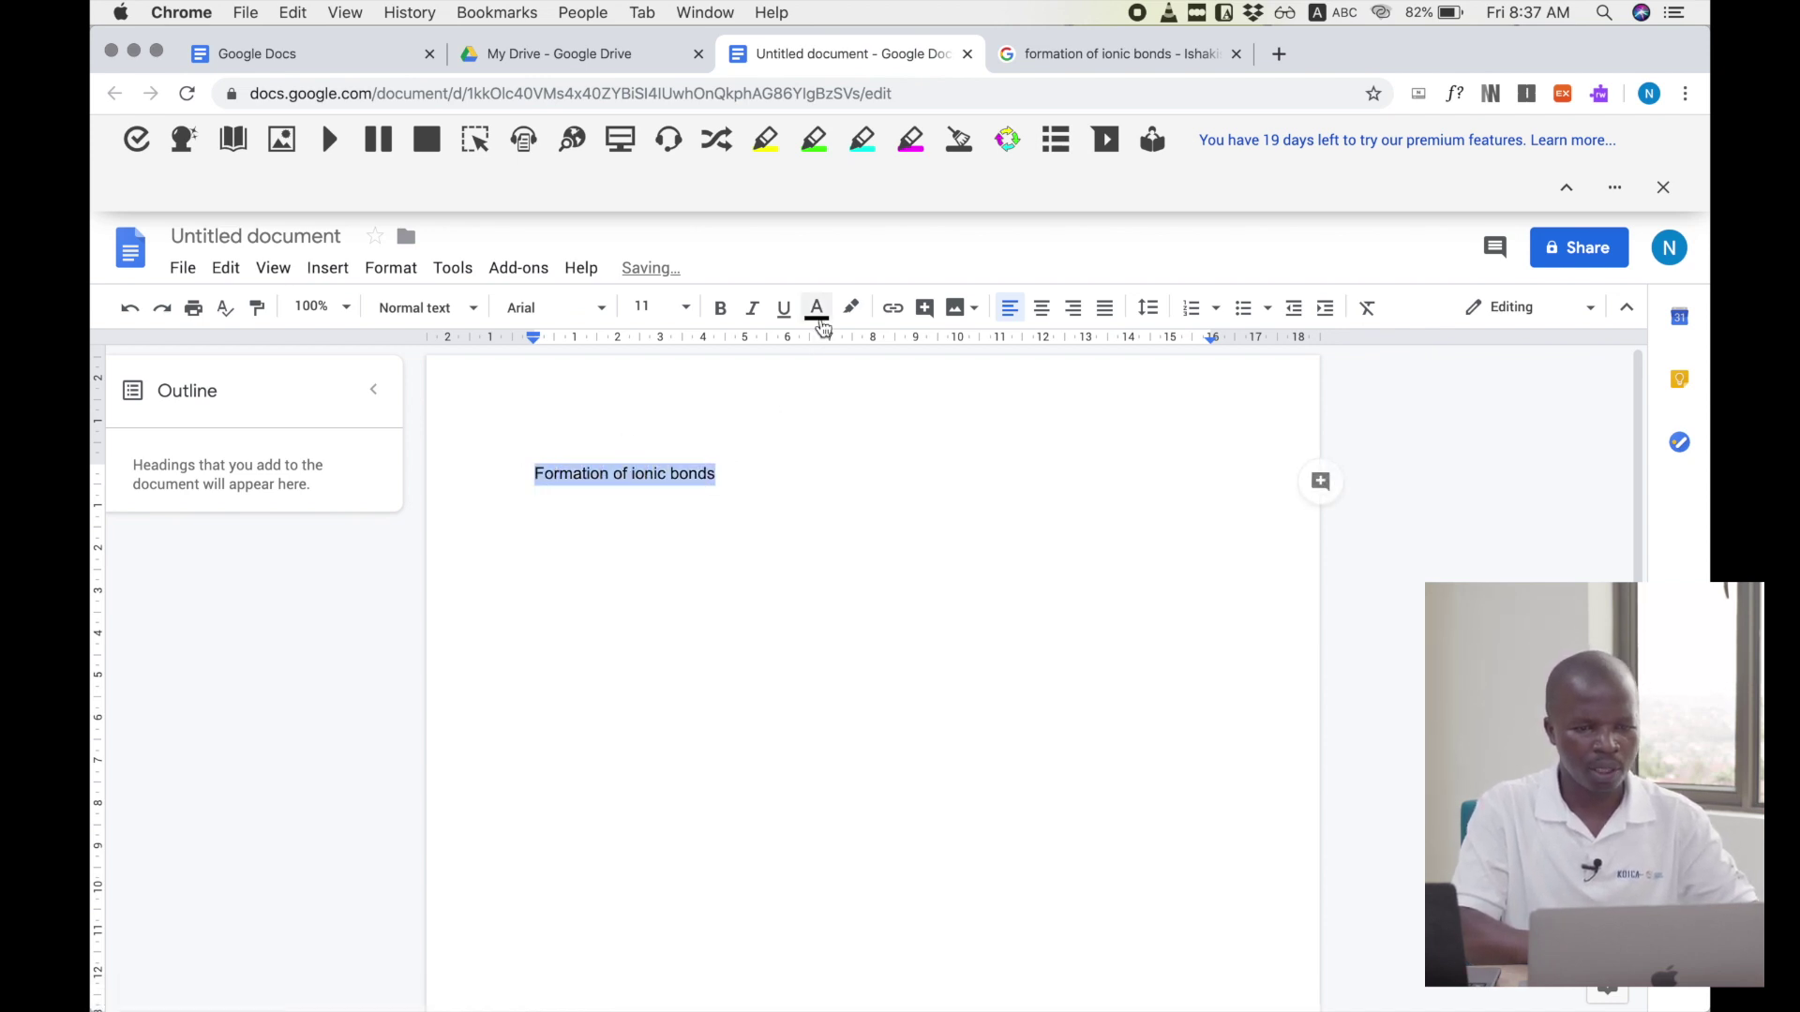
pyautogui.click(786, 319)
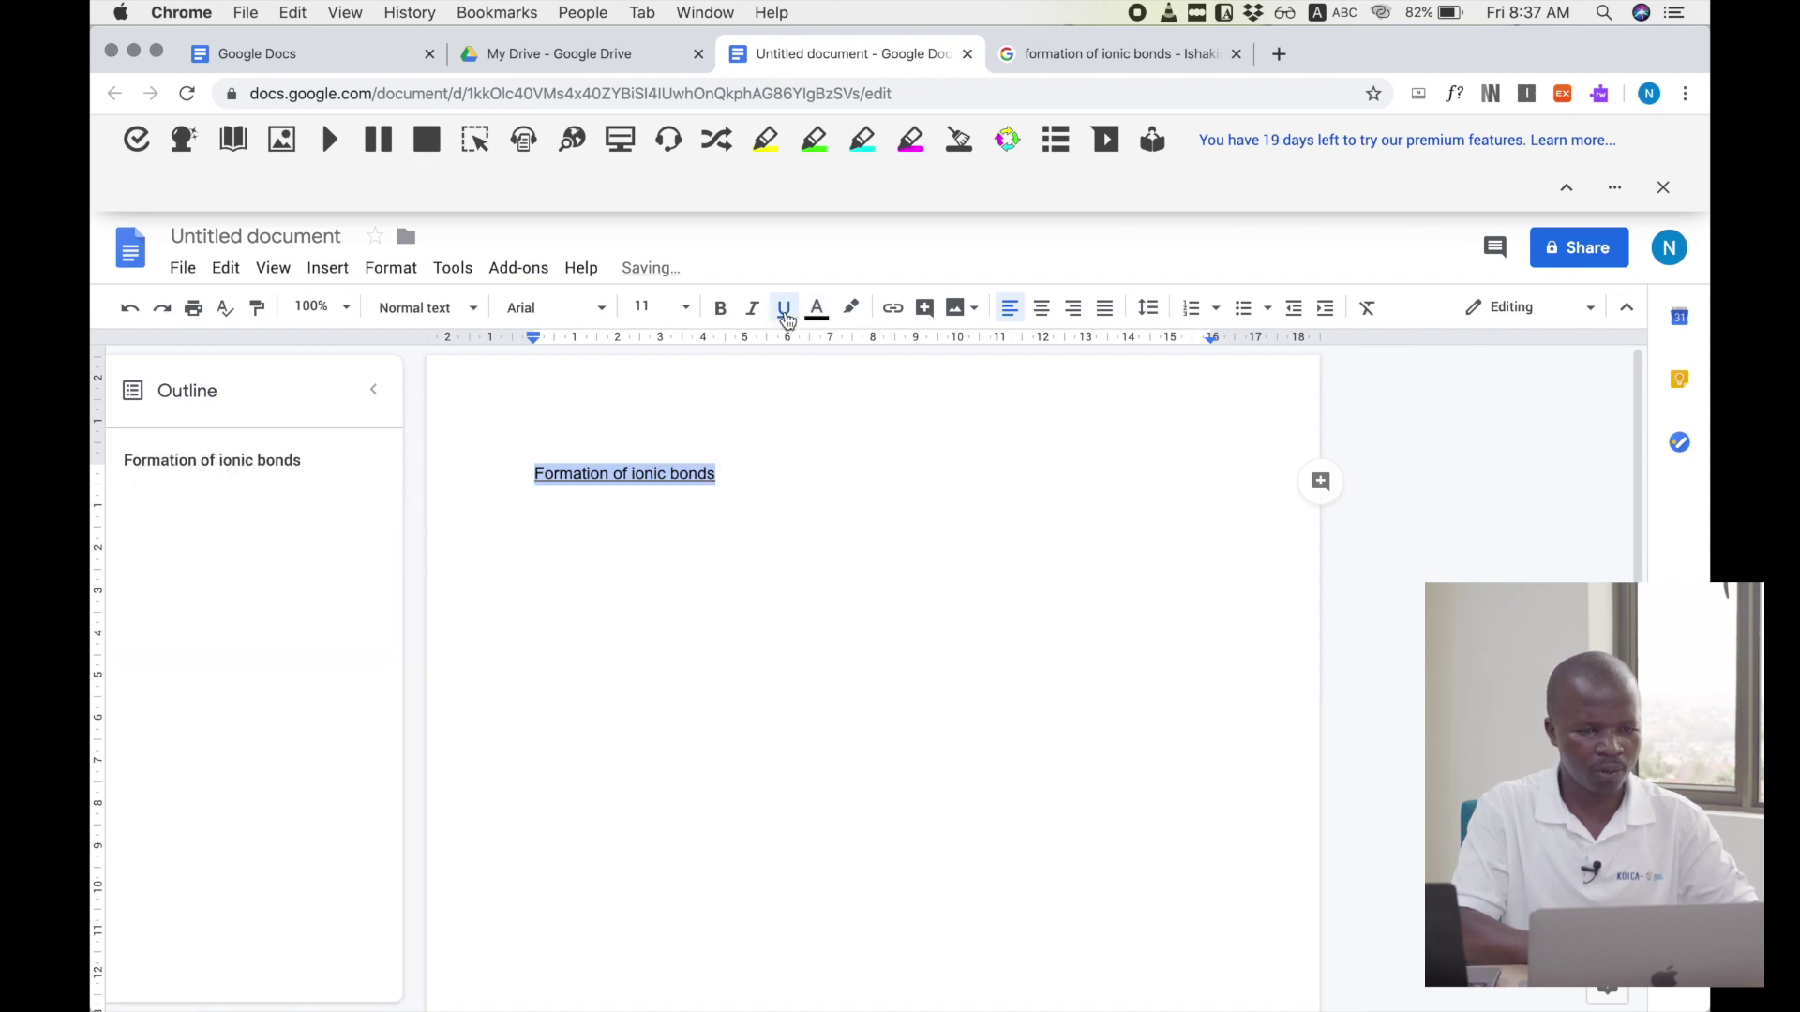
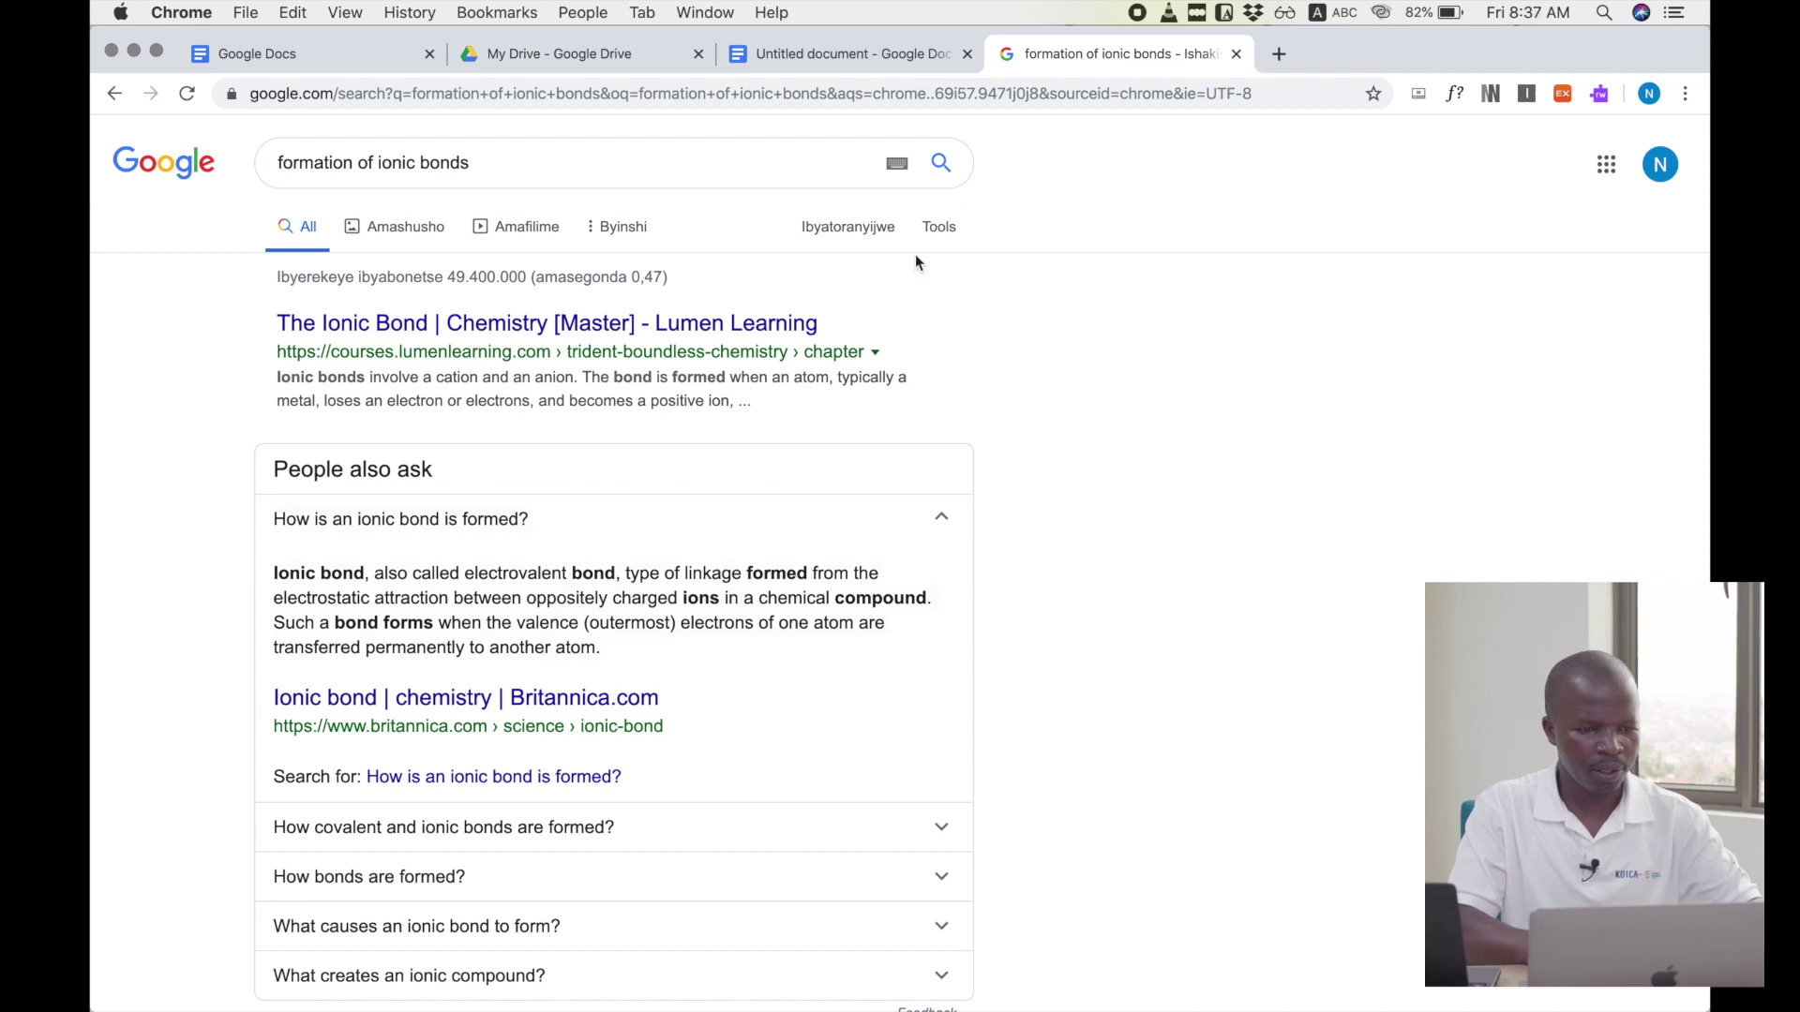
# - Copy the question "How is an ionic bond is formed?" with its answer from the search results and paste it below the document's video file names
pyautogui.rightClick(568, 603)
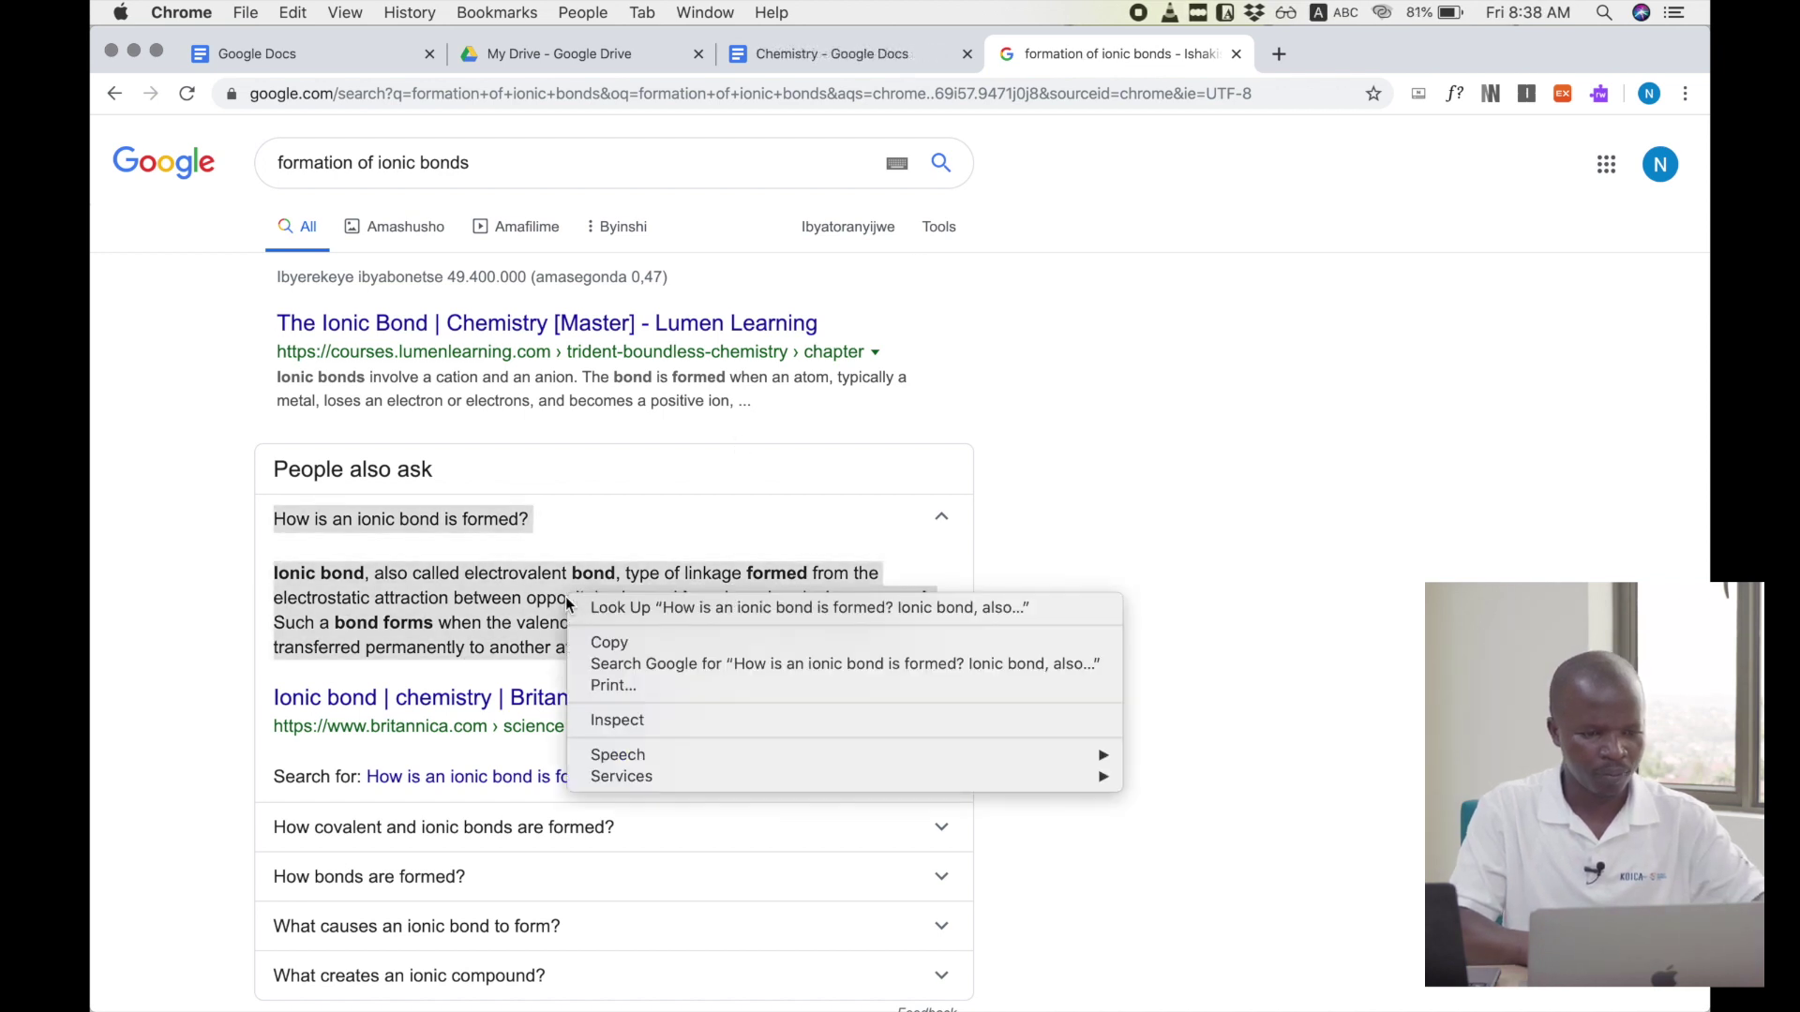
pyautogui.click(615, 645)
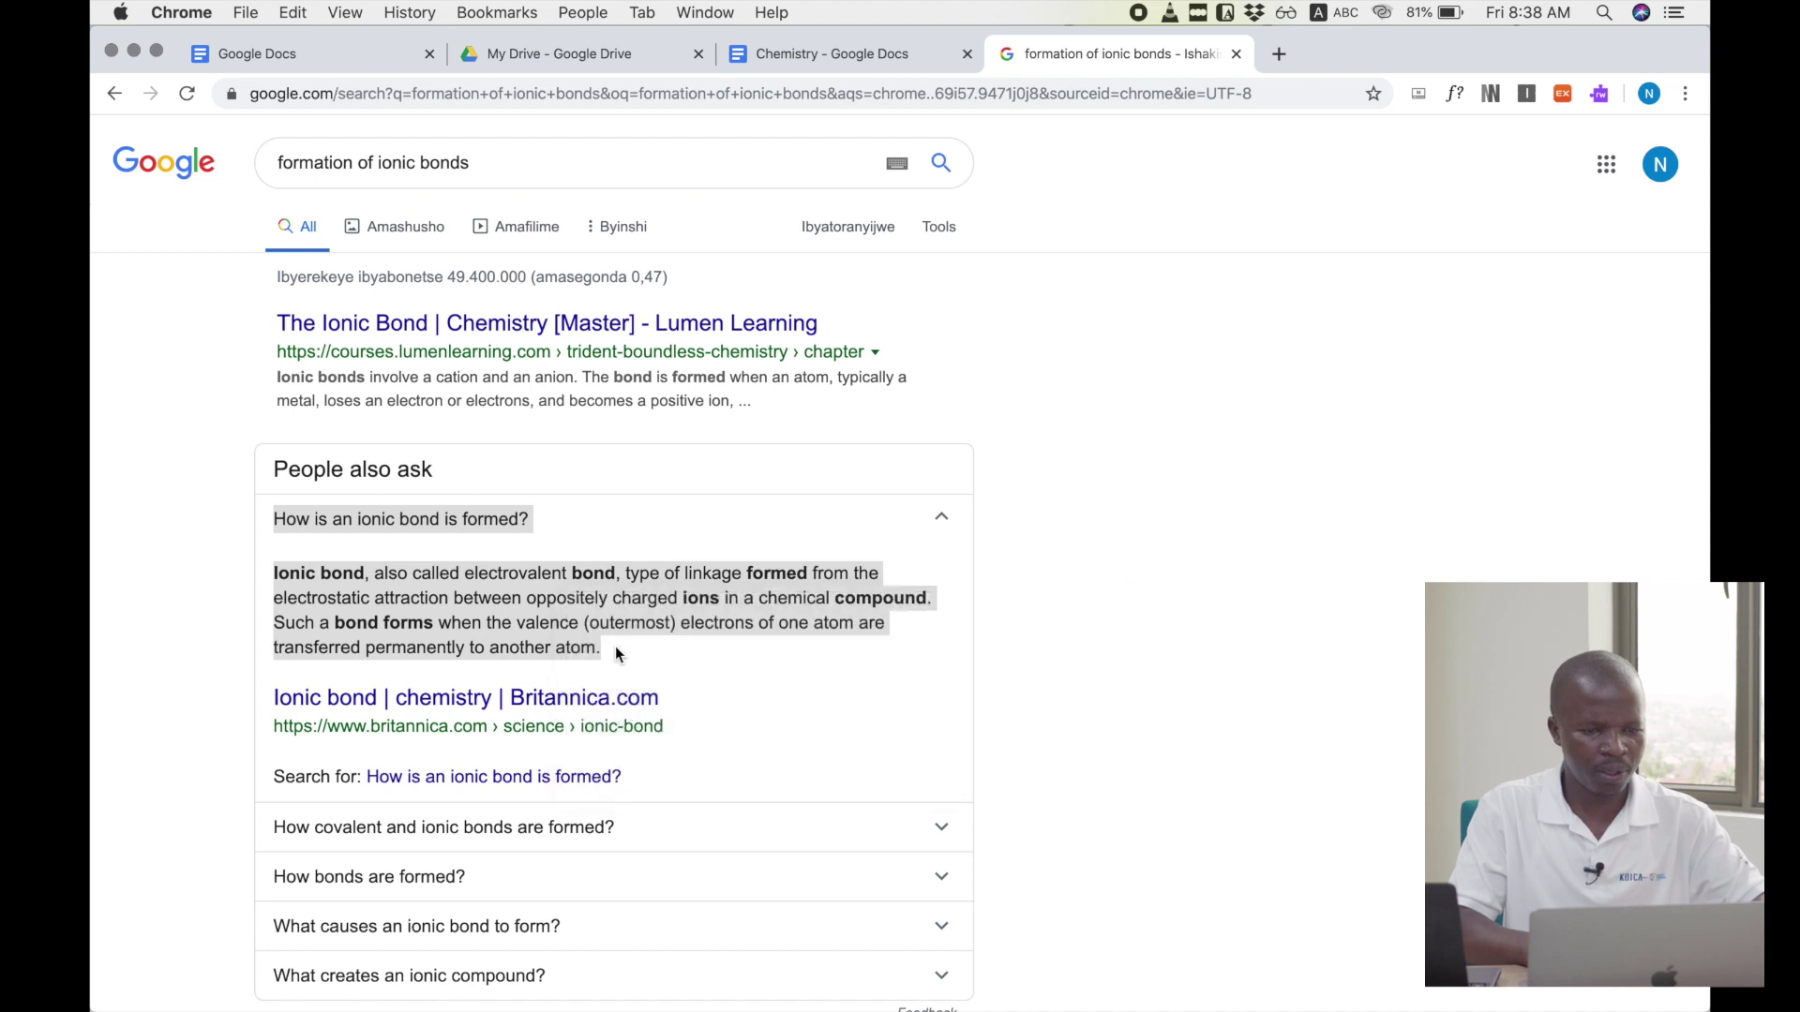
pyautogui.click(808, 47)
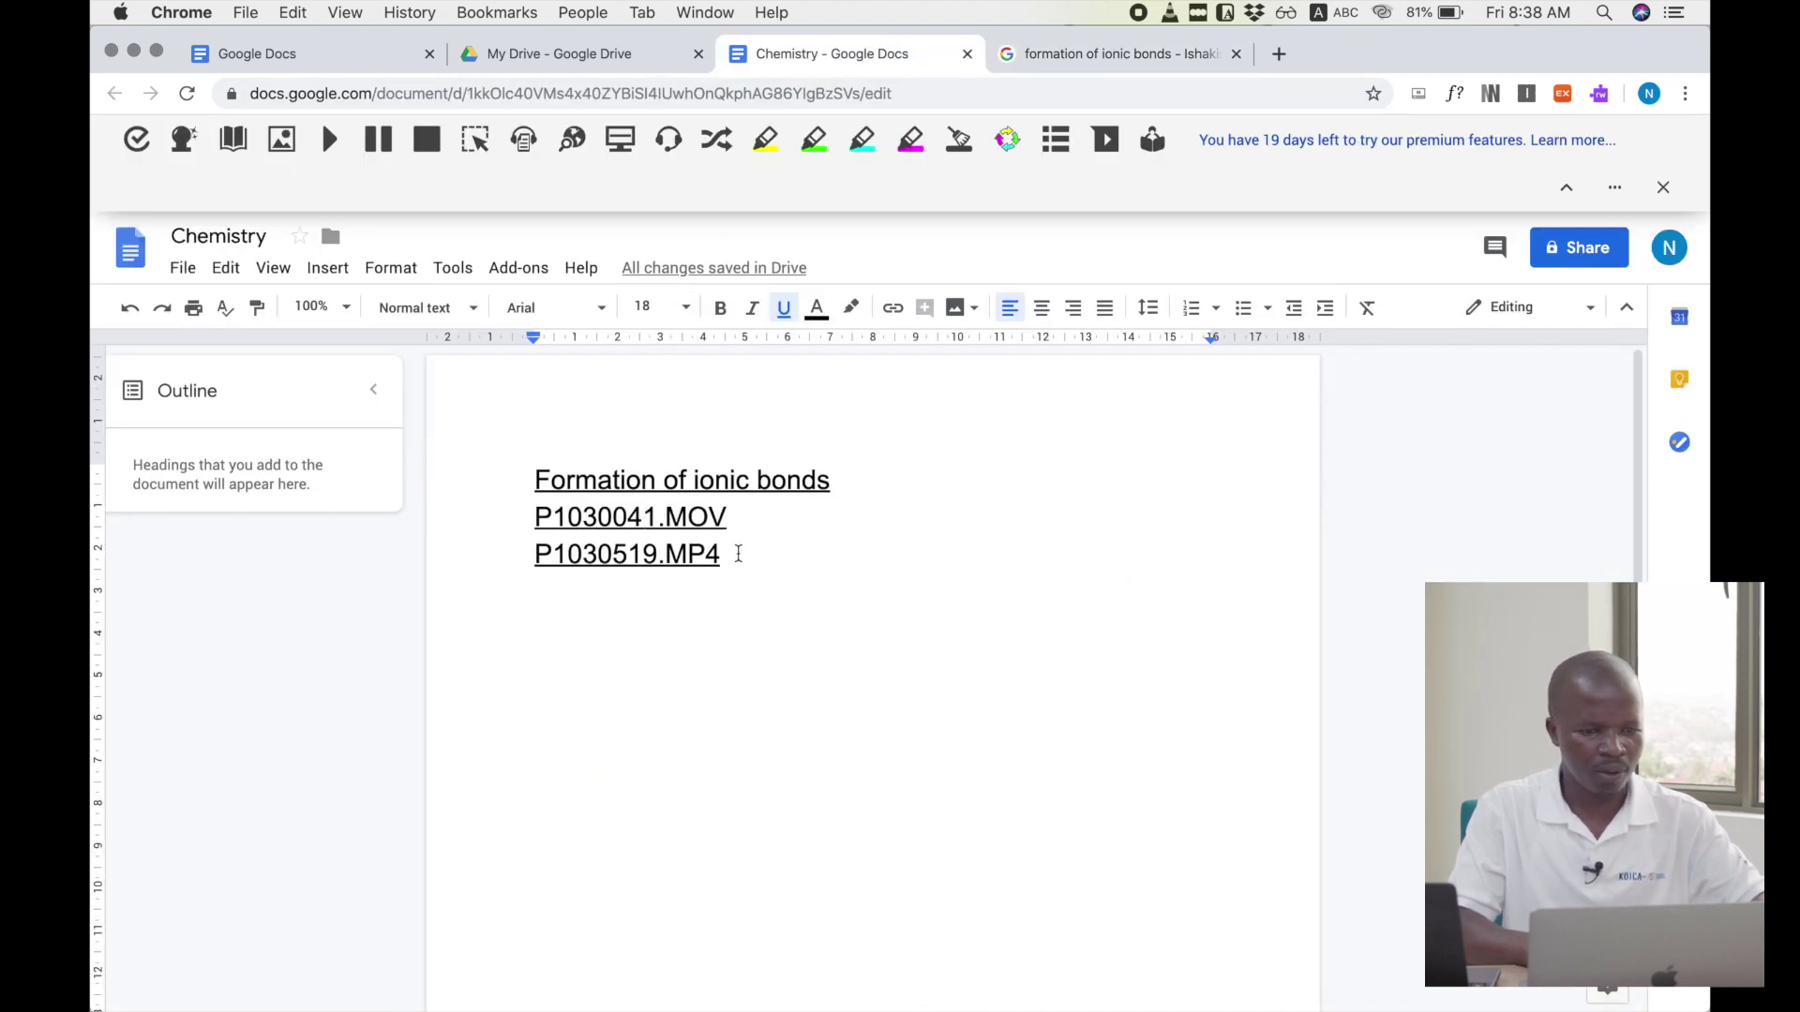
pyautogui.rightClick(572, 593)
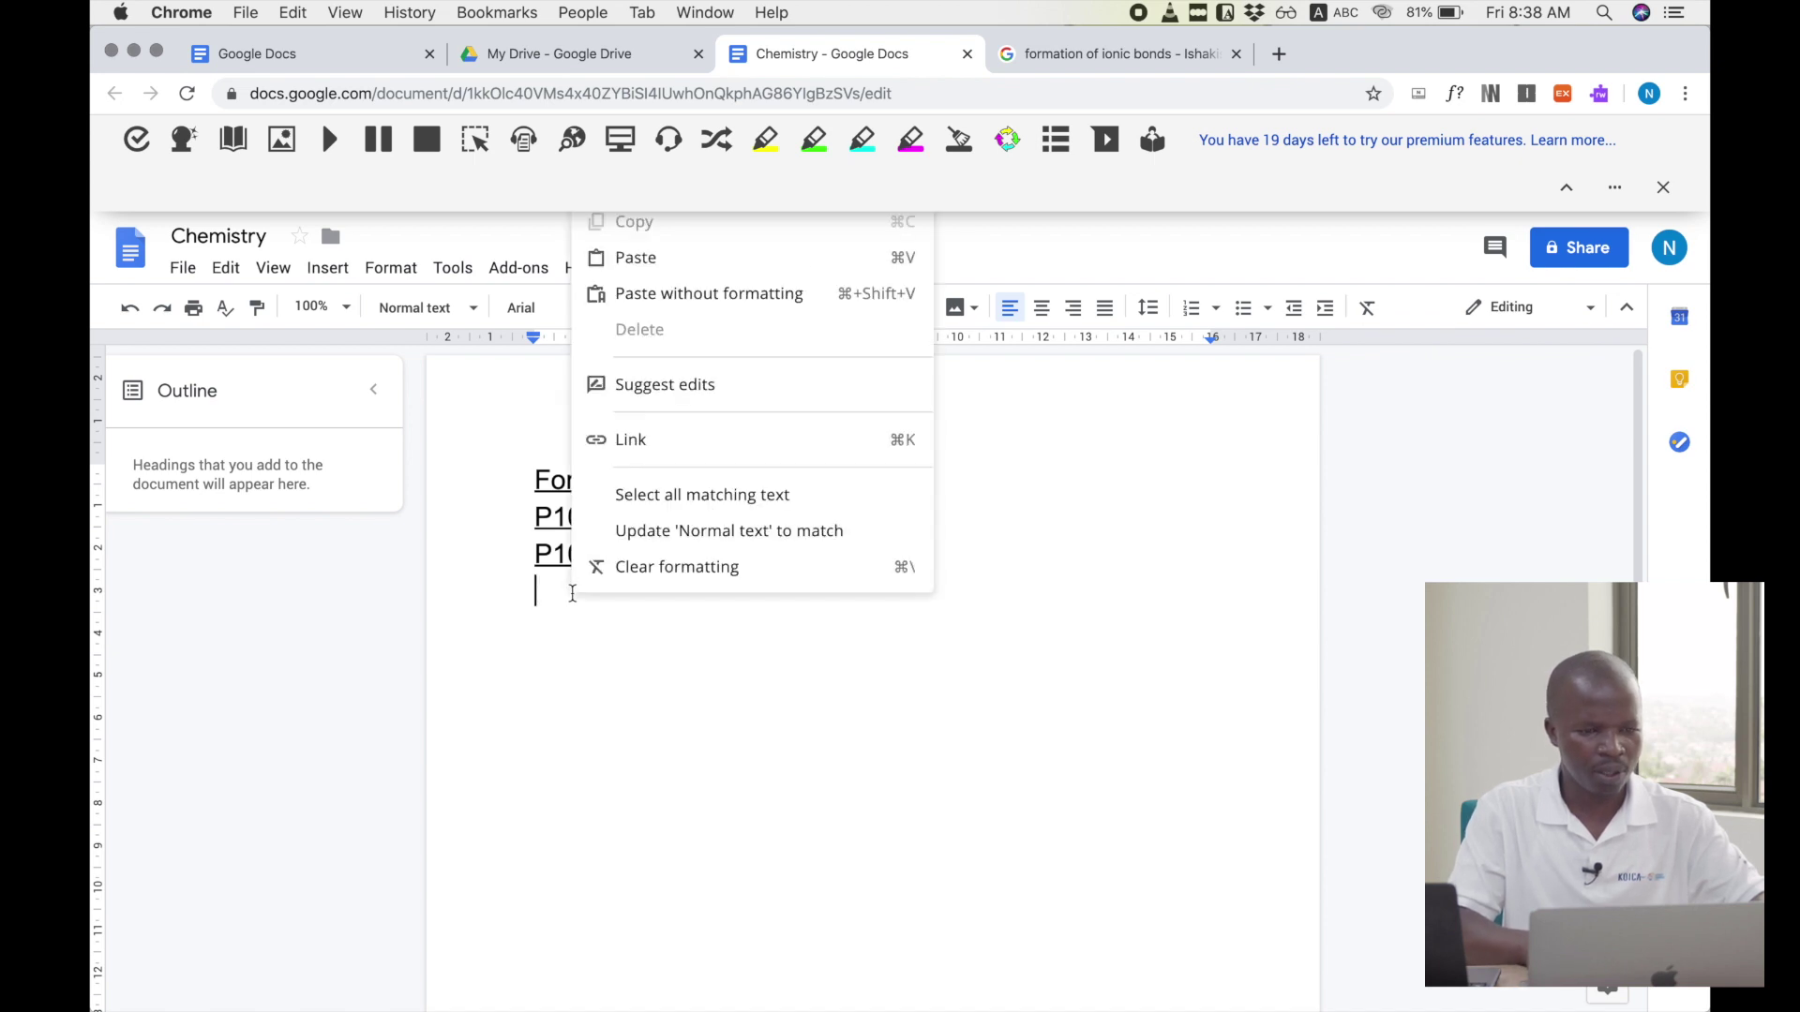
pyautogui.click(654, 269)
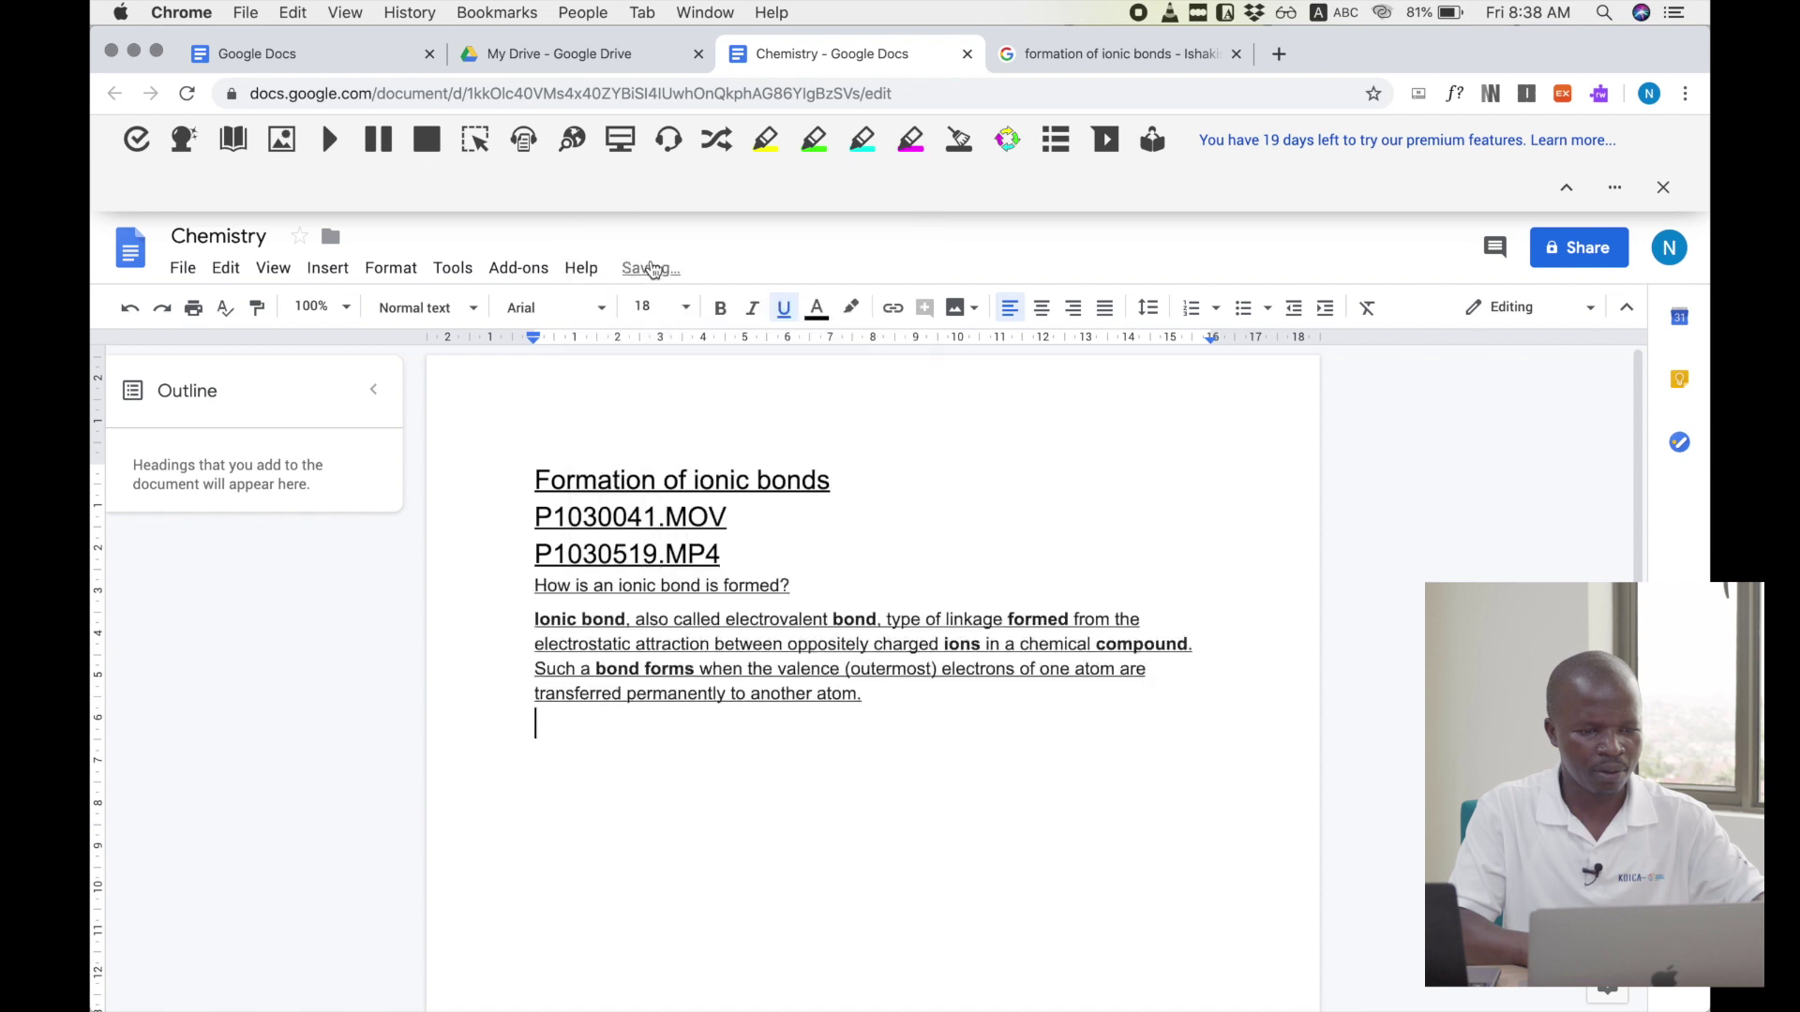
# - Delete the two video file names below the heading, leaving an empty line above the pasted question
pyautogui.click(756, 555)
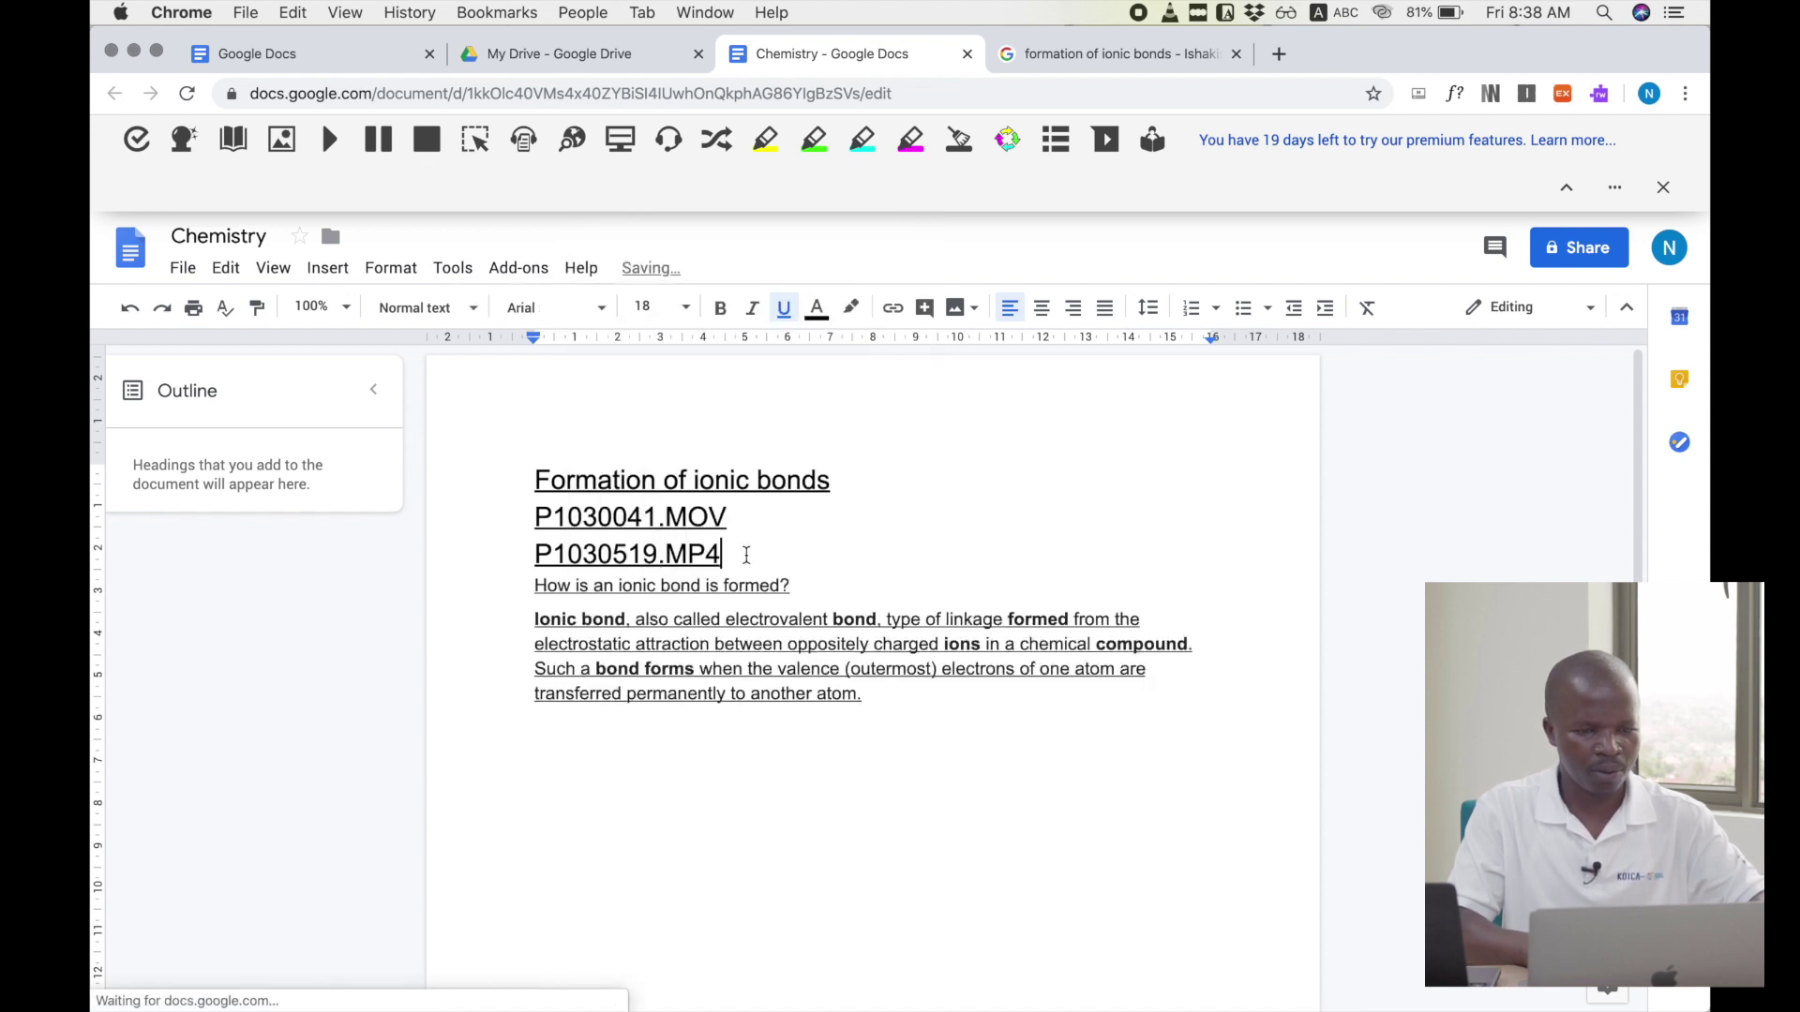
pyautogui.press('BackSpace')
pyautogui.press('BackSpace')
pyautogui.press('BackSpace')
pyautogui.press('BackSpace')
pyautogui.press('BackSpace')
pyautogui.press('BackSpace')
pyautogui.press('BackSpace')
pyautogui.press('BackSpace')
pyautogui.press('BackSpace')
pyautogui.press('BackSpace')
pyautogui.press('BackSpace')
pyautogui.press('BackSpace')
pyautogui.press('BackSpace')
pyautogui.press('BackSpace')
pyautogui.press('BackSpace')
pyautogui.press('BackSpace')
pyautogui.press('BackSpace')
pyautogui.press('BackSpace')
pyautogui.press('BackSpace')
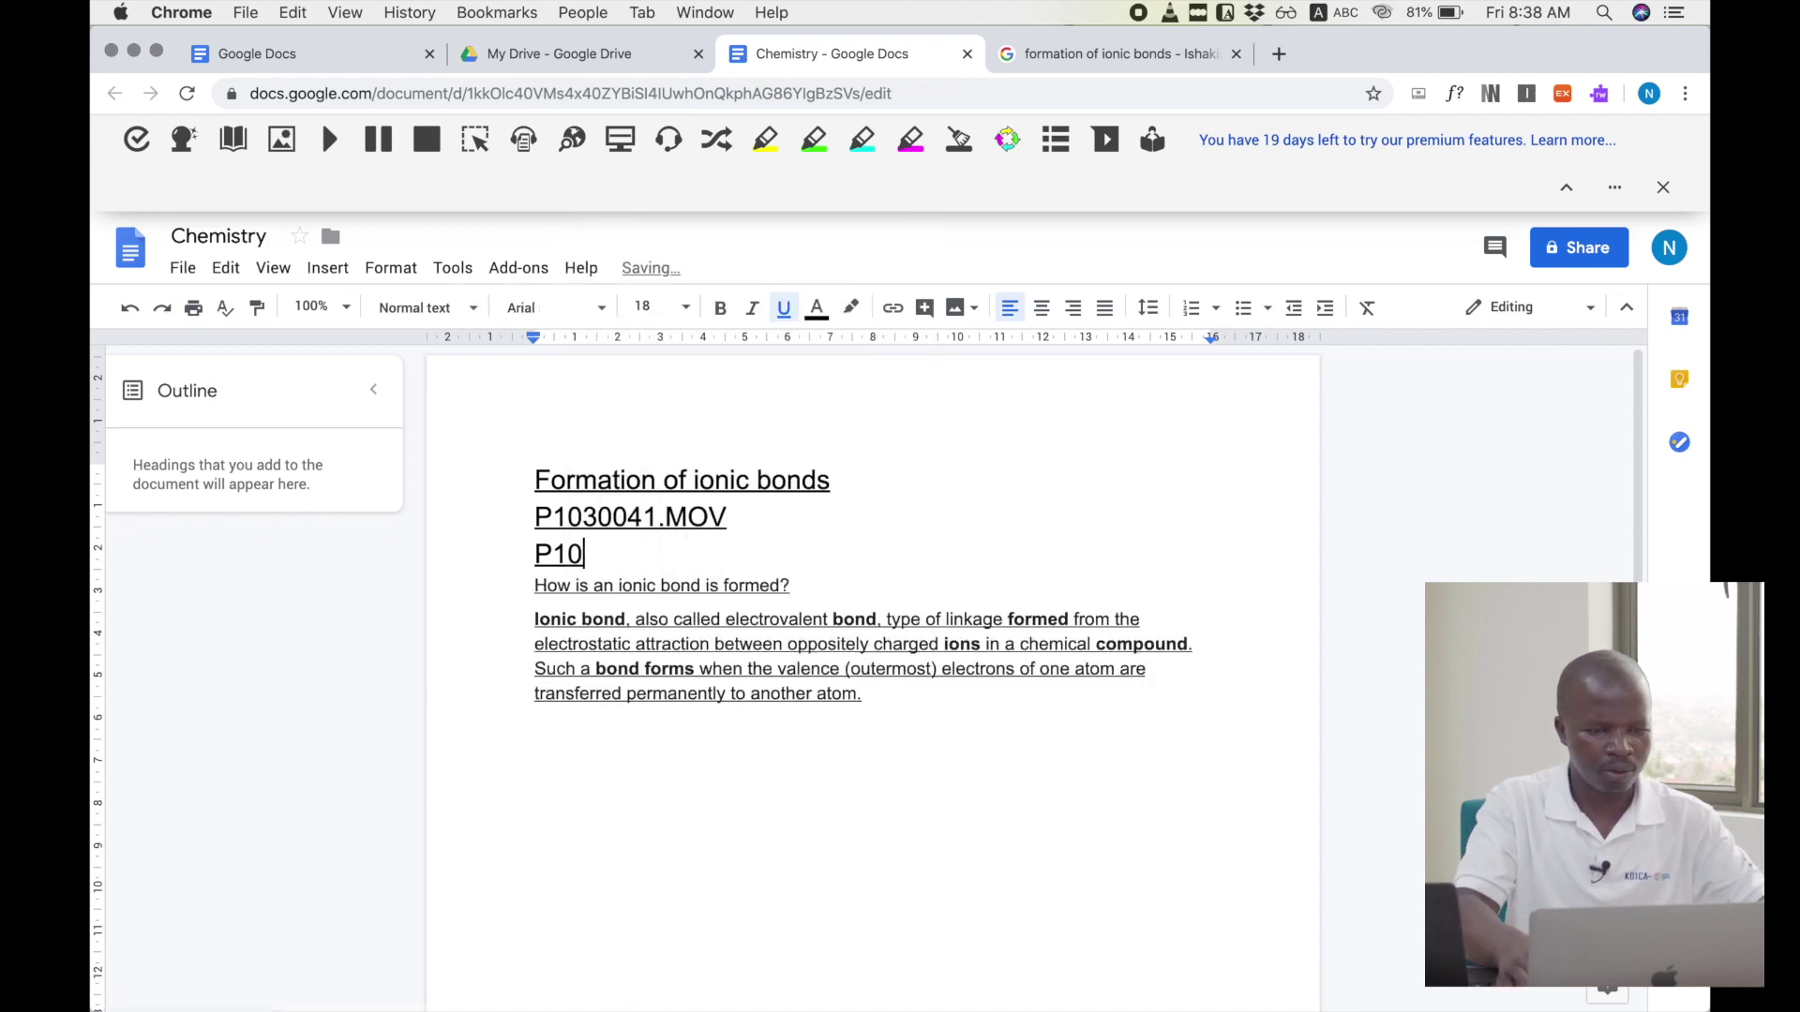
pyautogui.press('BackSpace')
pyautogui.press('BackSpace')
pyautogui.press('BackSpace')
pyautogui.press('BackSpace')
pyautogui.press('BackSpace')
pyautogui.press('BackSpace')
pyautogui.press('BackSpace')
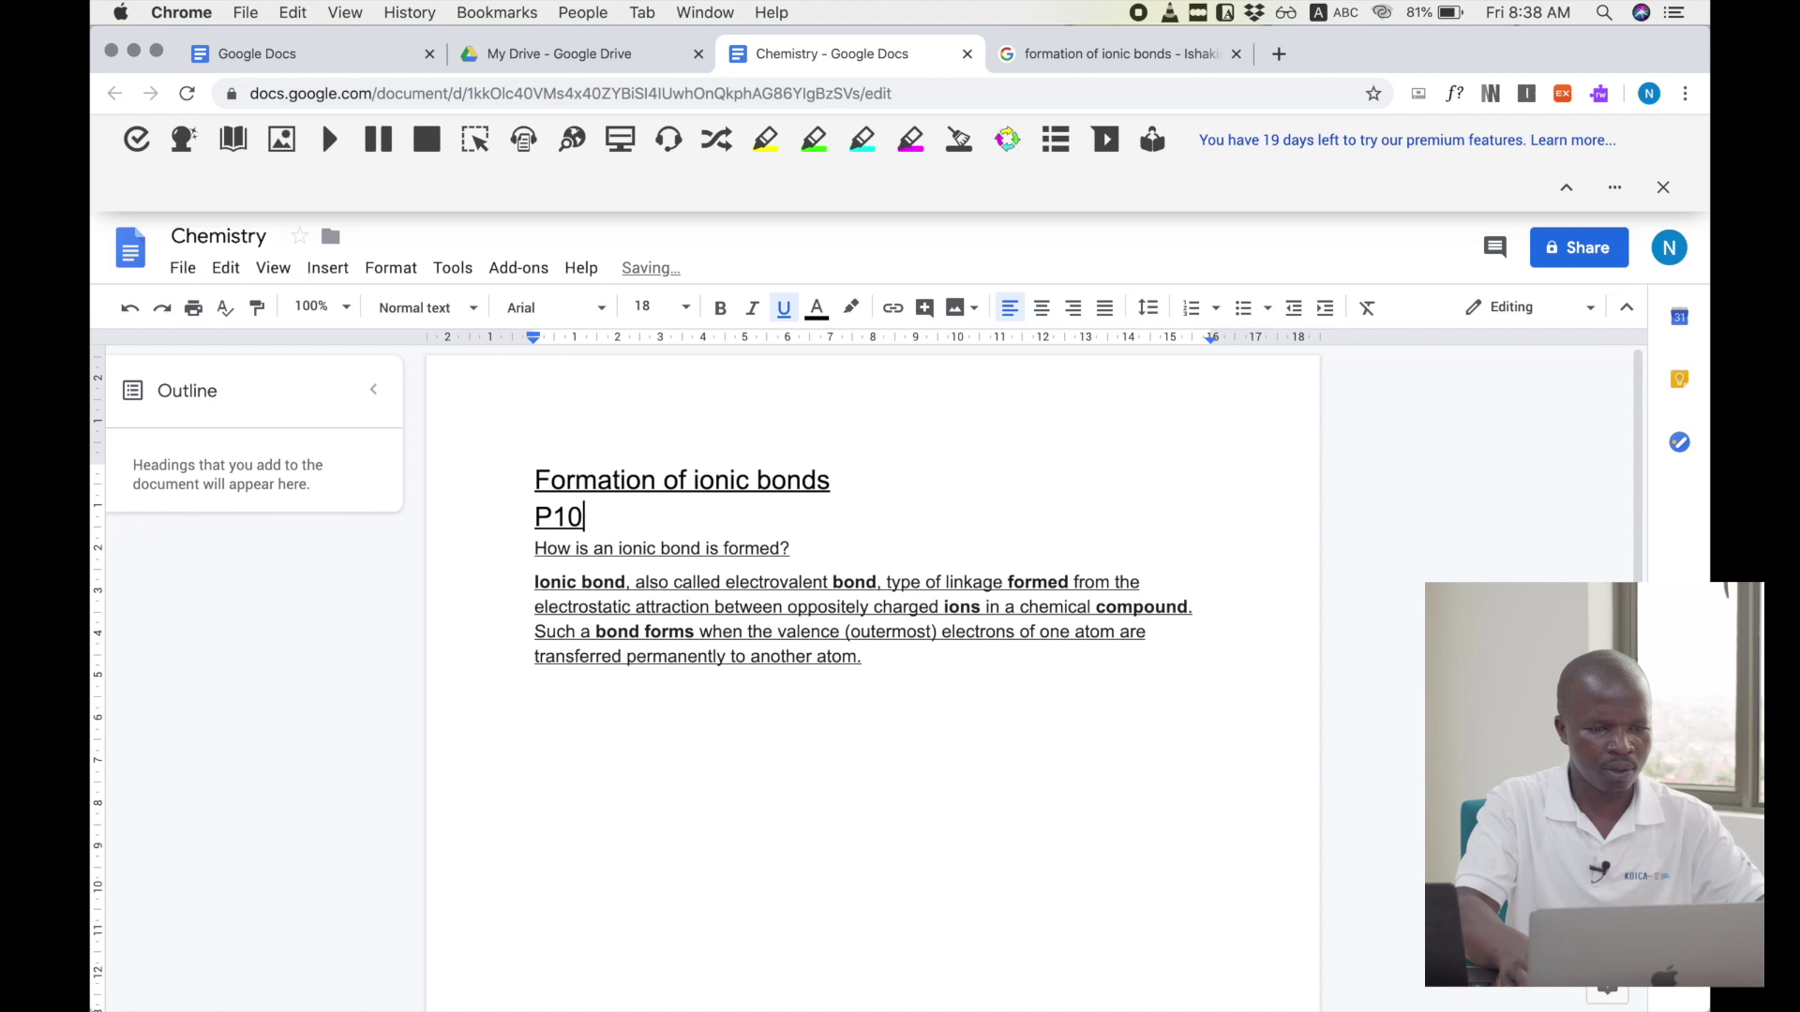
pyautogui.press('Return')
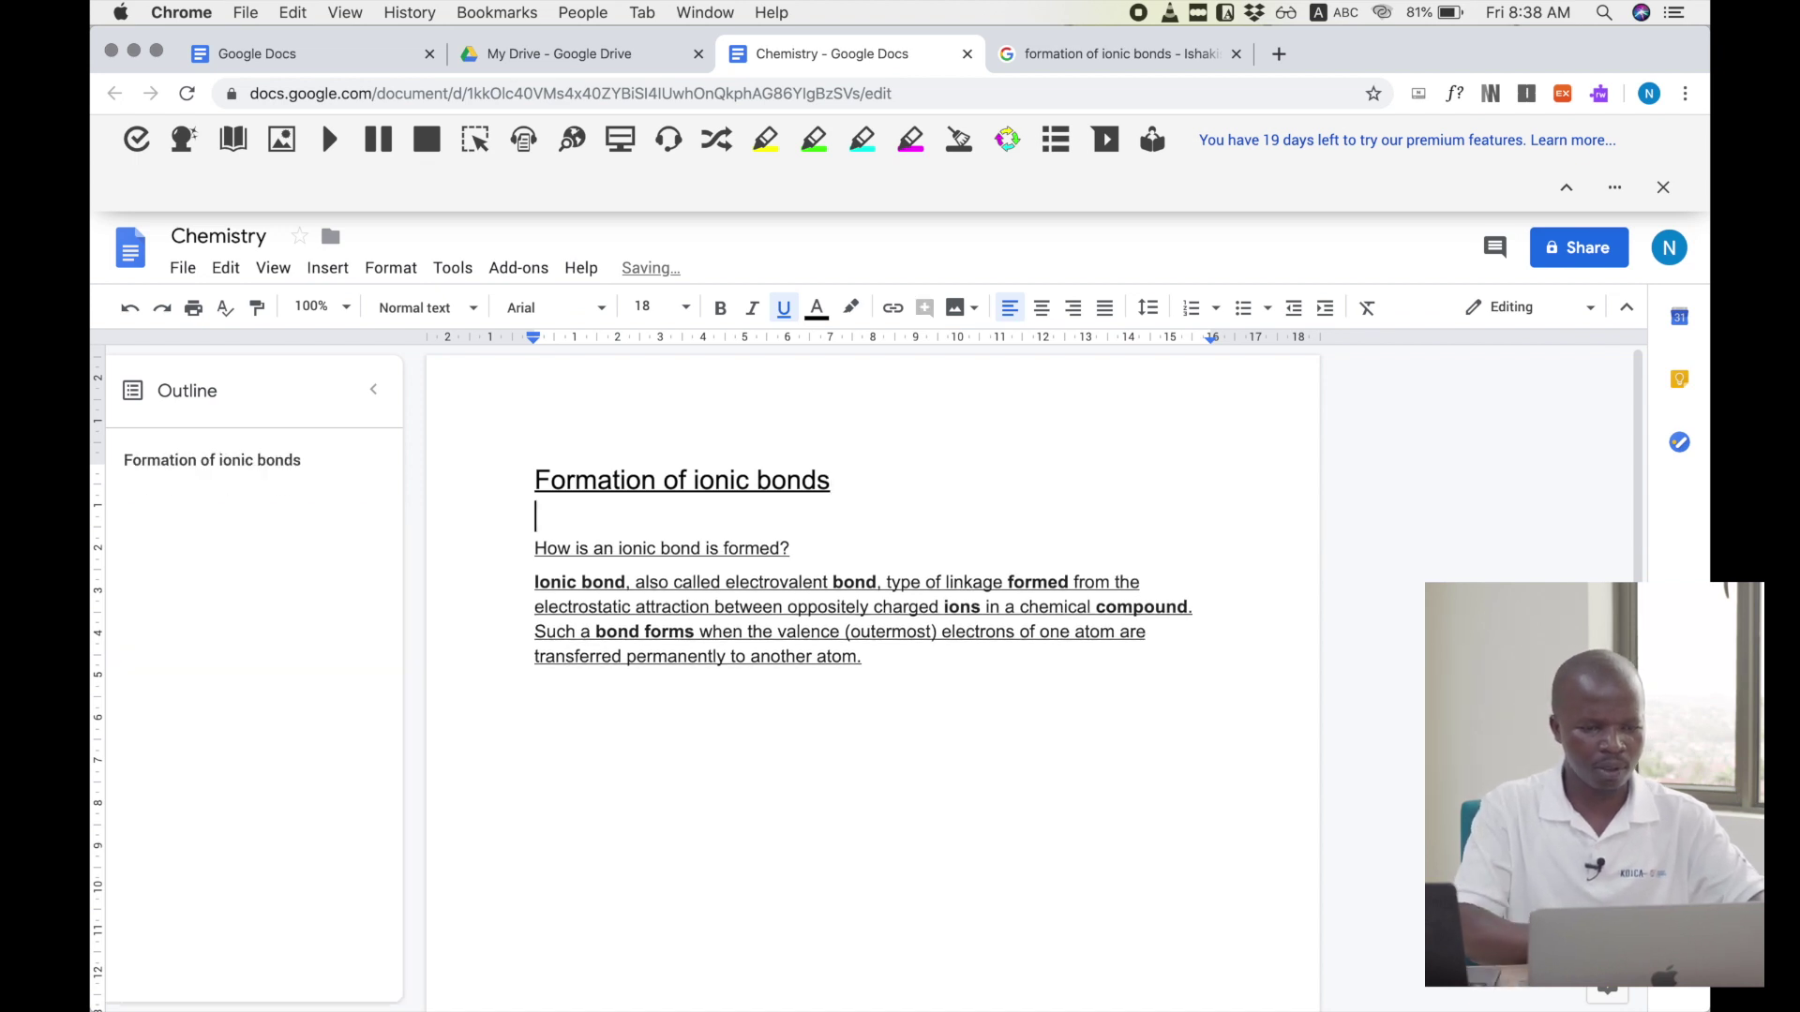
# - Add a blank line below the pasted answer and search the web from the document for "ionic bond" images
pyautogui.doubleClick(936, 708)
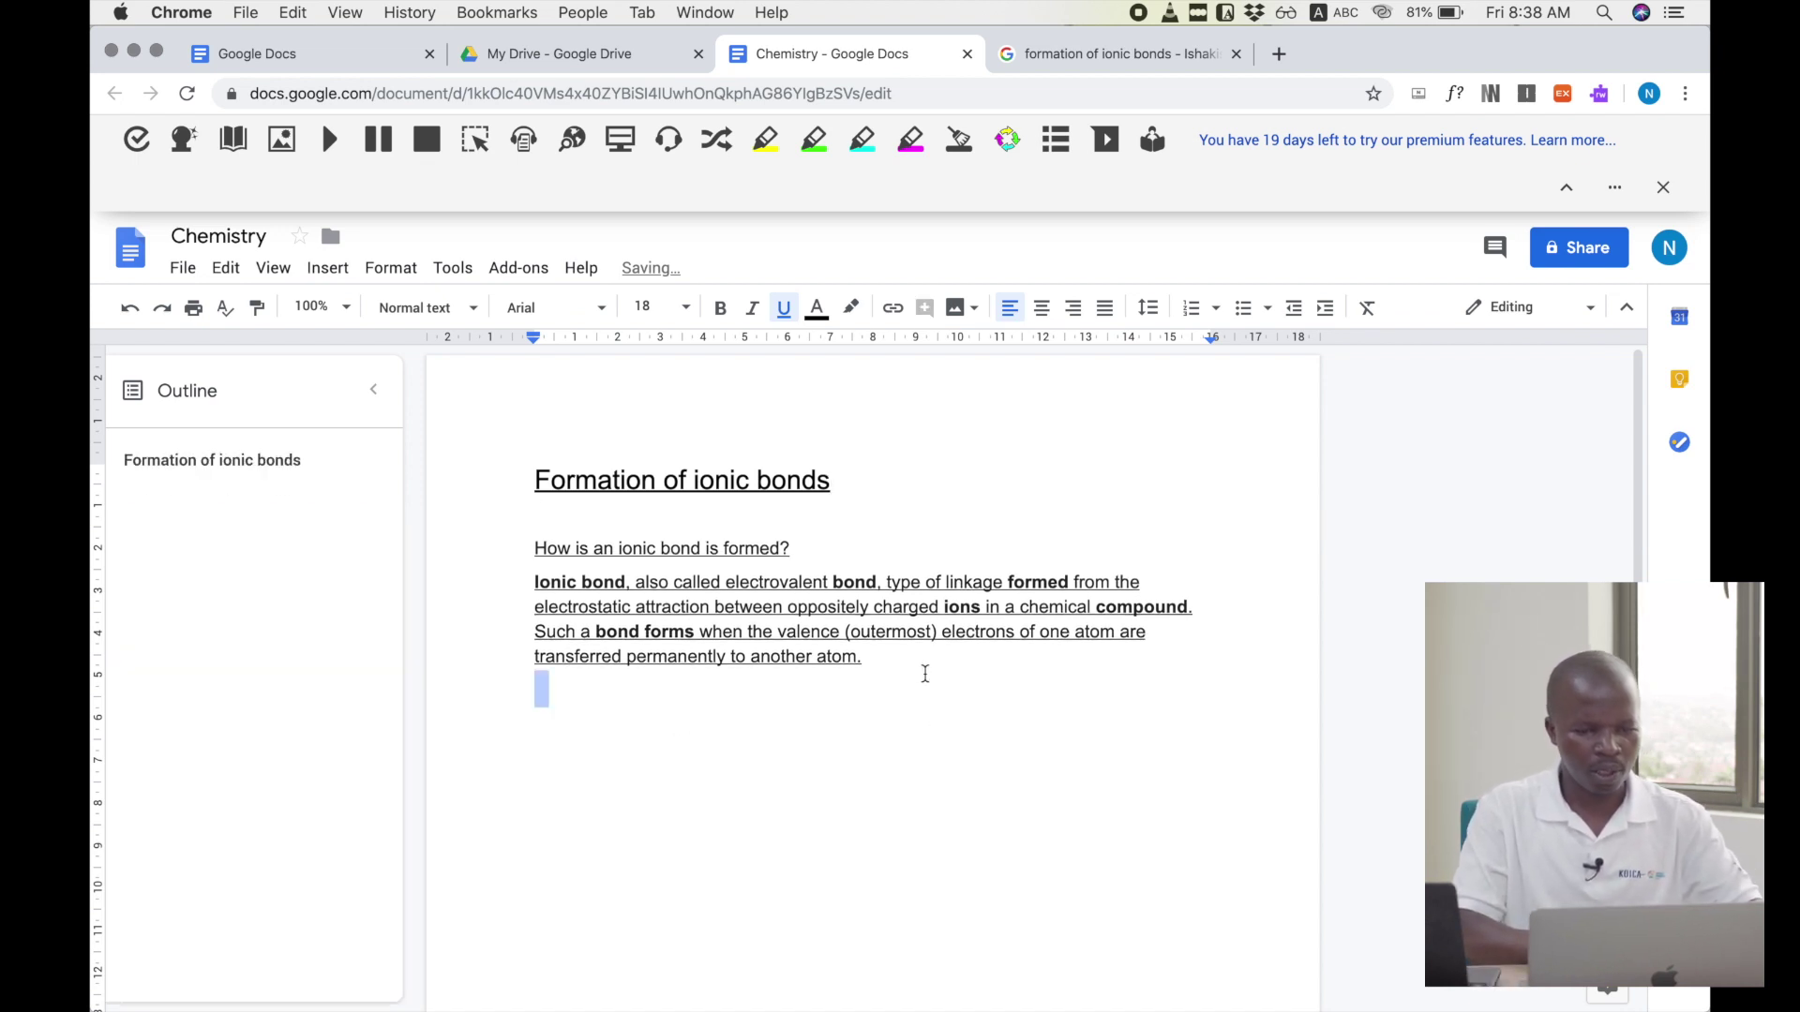
pyautogui.click(925, 675)
pyautogui.press('Return')
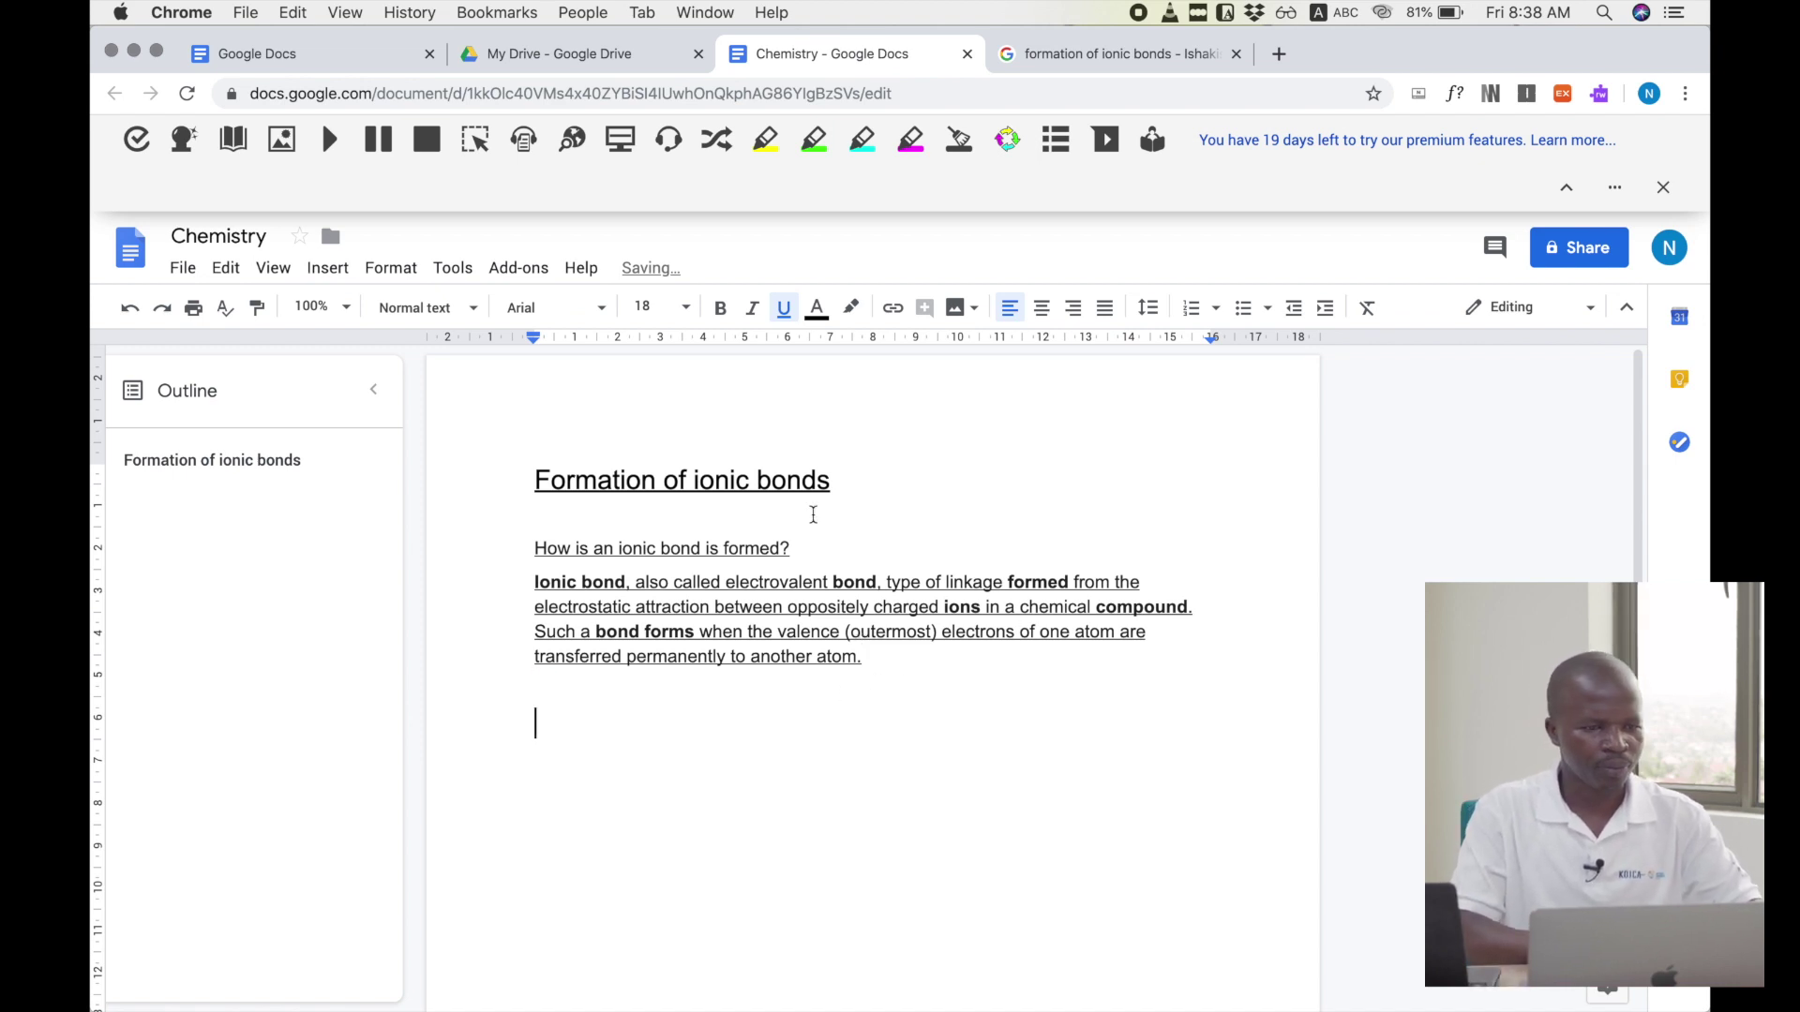
pyautogui.click(326, 271)
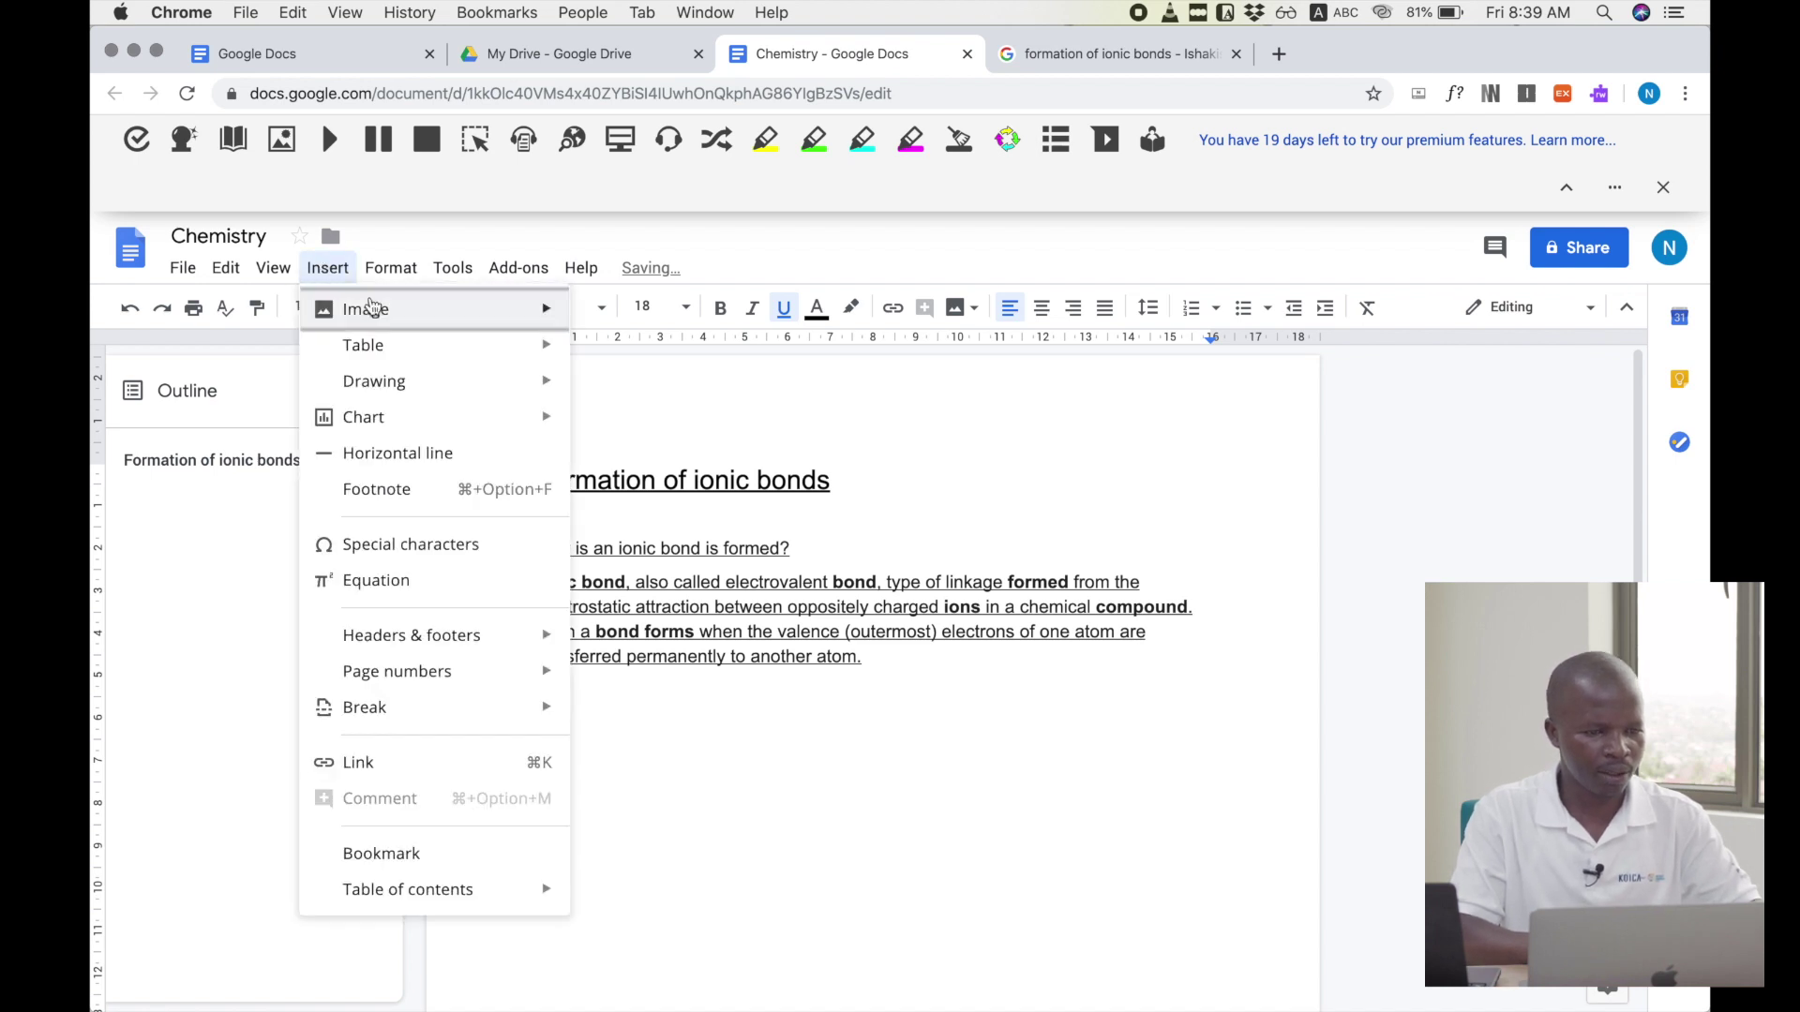
pyautogui.moveTo(386, 321)
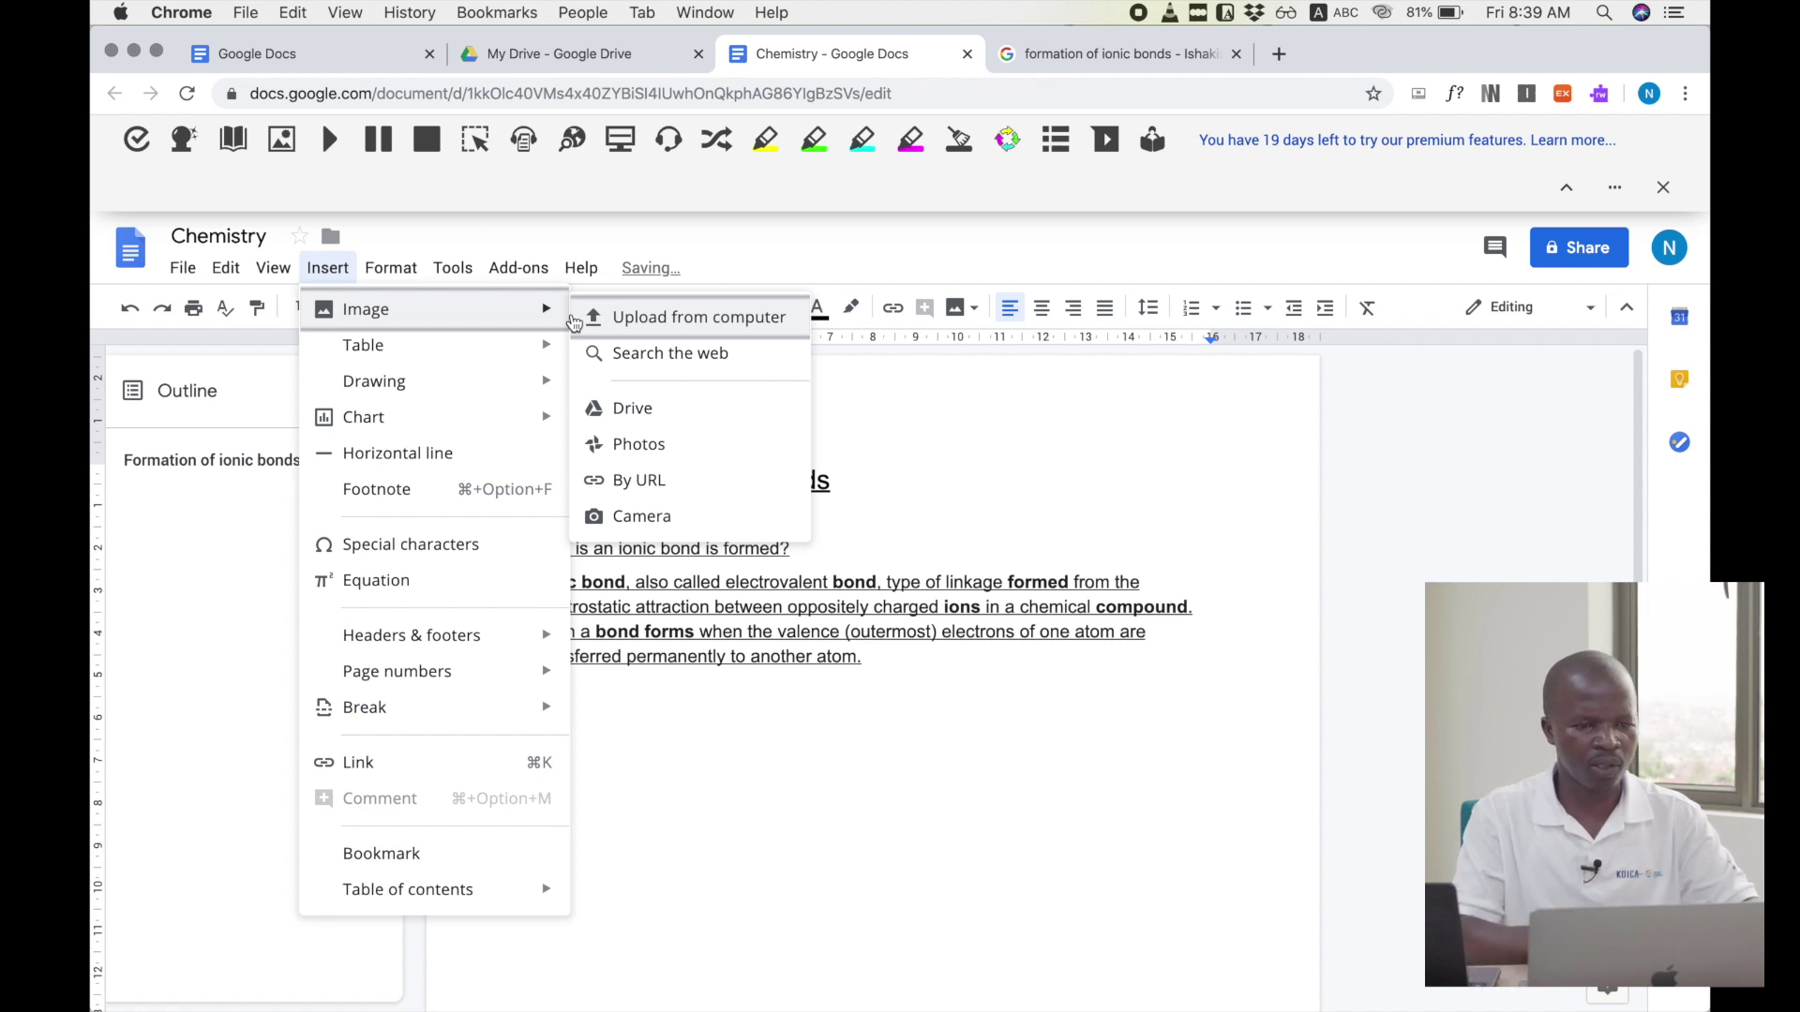
pyautogui.click(685, 360)
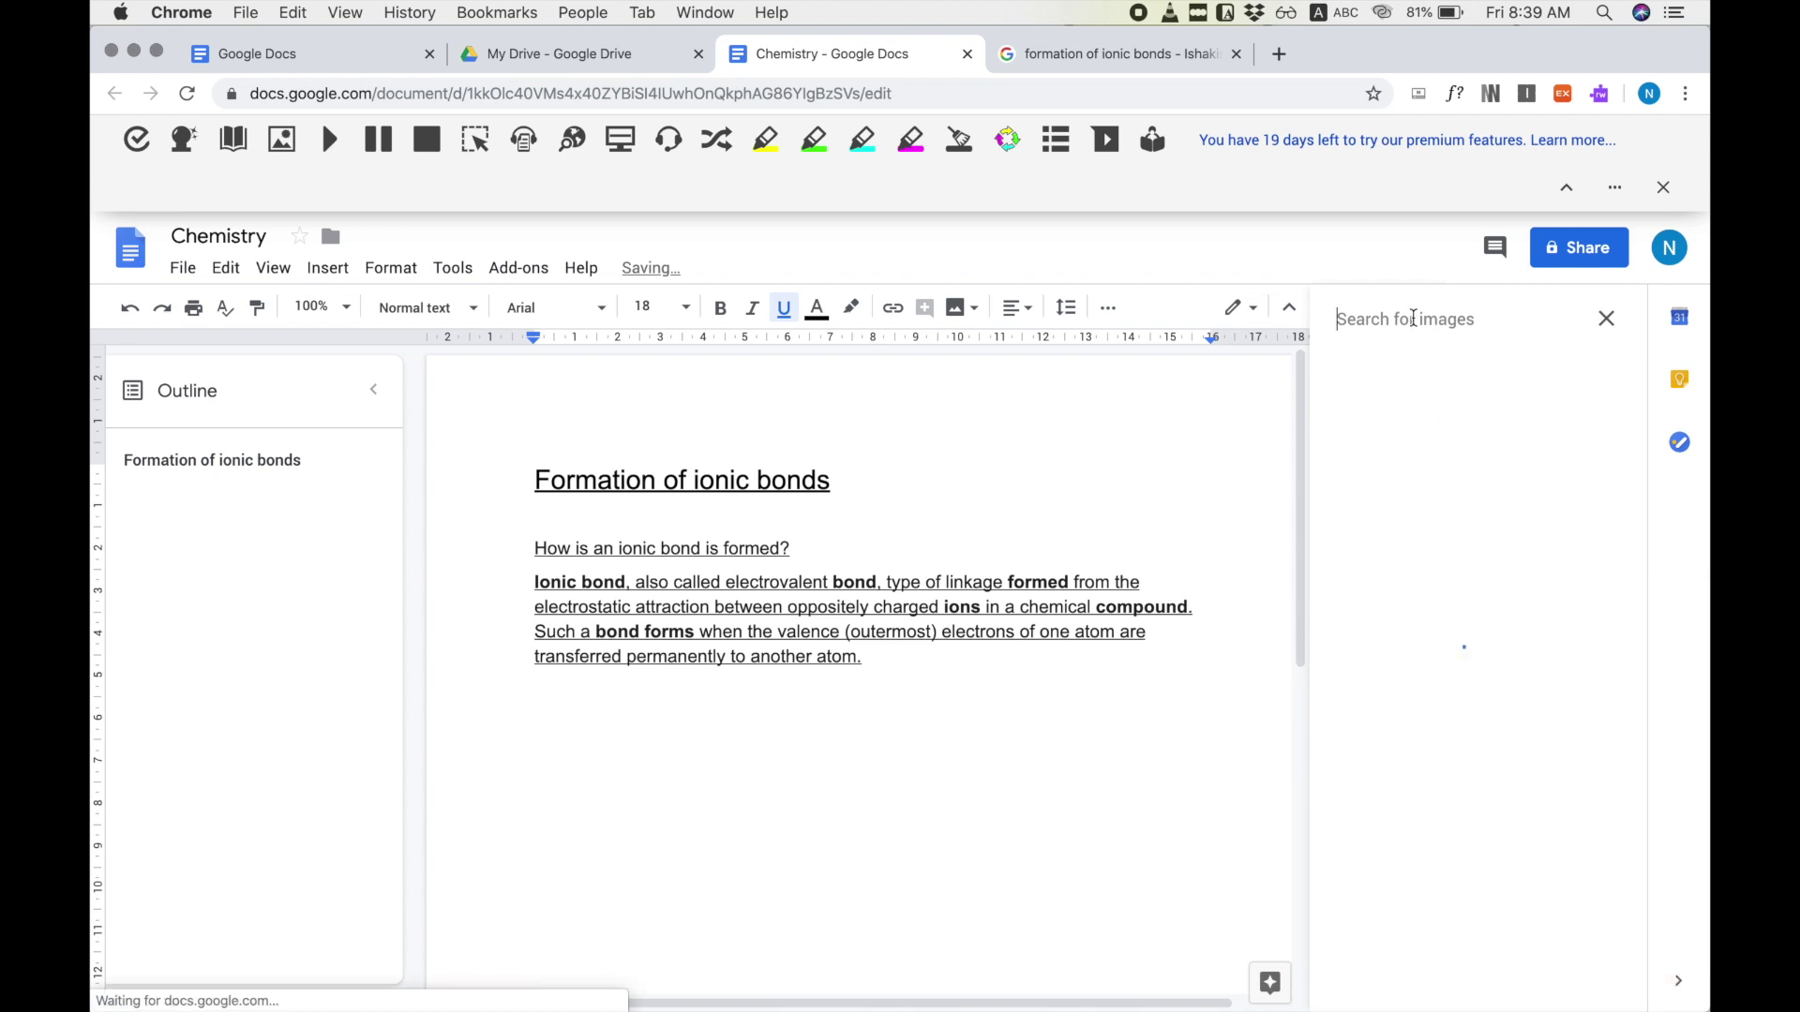
pyautogui.write('ion')
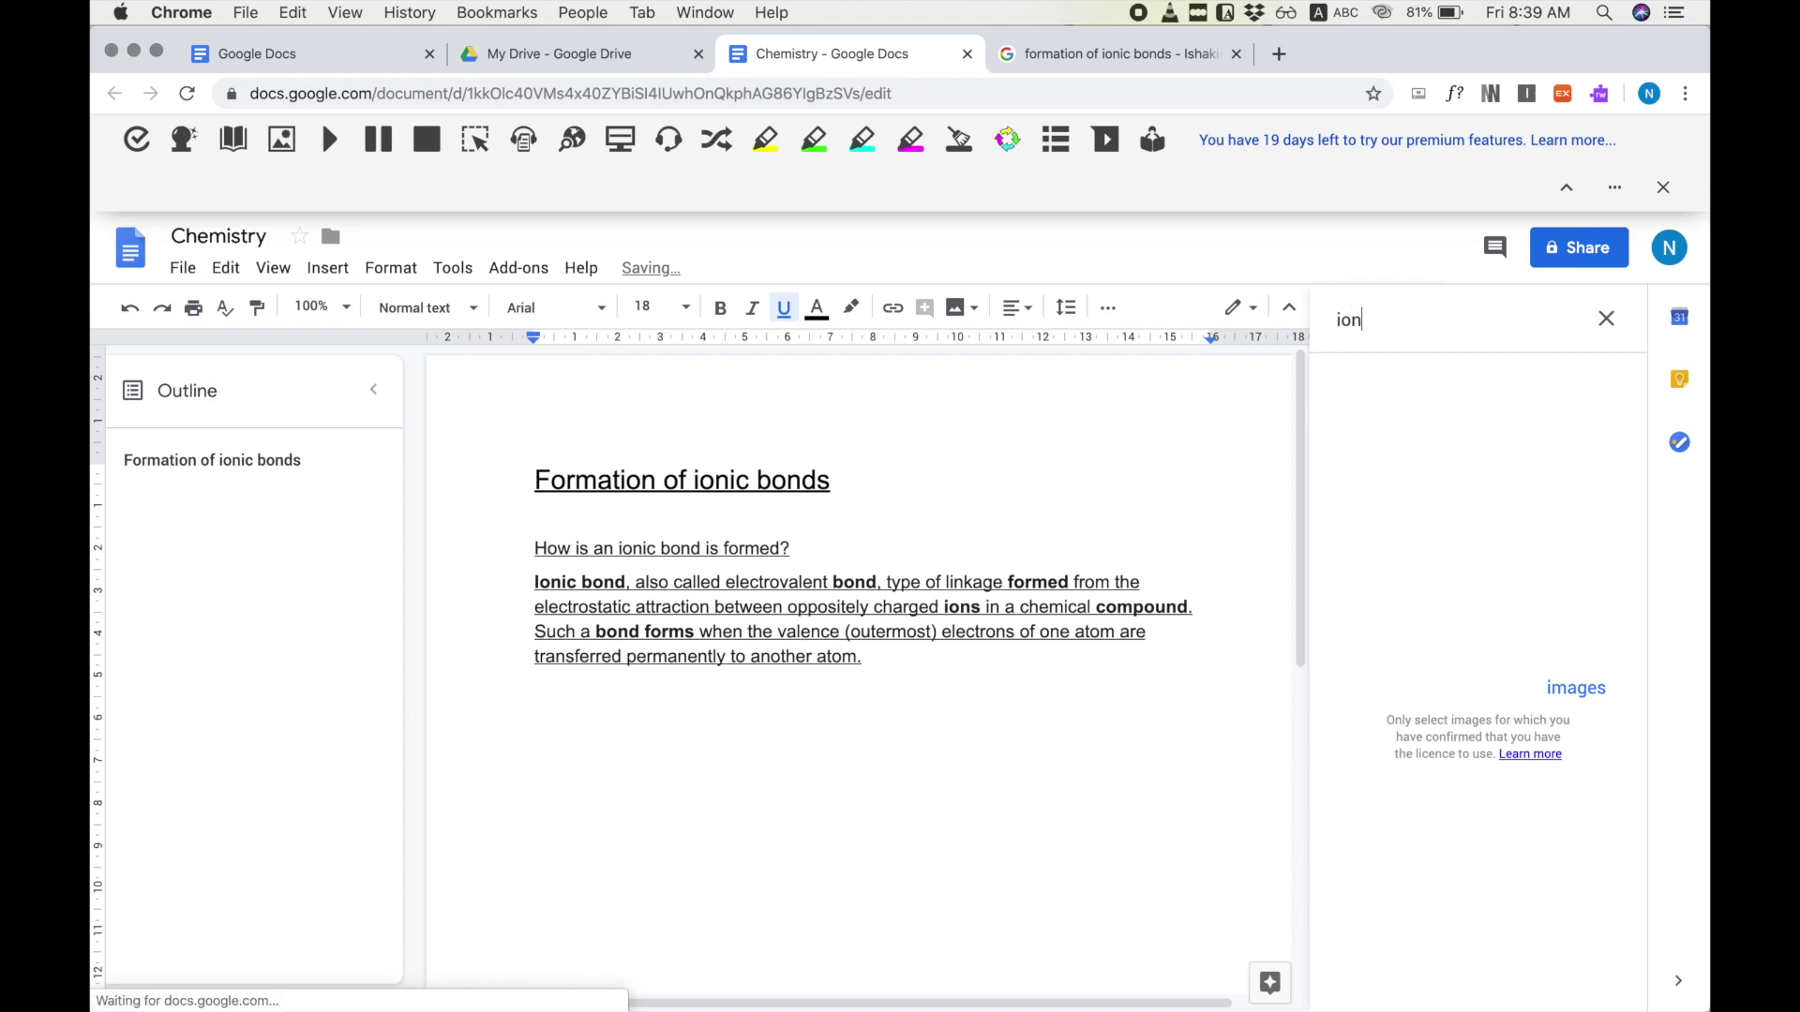
pyautogui.write('ic bond')
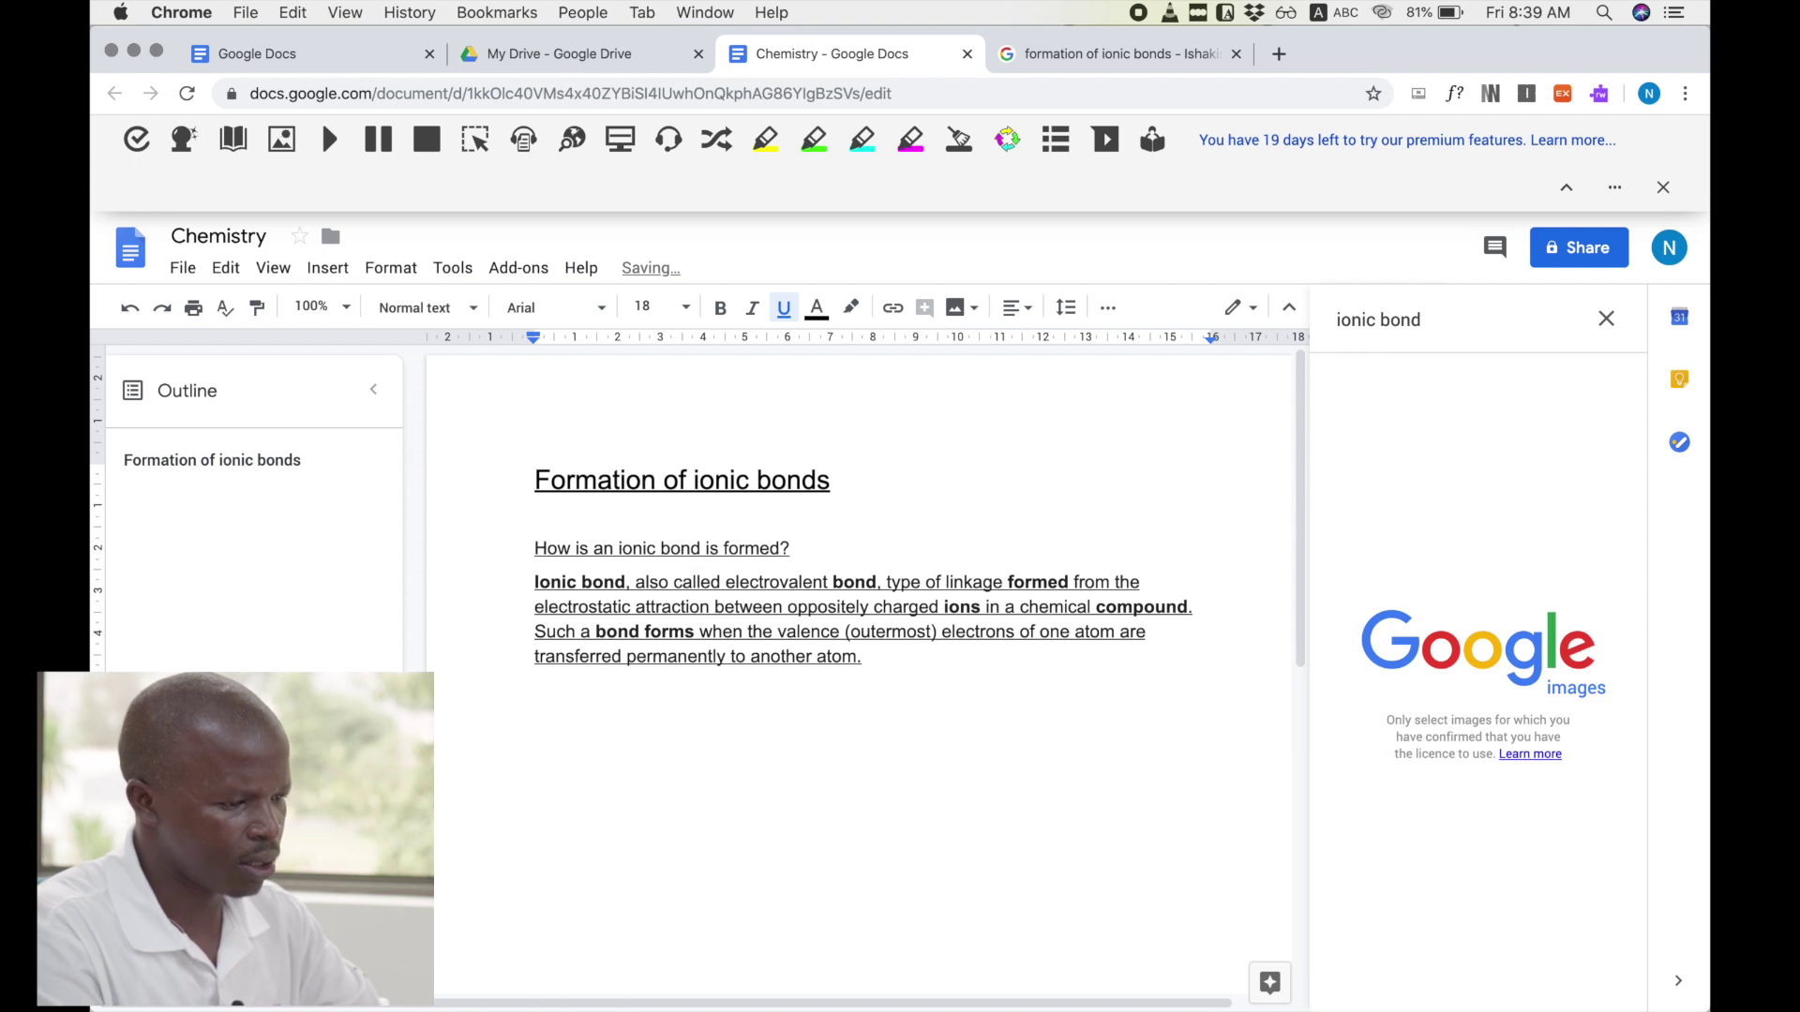
pyautogui.press('Return')
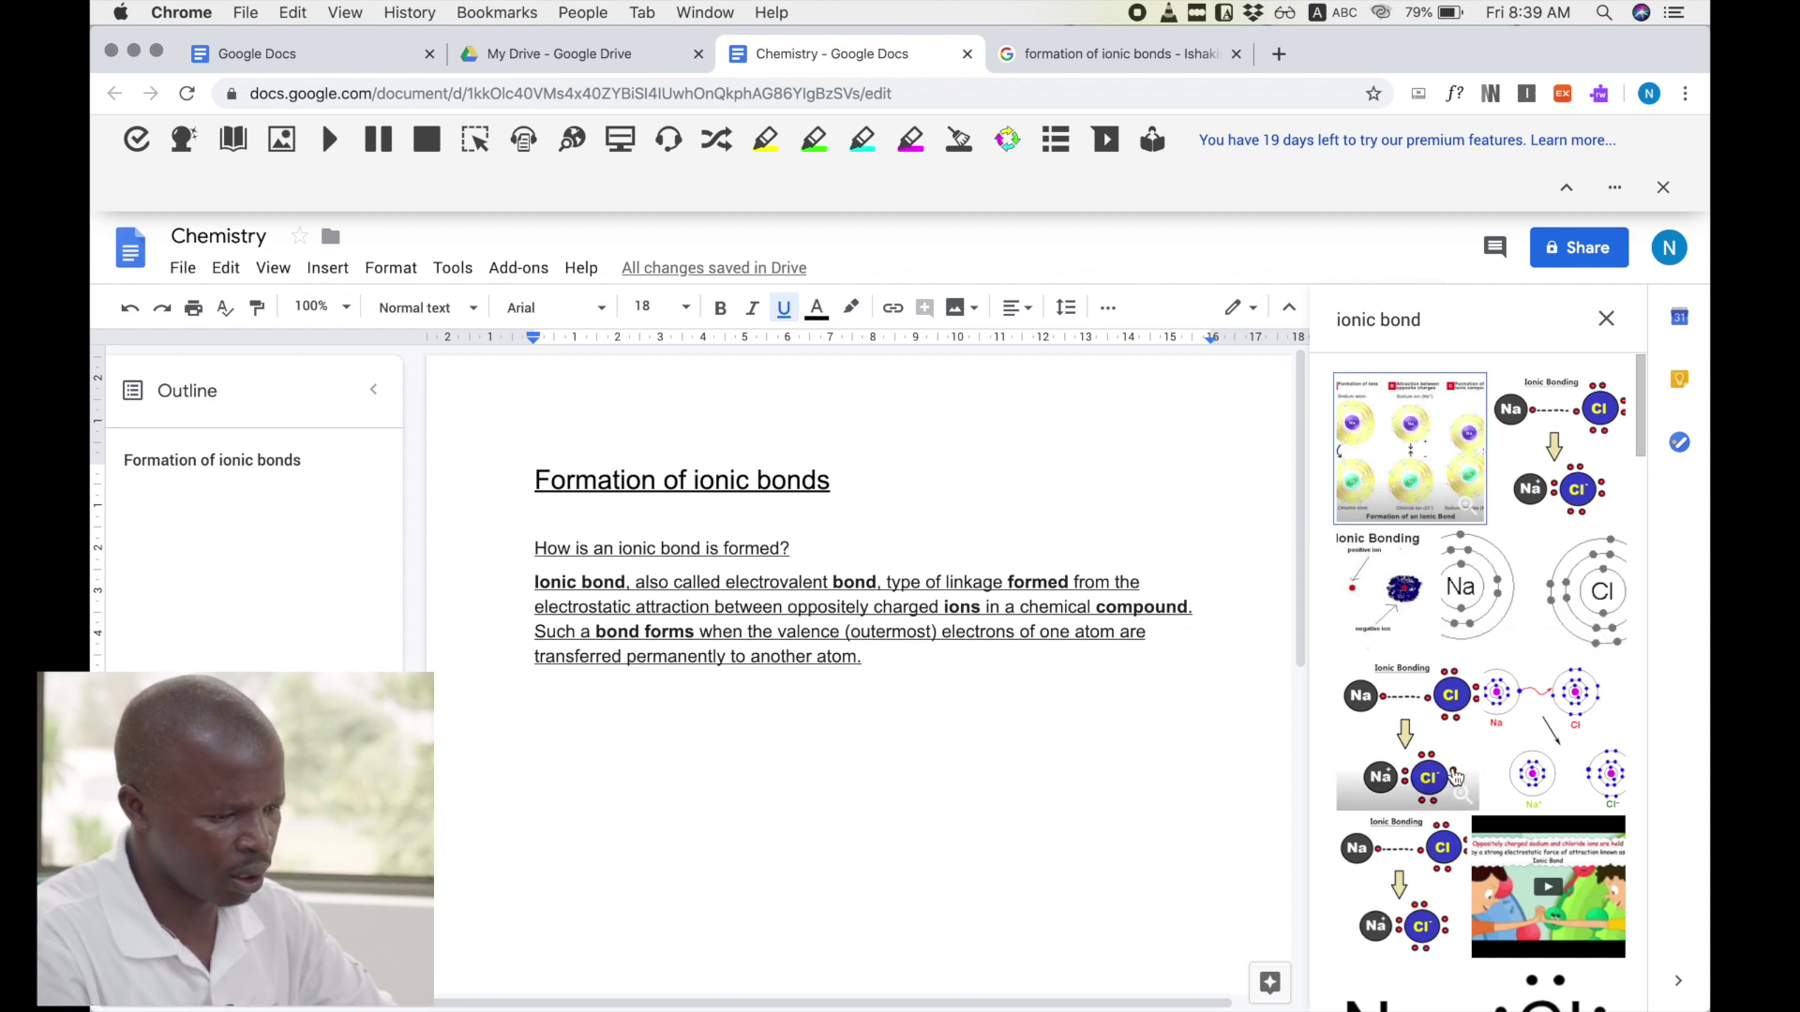
# - Insert the Na and Cl electron transfer diagram, shrink it to about three quarters of its size, and start a new line below it
pyautogui.click(1519, 737)
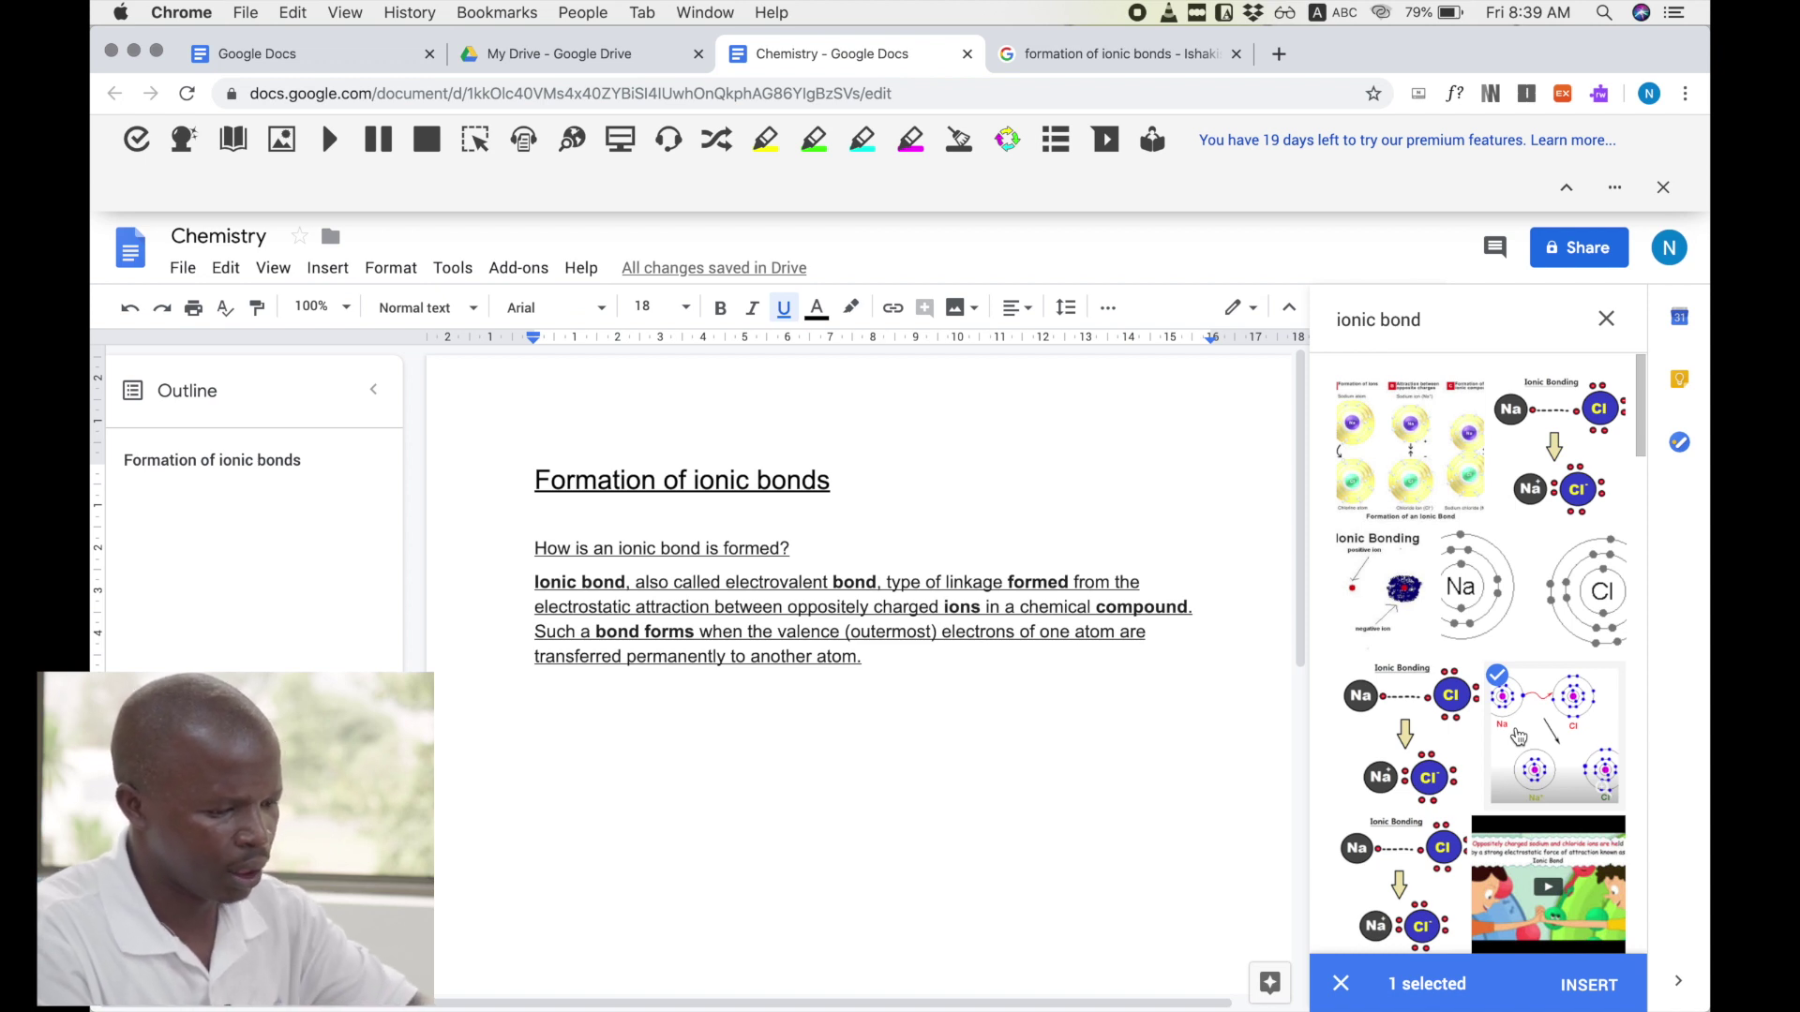
pyautogui.click(1581, 996)
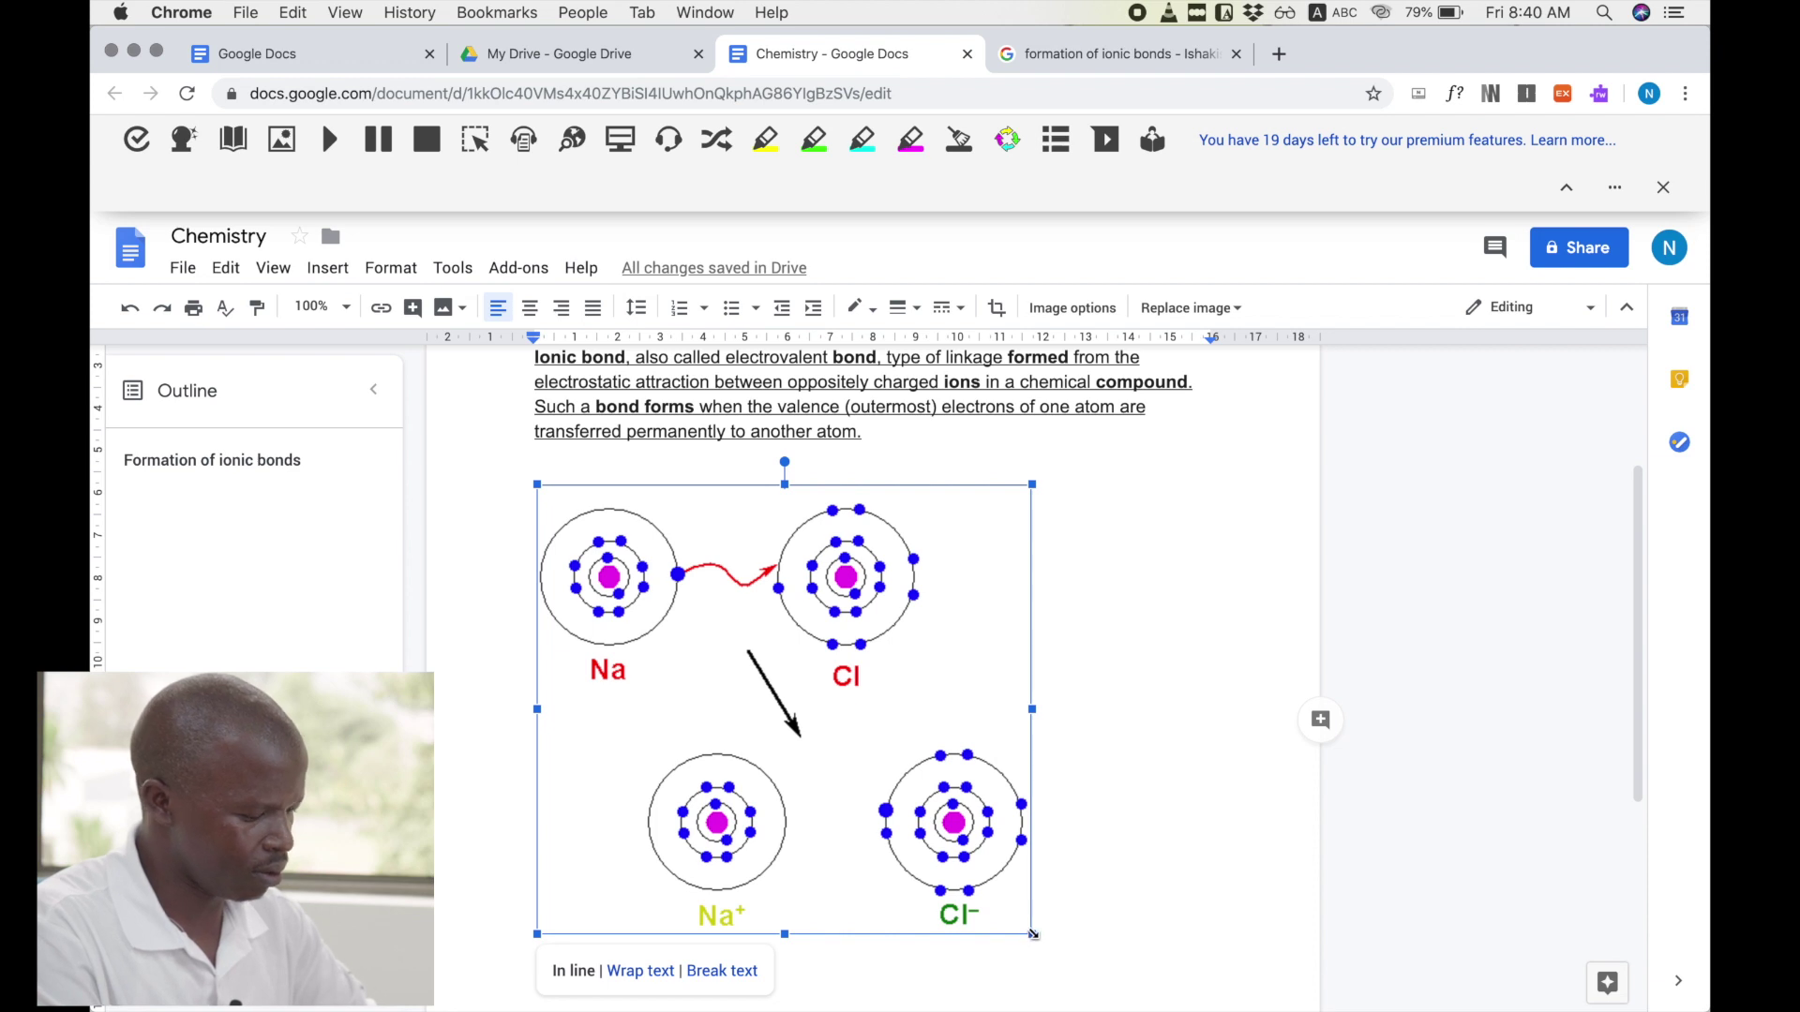
pyautogui.moveTo(1032, 933); pyautogui.dragTo(900, 754)
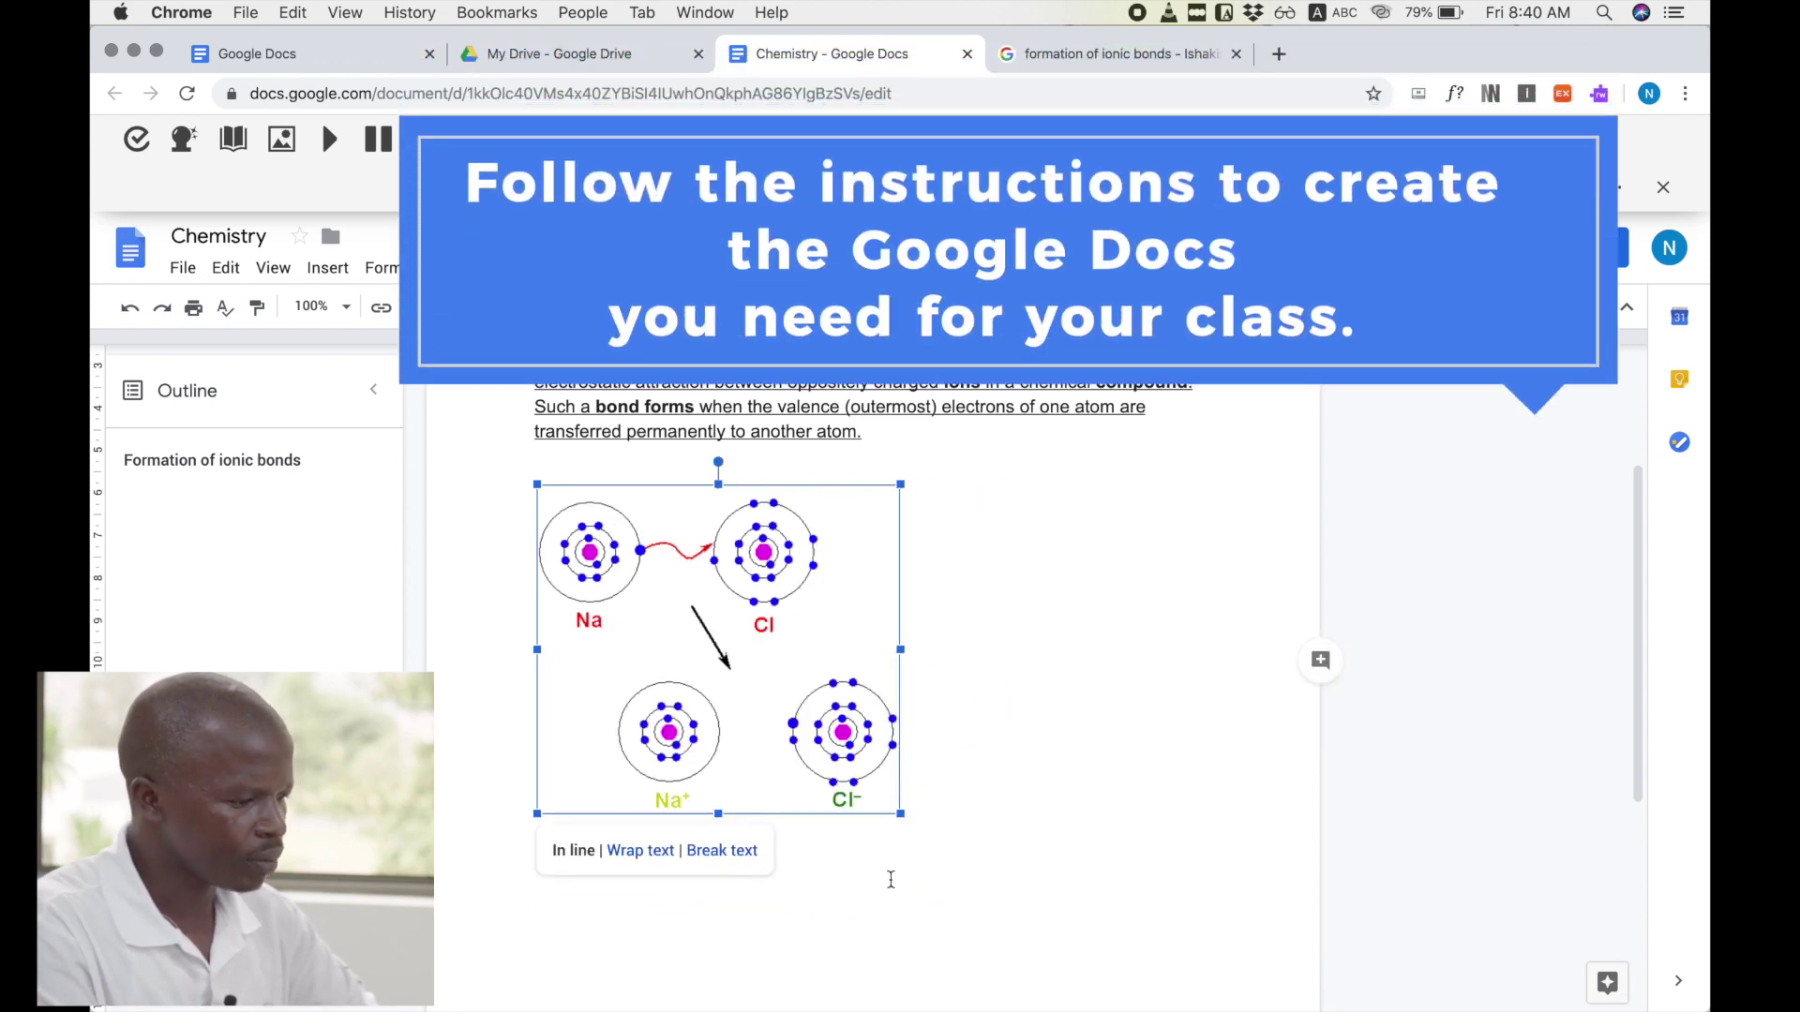
pyautogui.click(967, 818)
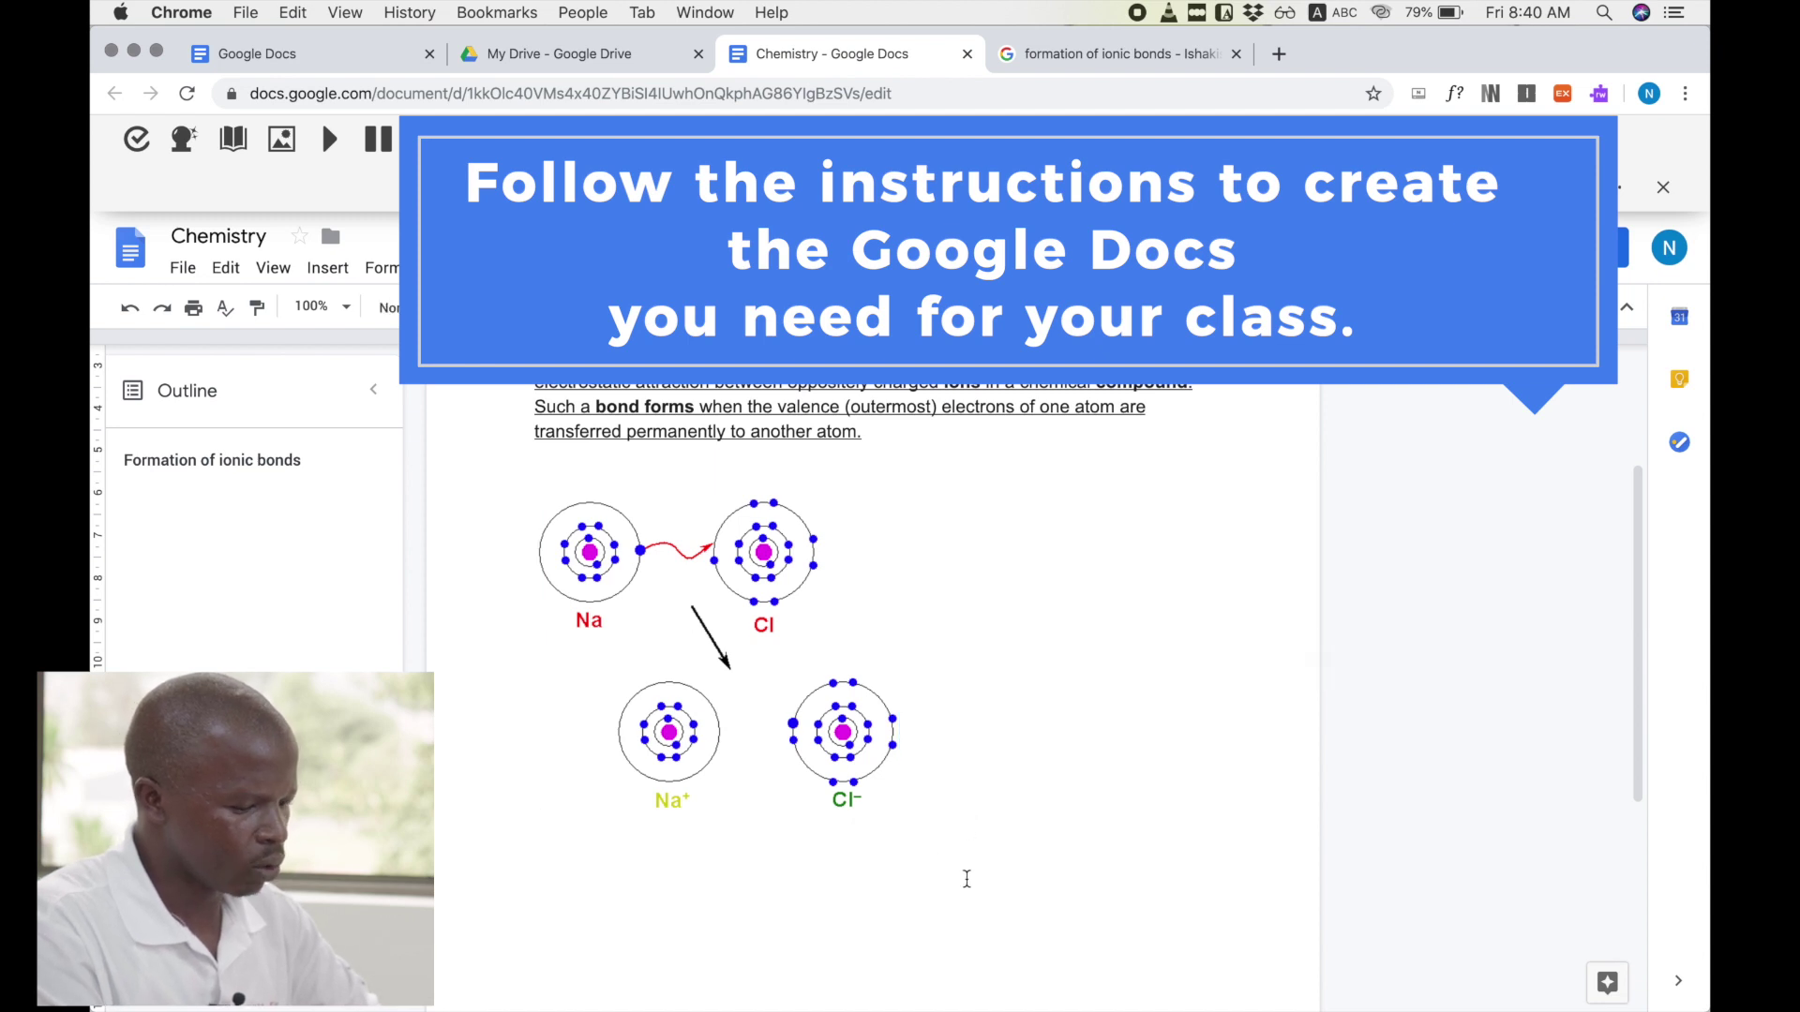
pyautogui.press('Return')
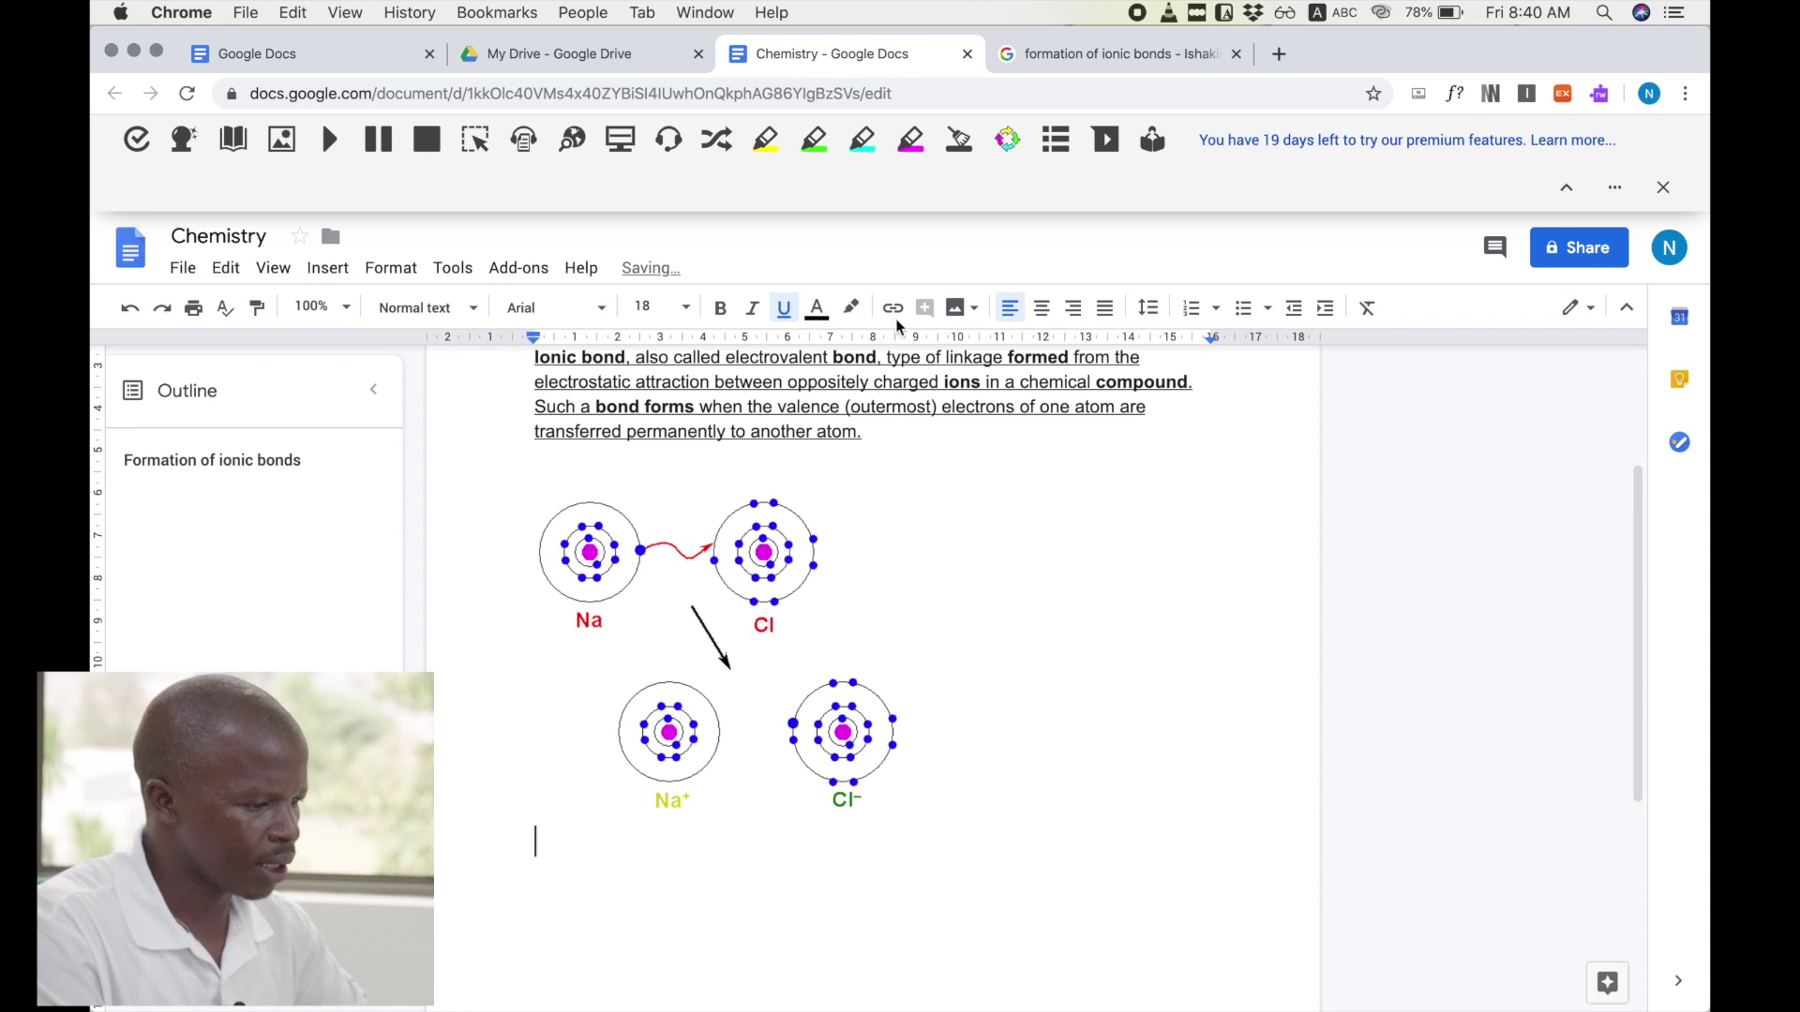
# - Copy the web address of the Google results page for "formation of ionic bonds"
pyautogui.click(1111, 52)
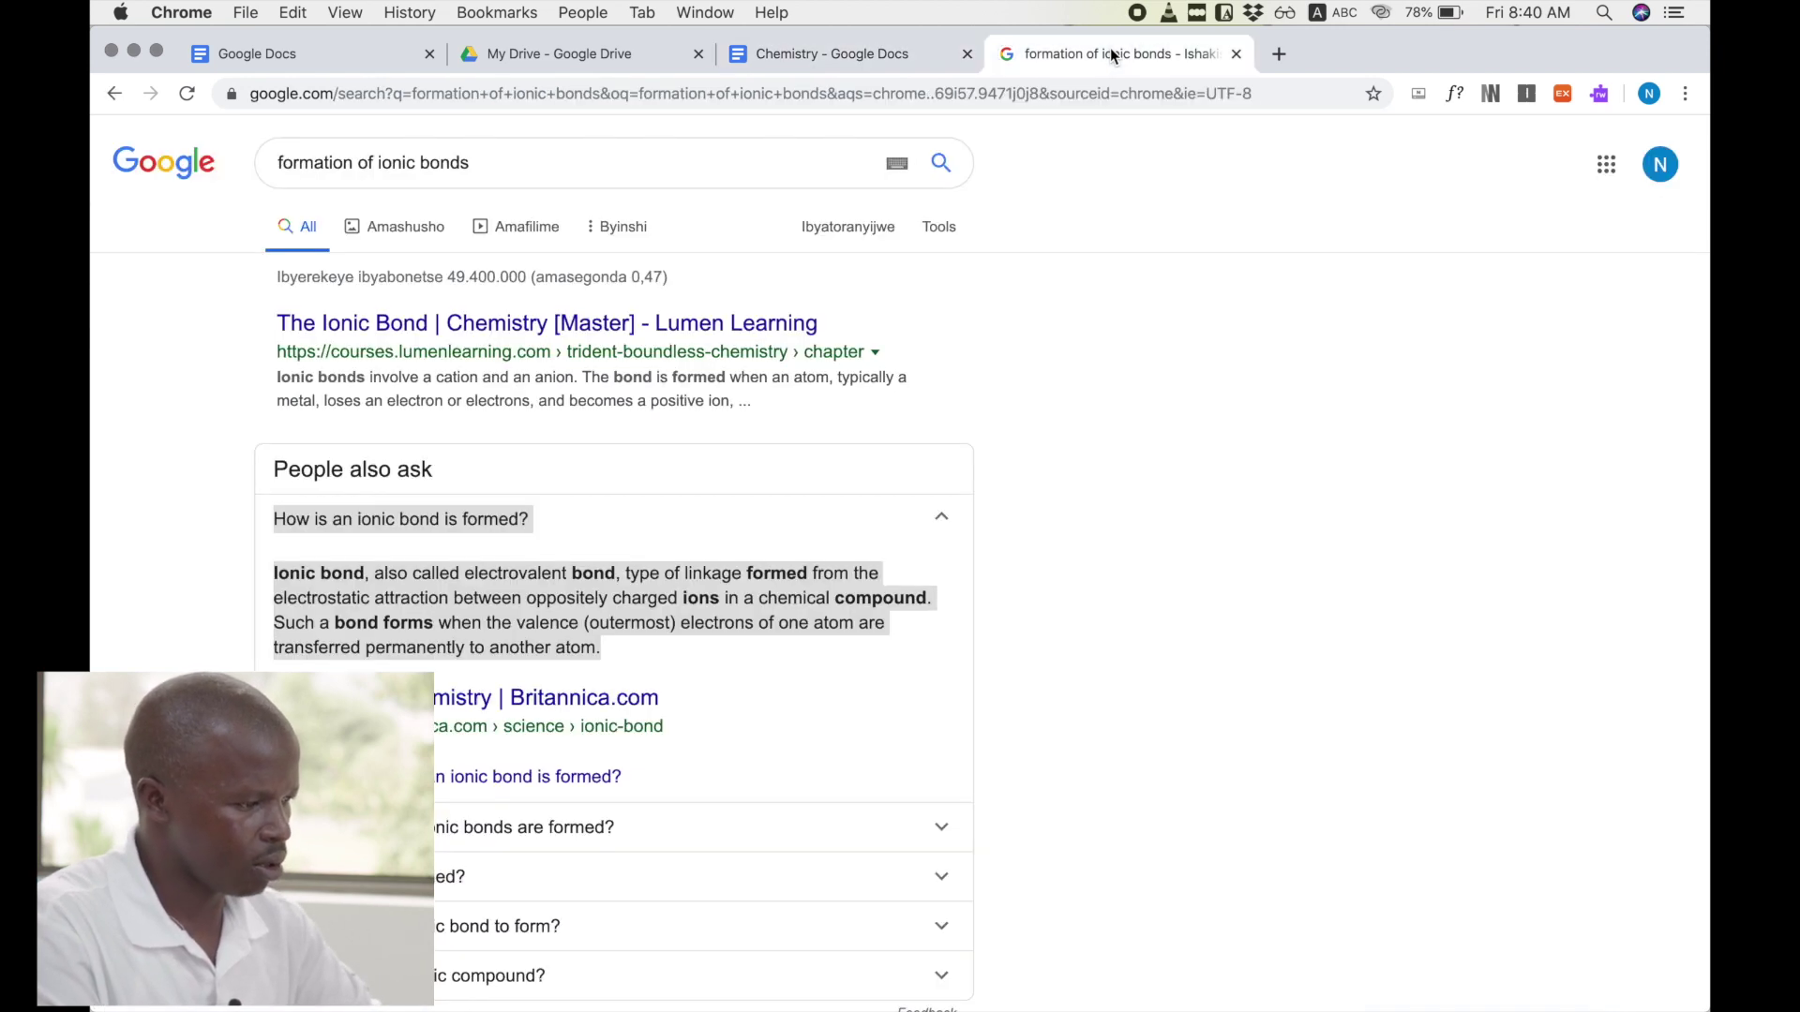
pyautogui.click(637, 92)
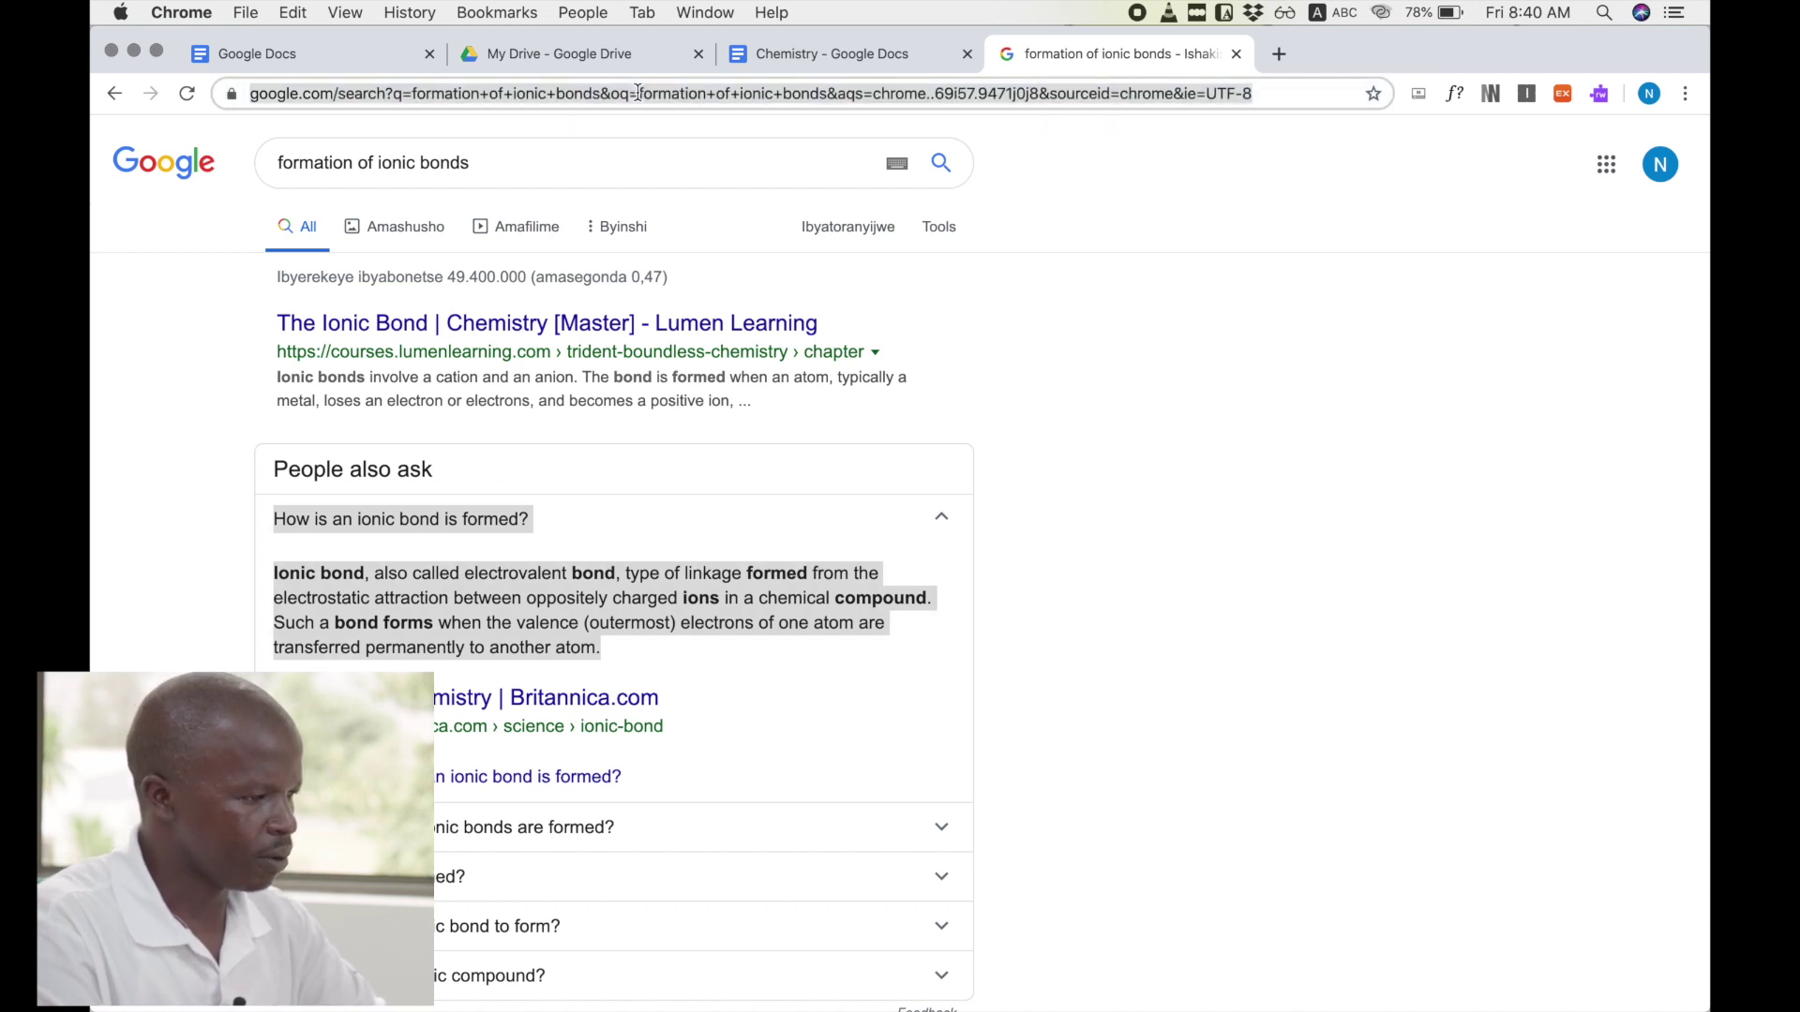
pyautogui.rightClick(637, 92)
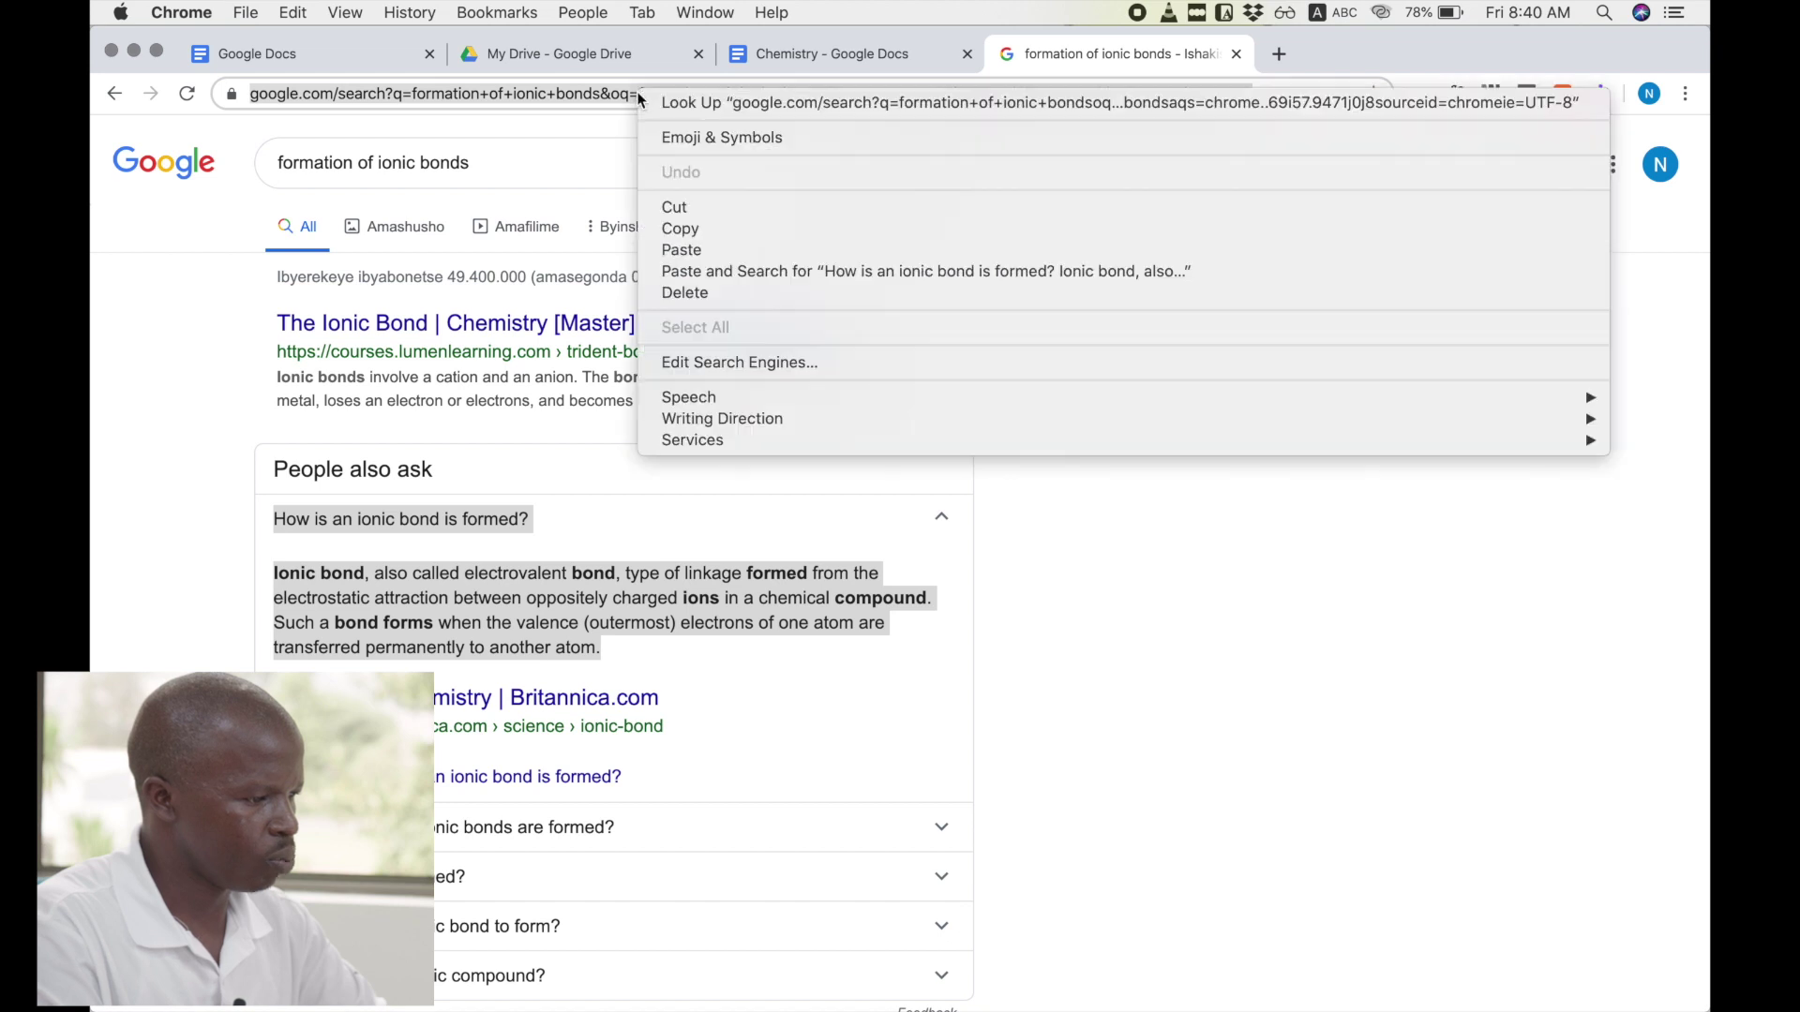
pyautogui.click(685, 228)
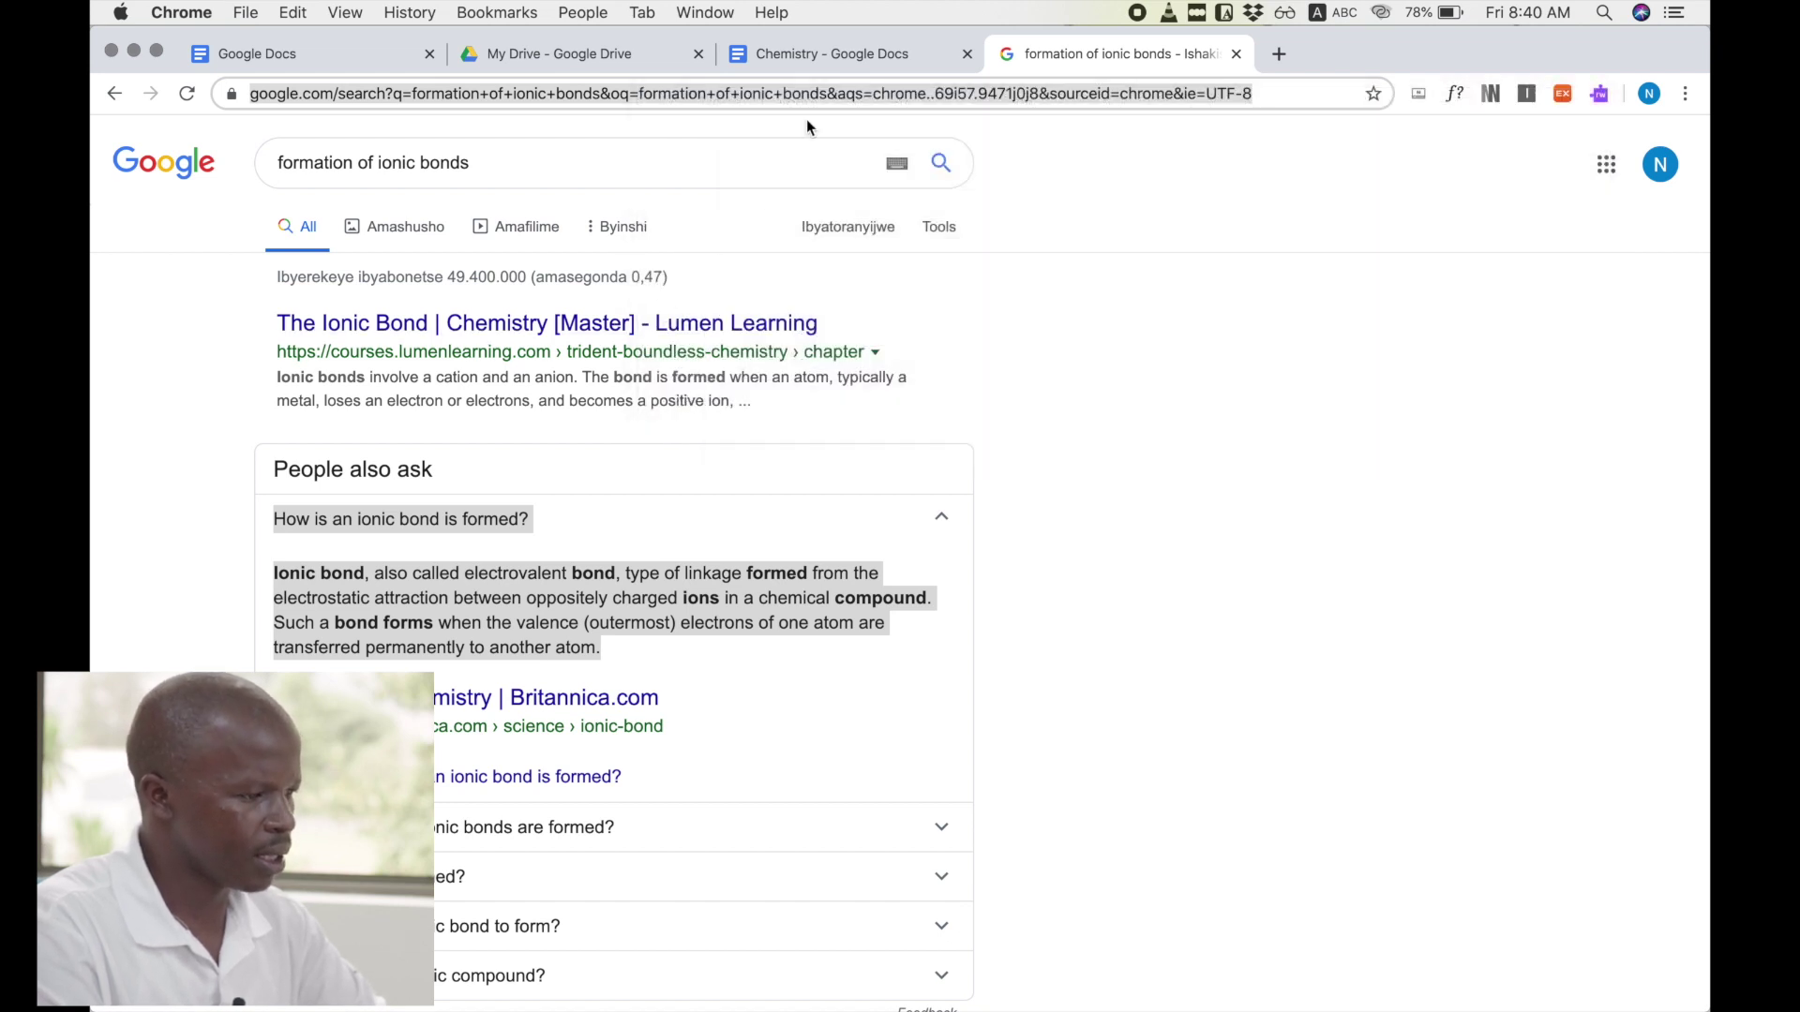
# - In the Chemistry document, set up a link below the diagram with the copied address and begin its display text with "add"
pyautogui.click(822, 54)
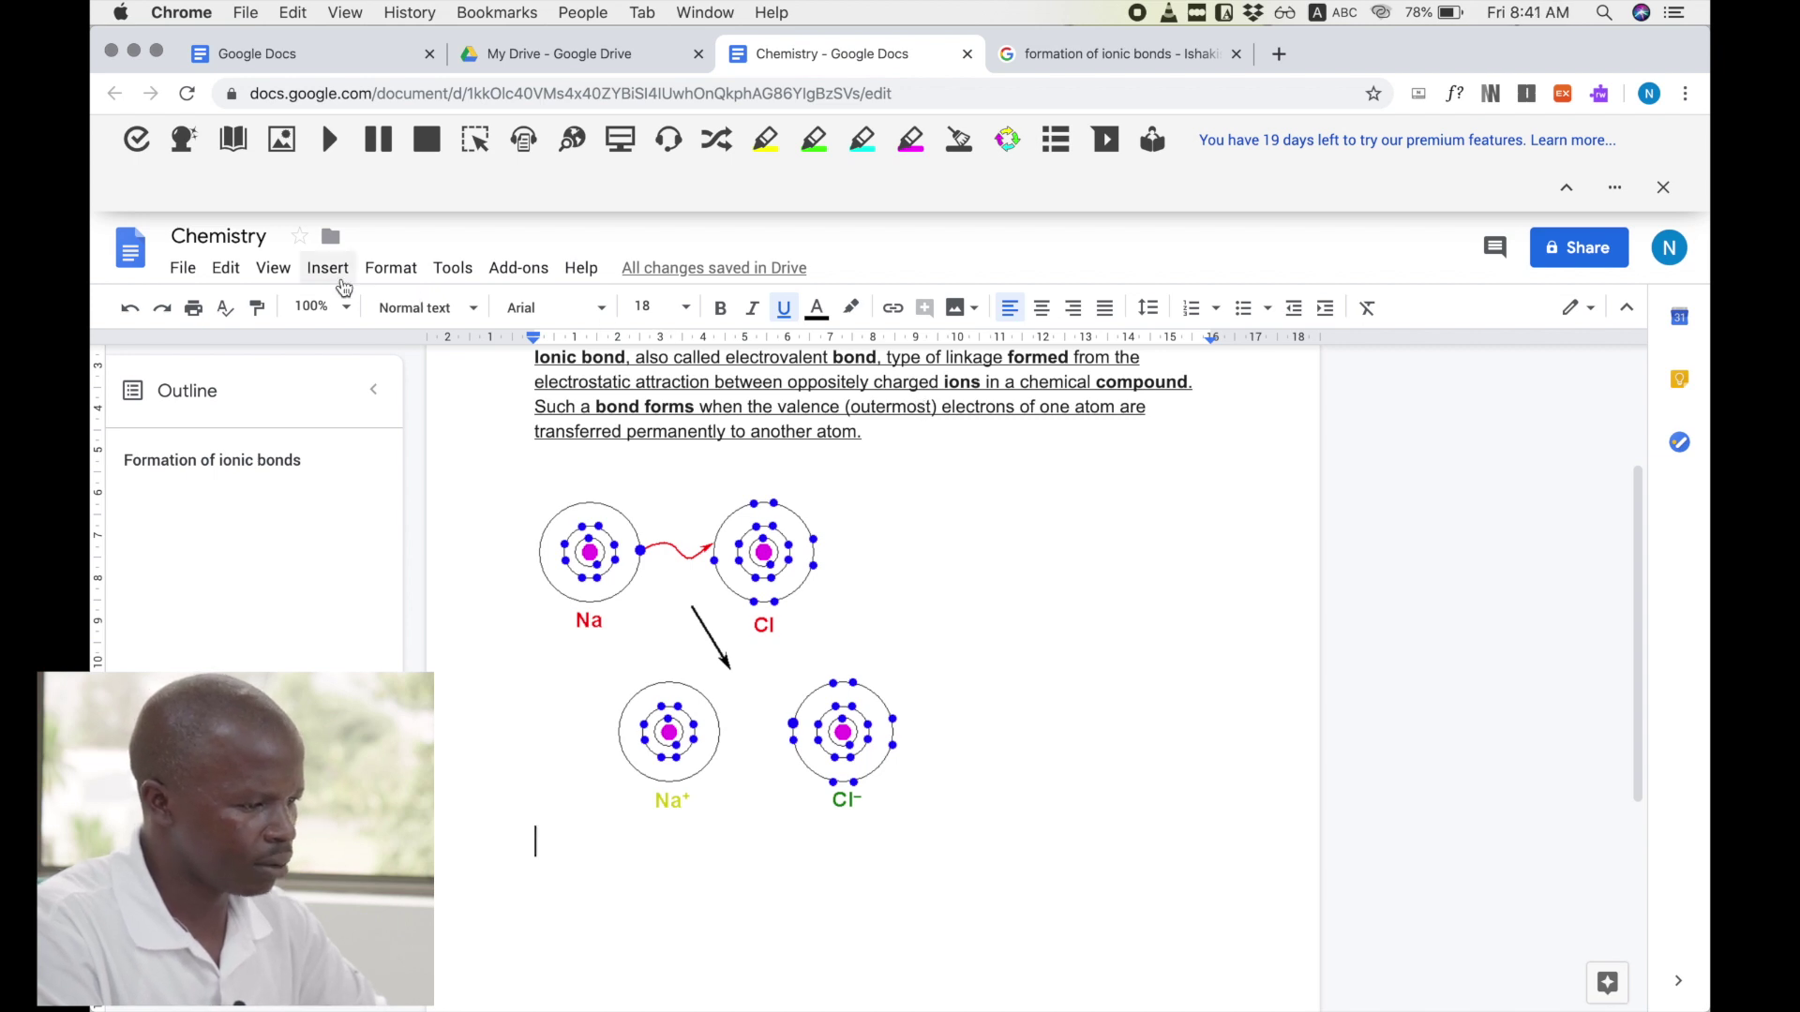
pyautogui.click(893, 310)
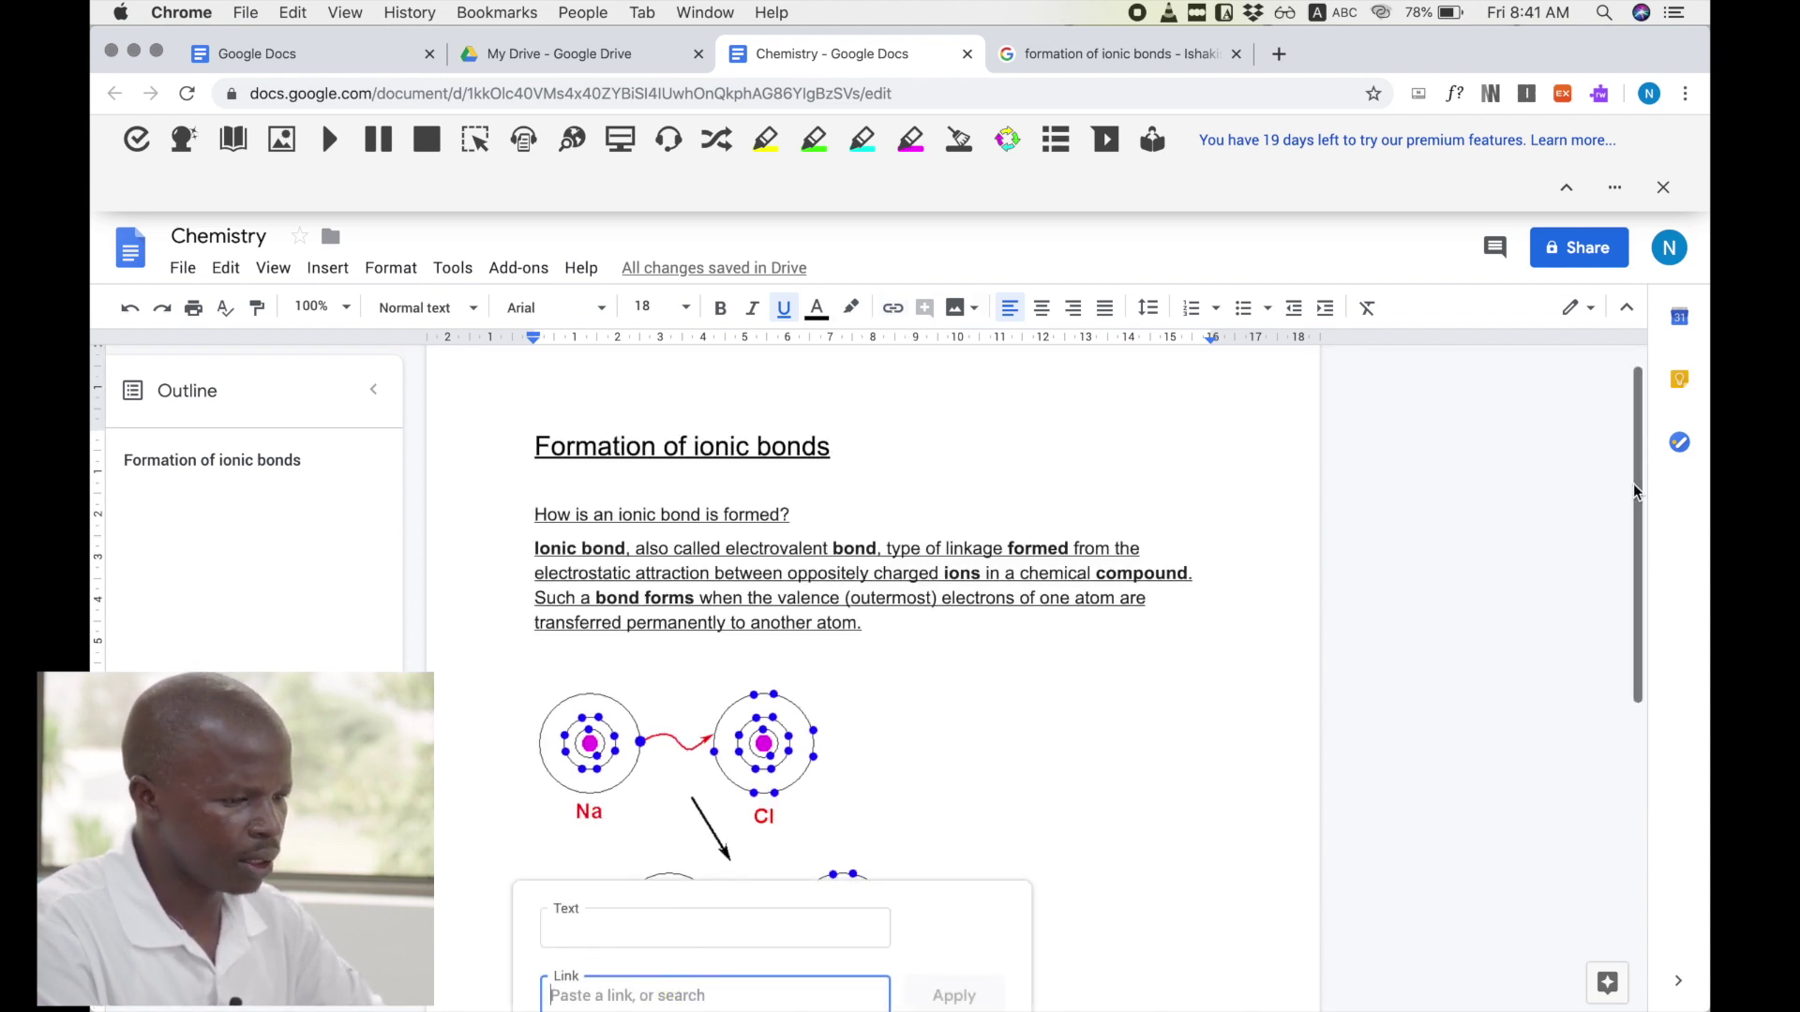
pyautogui.moveTo(1637, 488); pyautogui.dragTo(1639, 572)
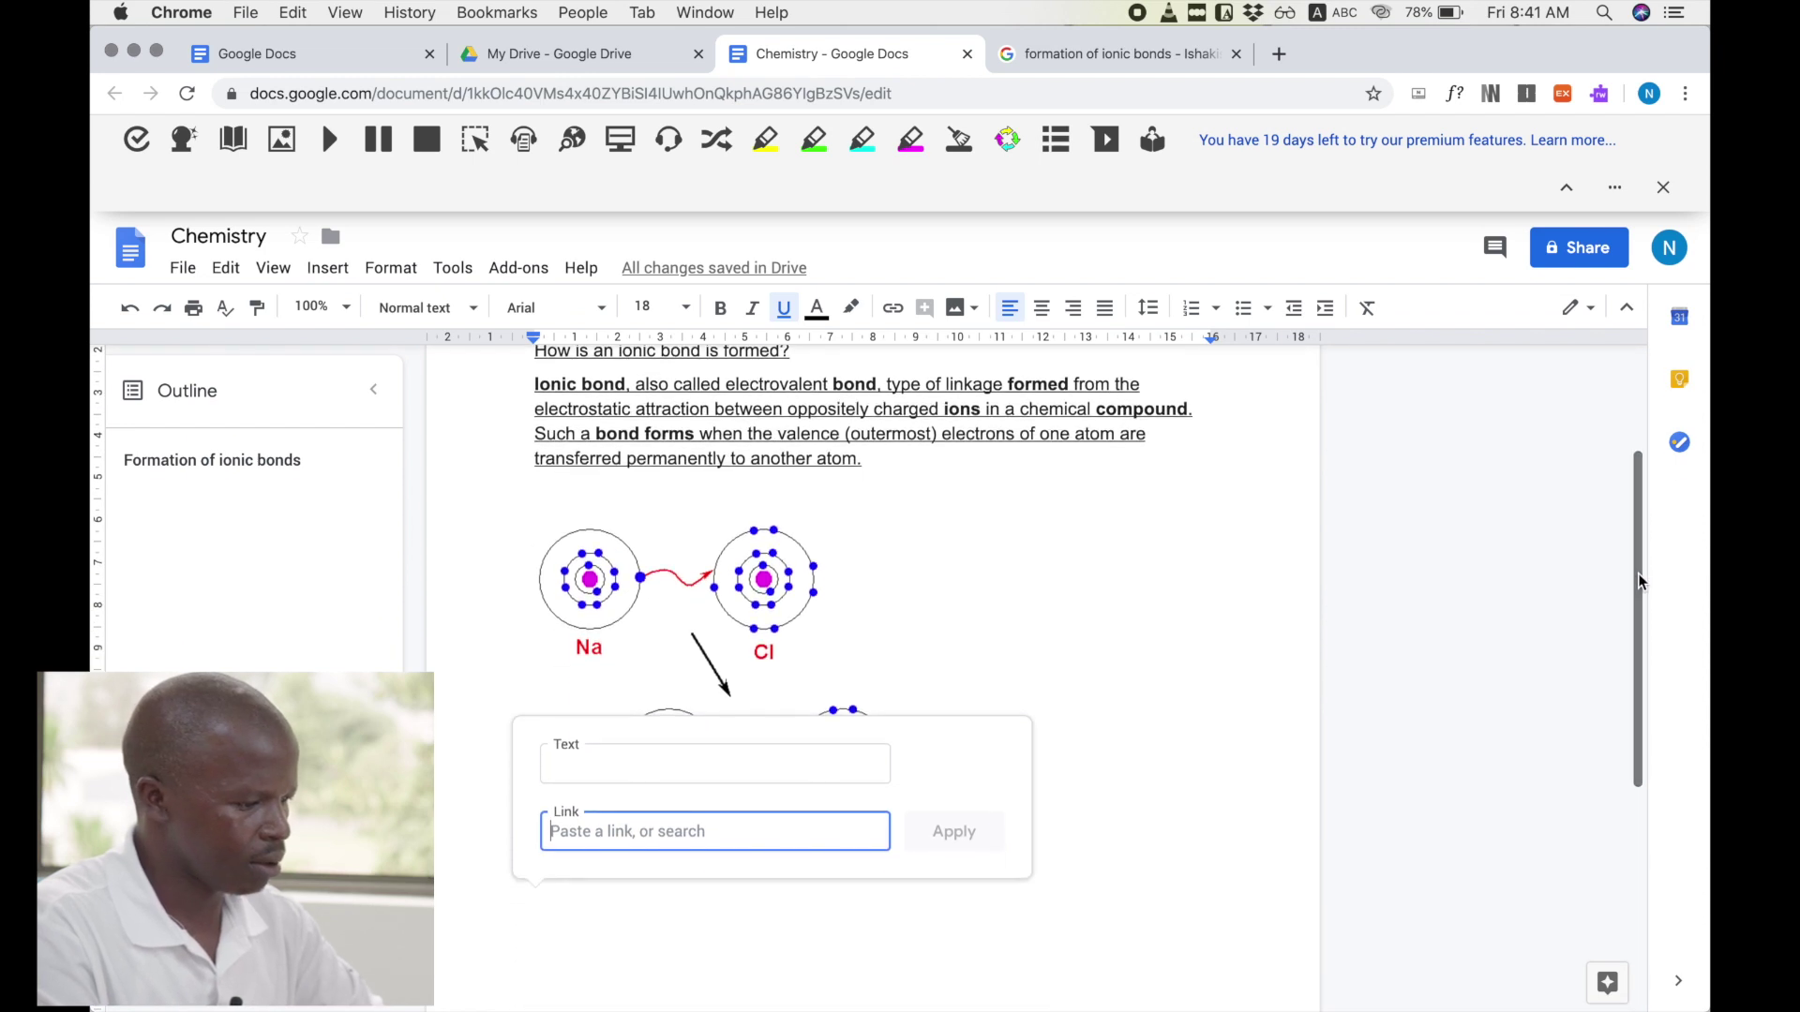
pyautogui.rightClick(587, 834)
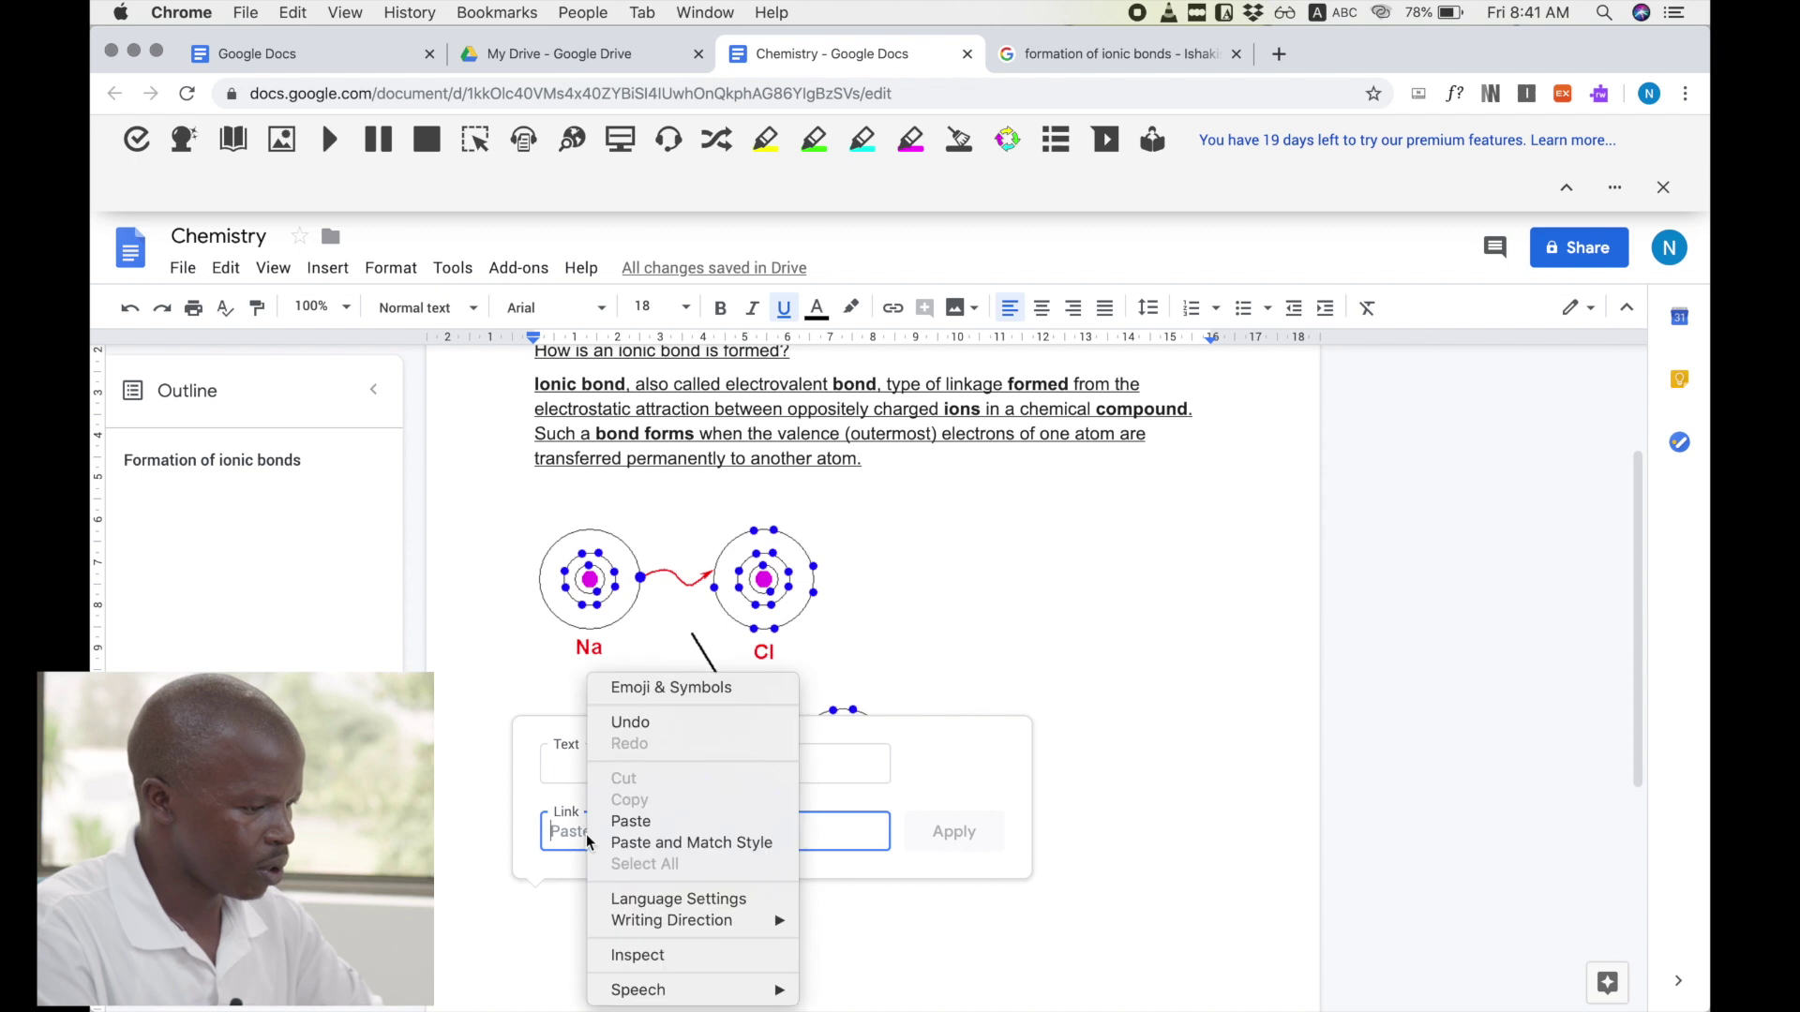
pyautogui.click(632, 828)
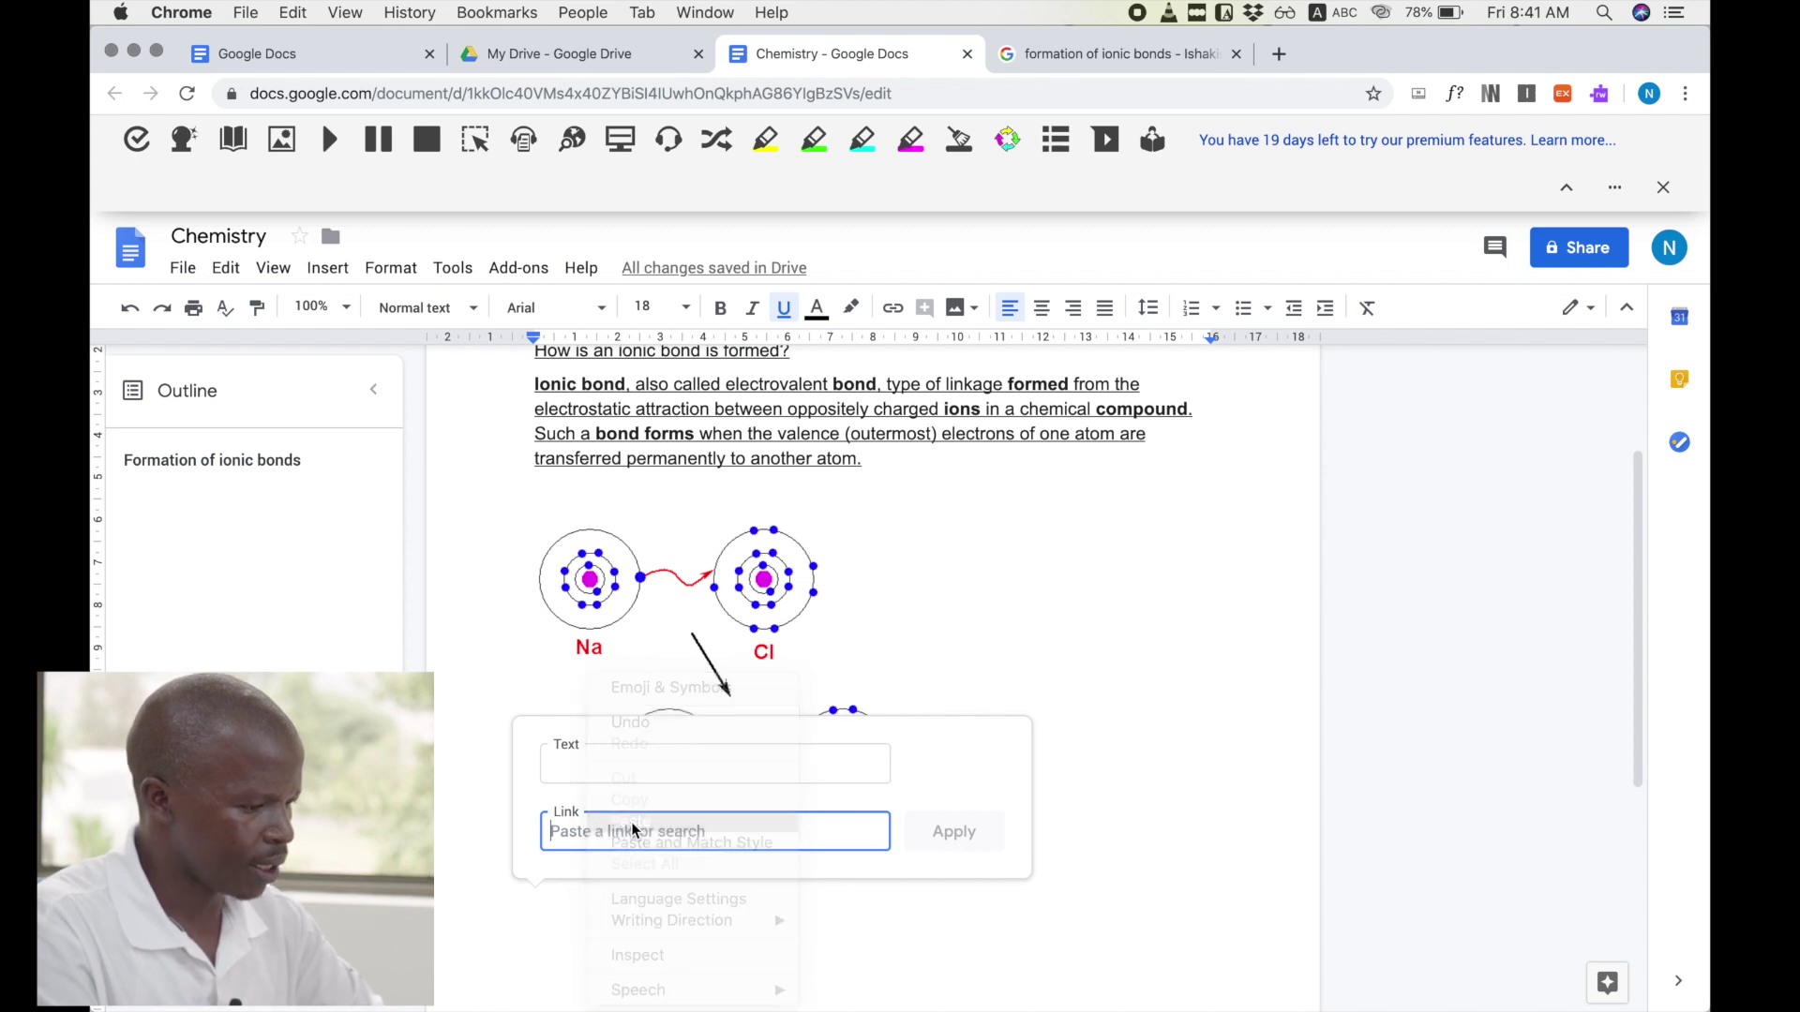
pyautogui.click(611, 763)
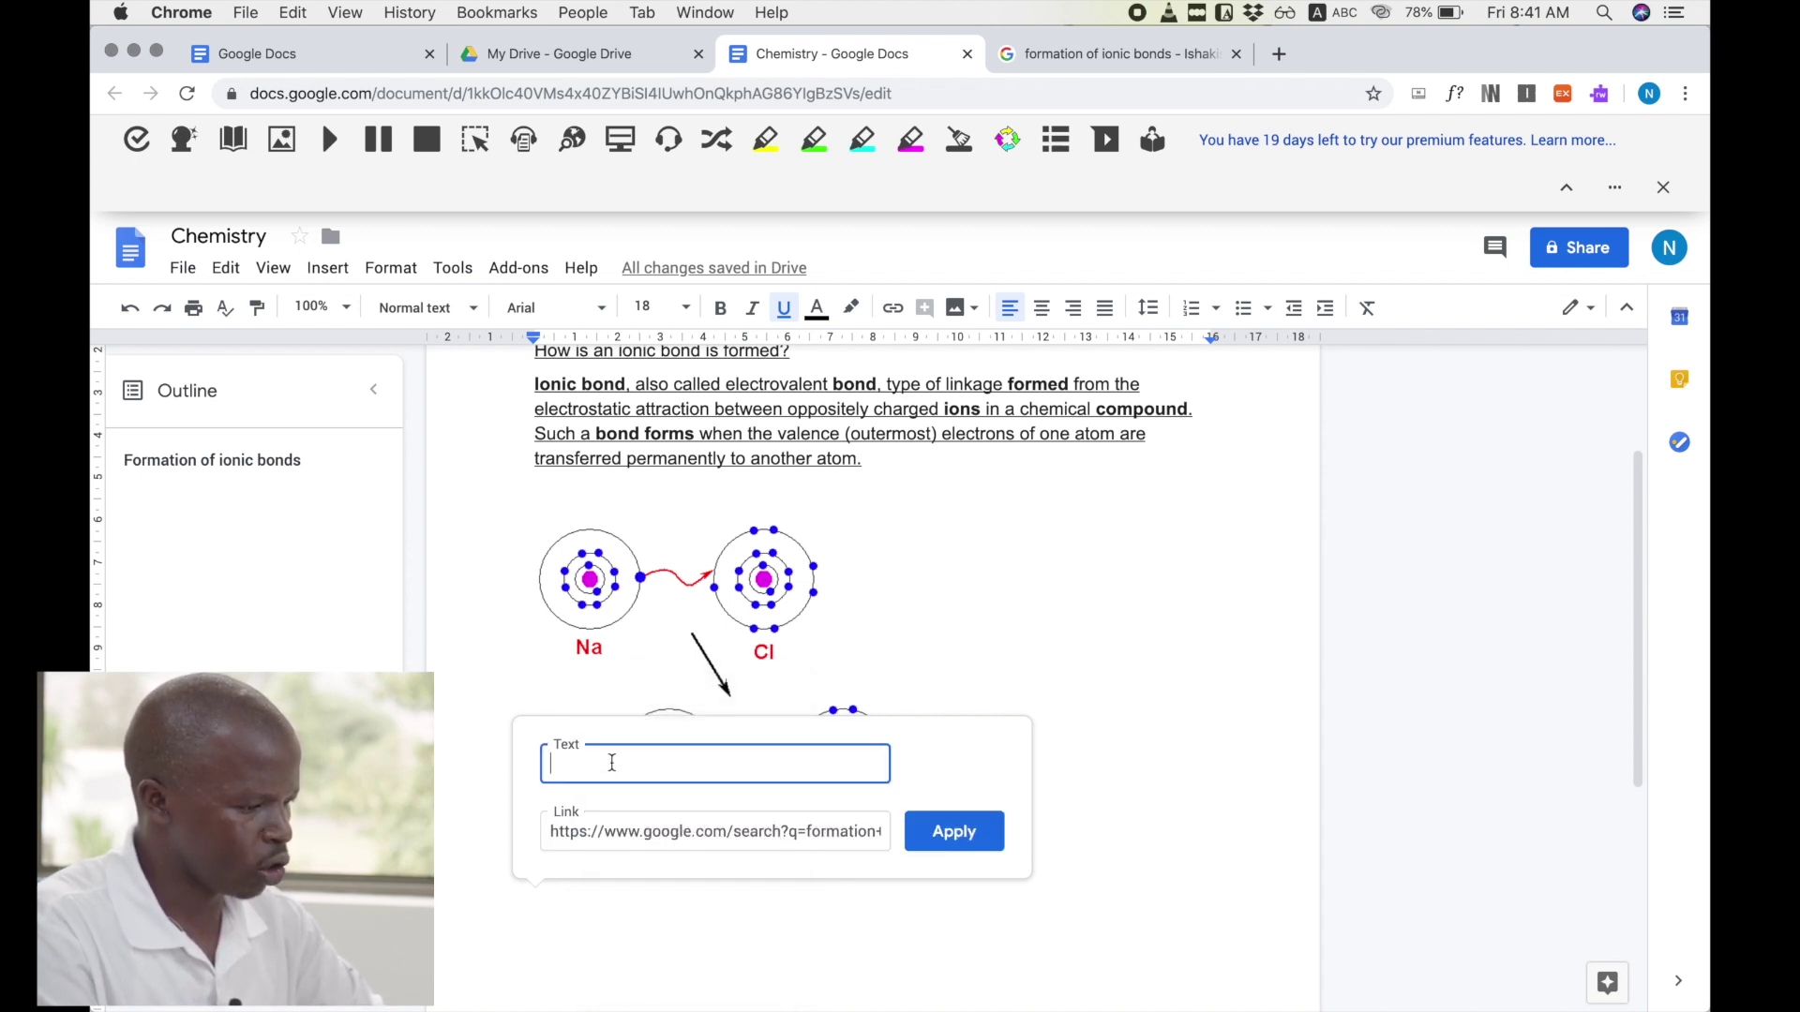
pyautogui.write('add')
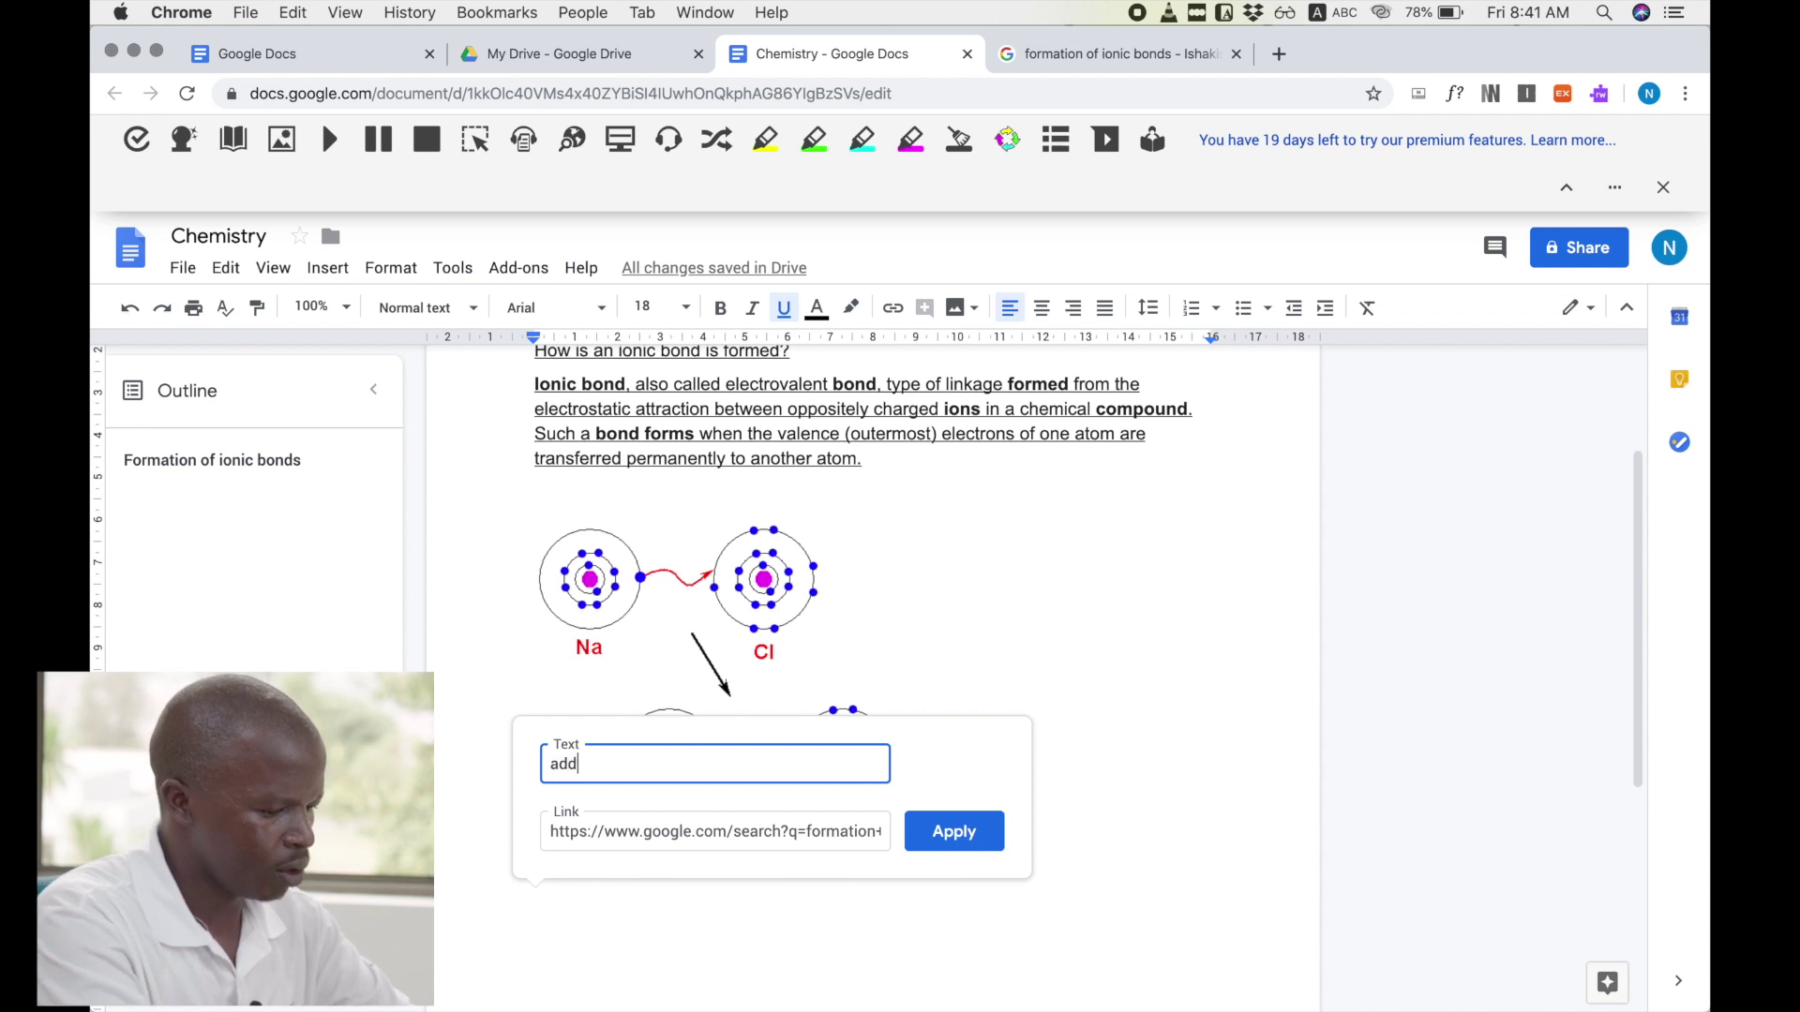